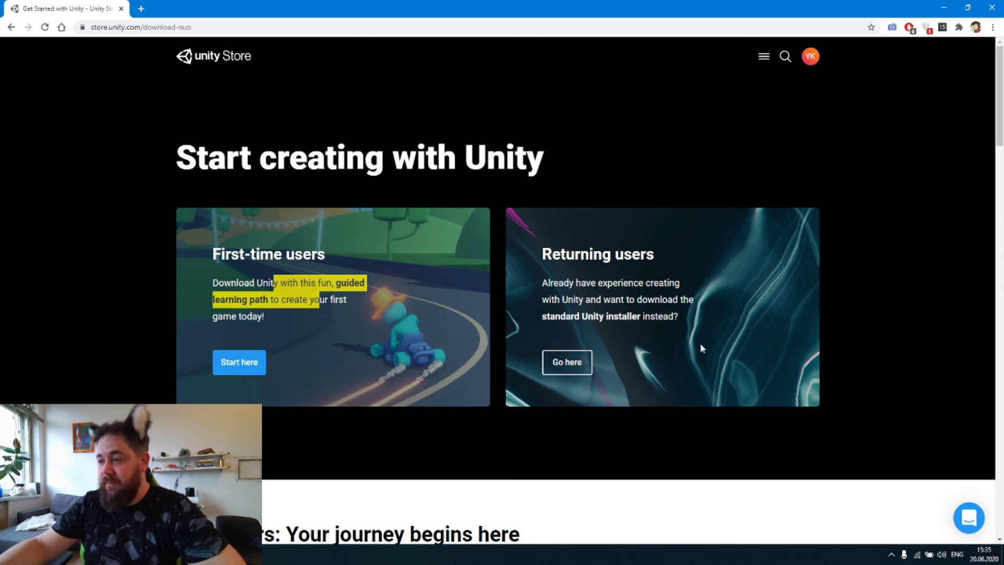
Accept the Unity Personal terms for returning users and download the Unity Hub installer, saving it as UnityHubSetup in the downloads folder
click(570, 370)
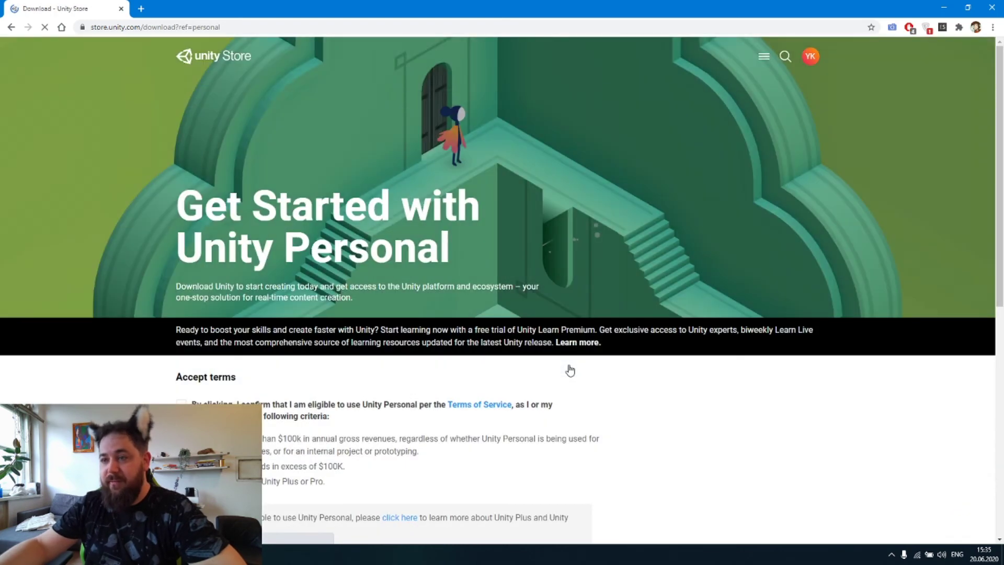
scroll(366, 334, down, 2)
click(181, 299)
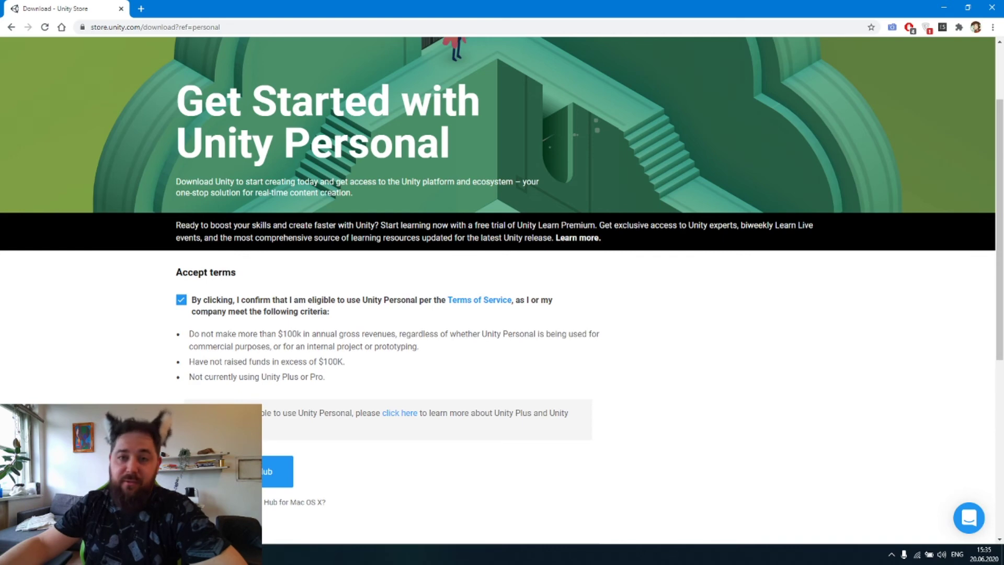
click(236, 471)
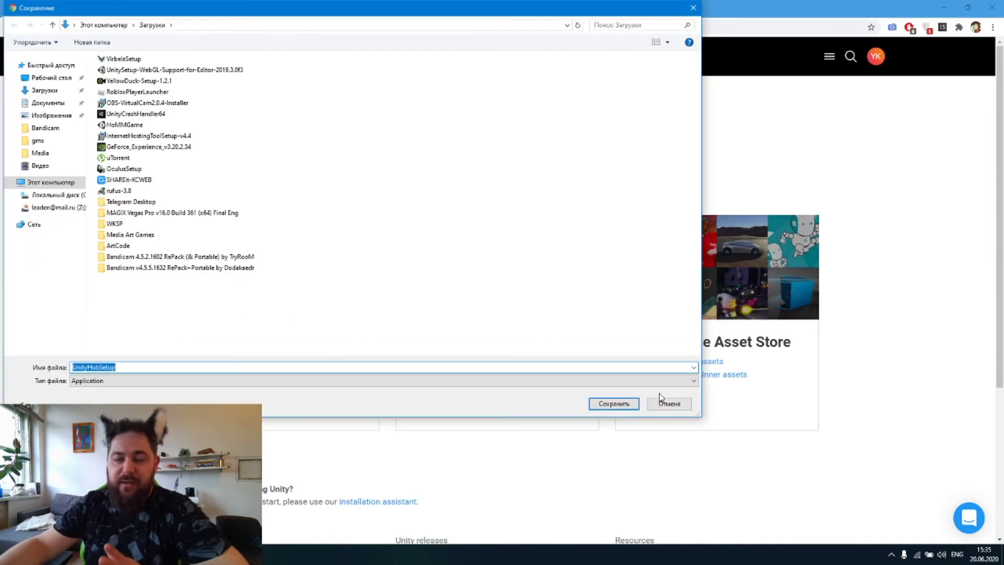
click(636, 404)
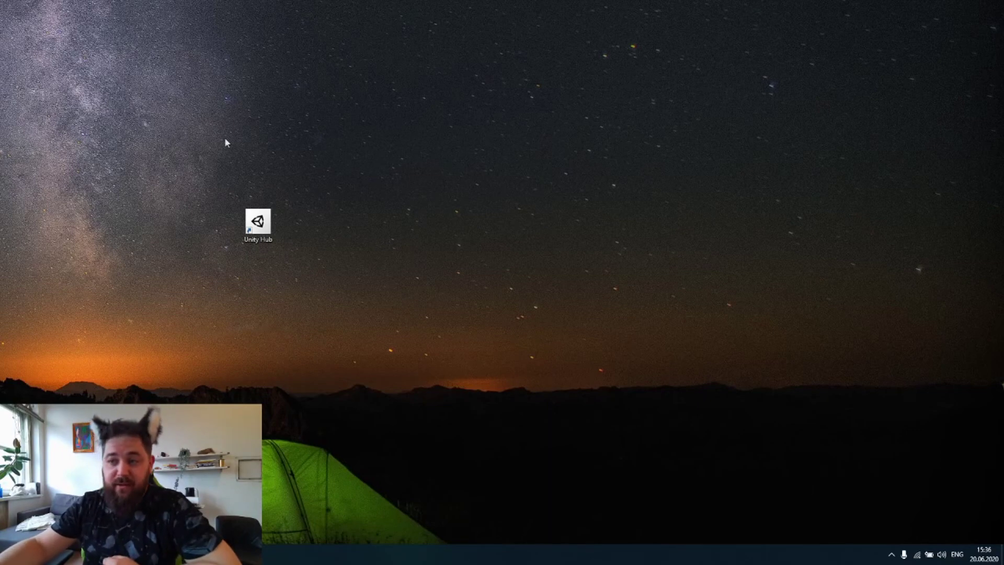
Launch Unity Hub from the desktop and open the list of installed editor versions
double_click(258, 222)
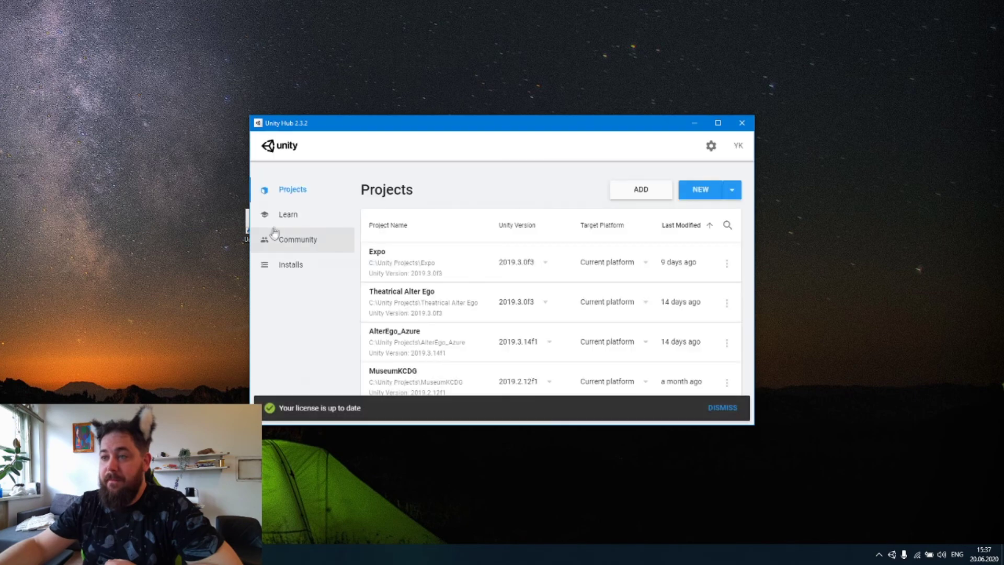
drag(591, 115, 557, 83)
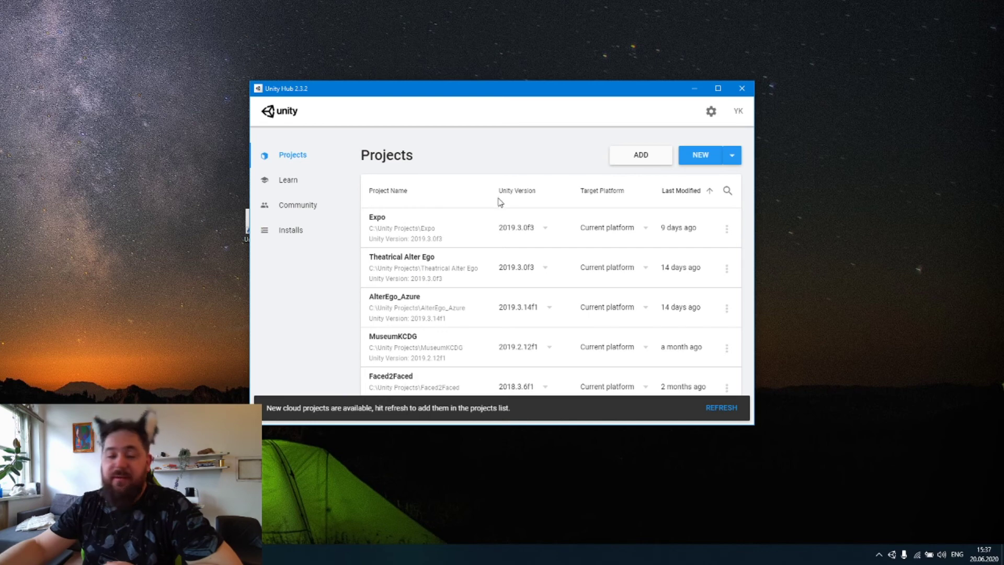
click(291, 236)
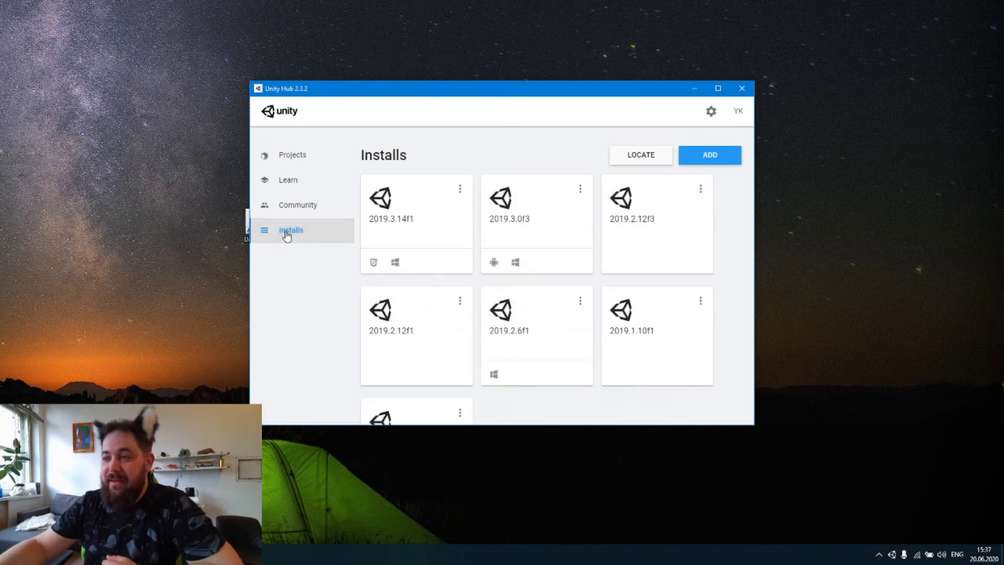
Add a new Unity editor install, choosing version 2019.4.1f1 (LTS), and proceed to its module selection
click(720, 156)
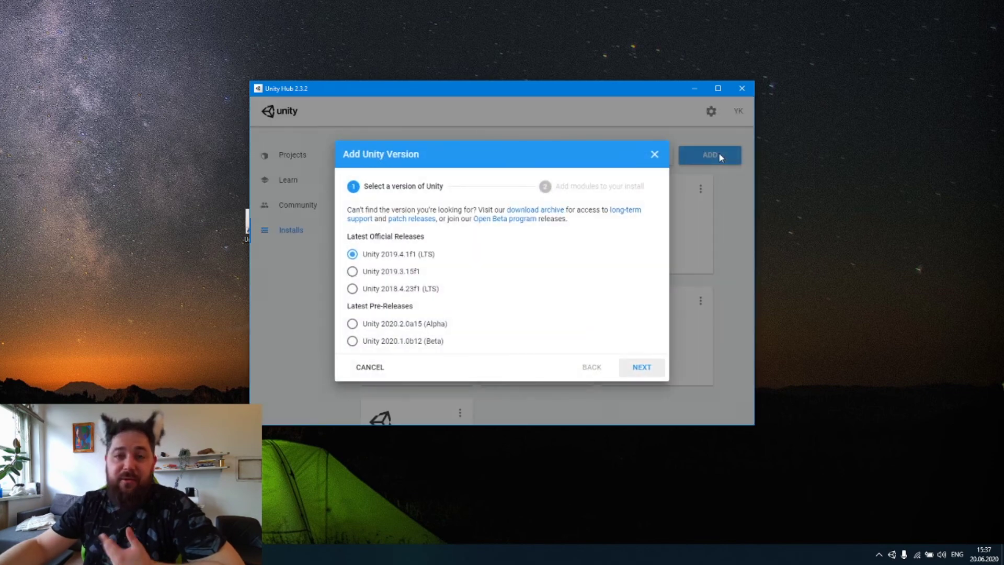
click(352, 271)
click(352, 288)
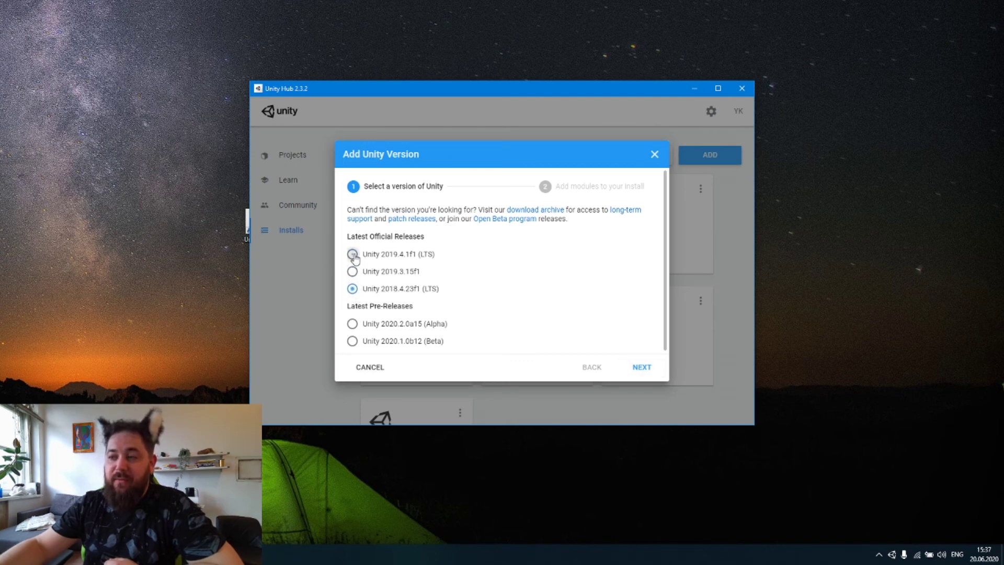
click(352, 254)
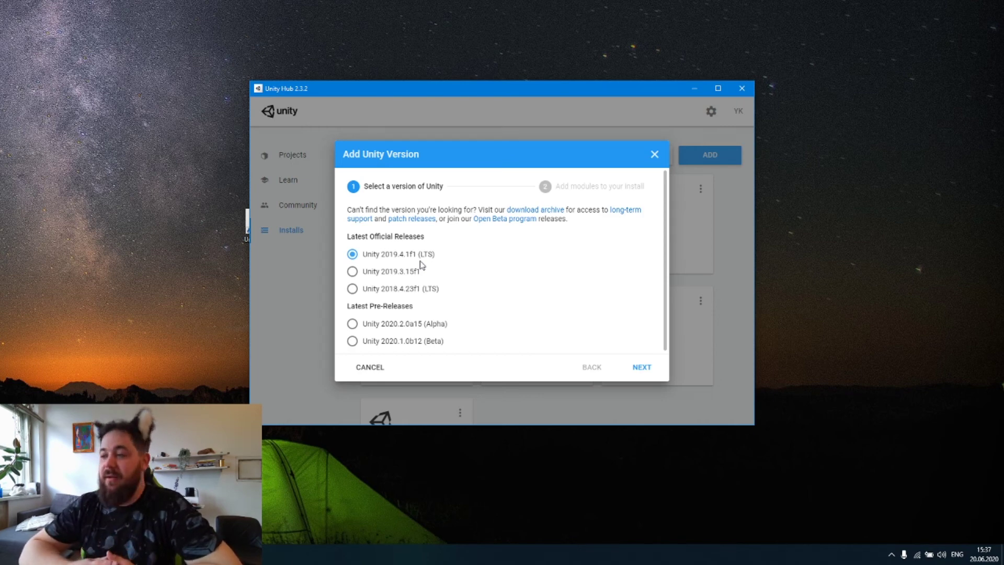
click(642, 367)
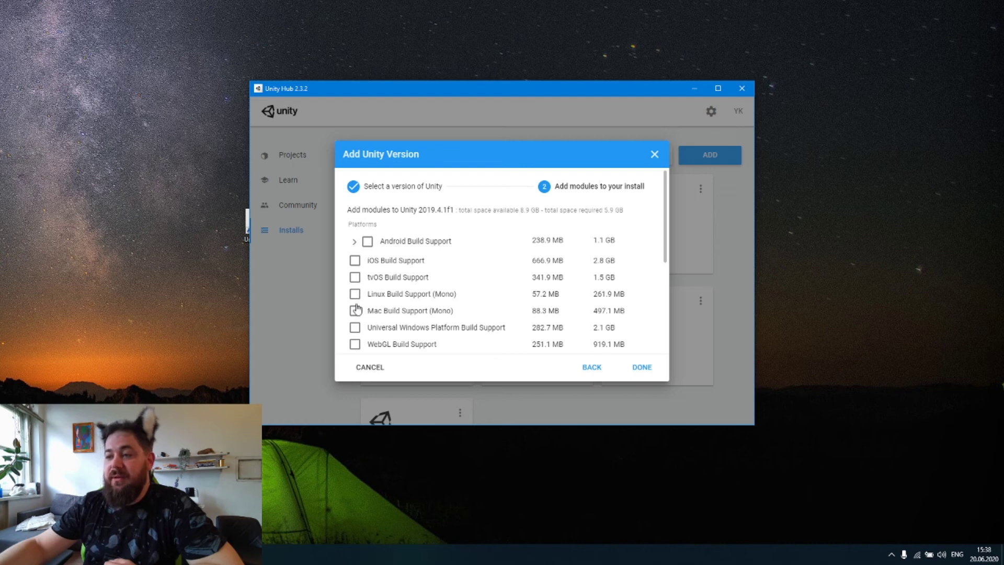
Review the available modules and install the editor with only Windows Build Support (IL2CPP) selected
scroll(351, 291, down, 2)
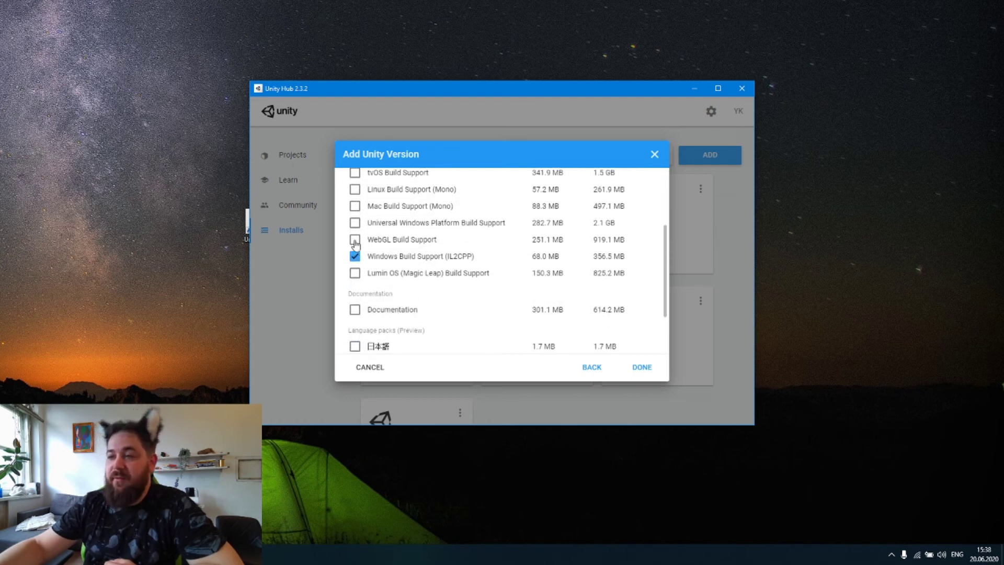
scroll(359, 273, down, 1)
scroll(361, 274, up, 2)
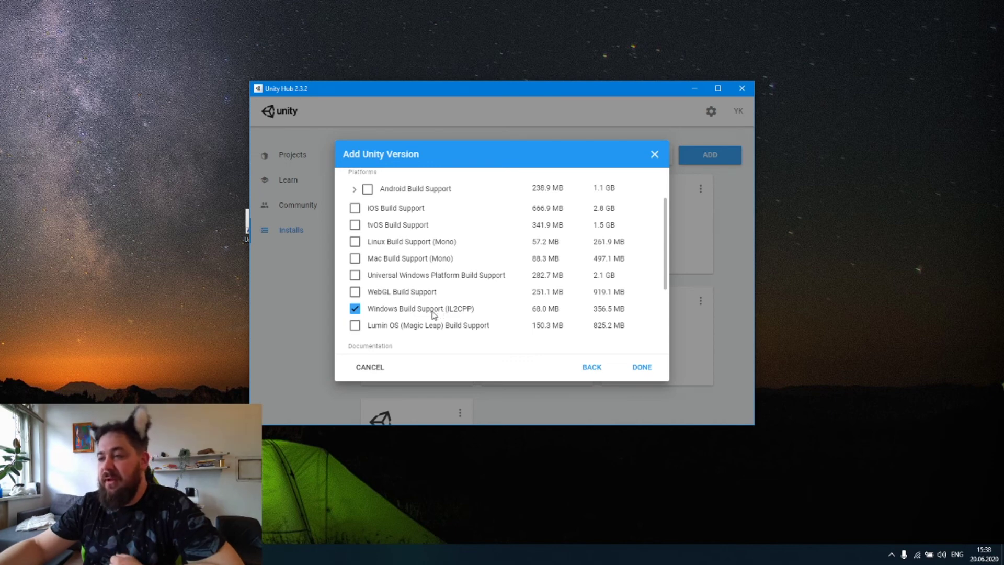
scroll(426, 309, down, 2)
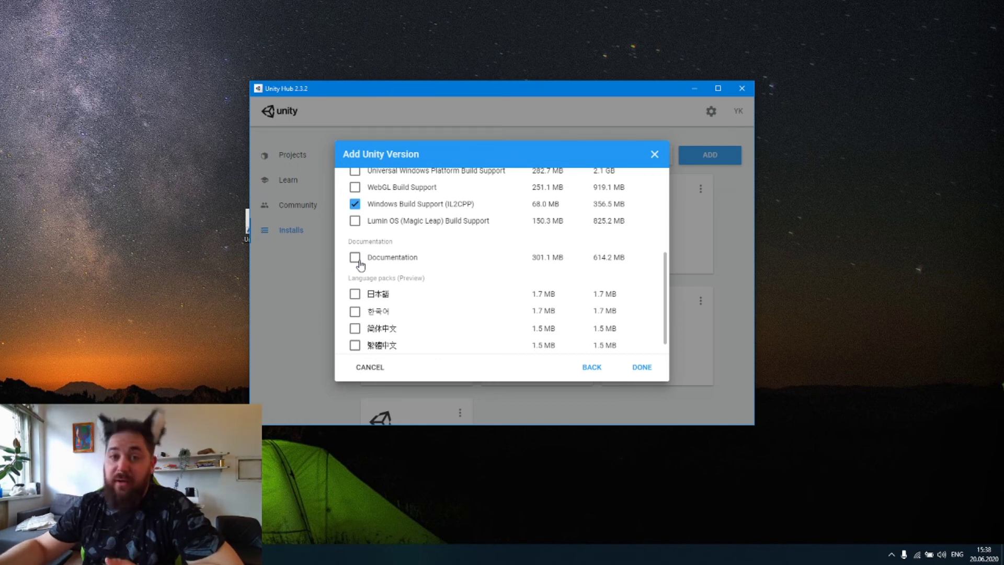
scroll(397, 303, down, 1)
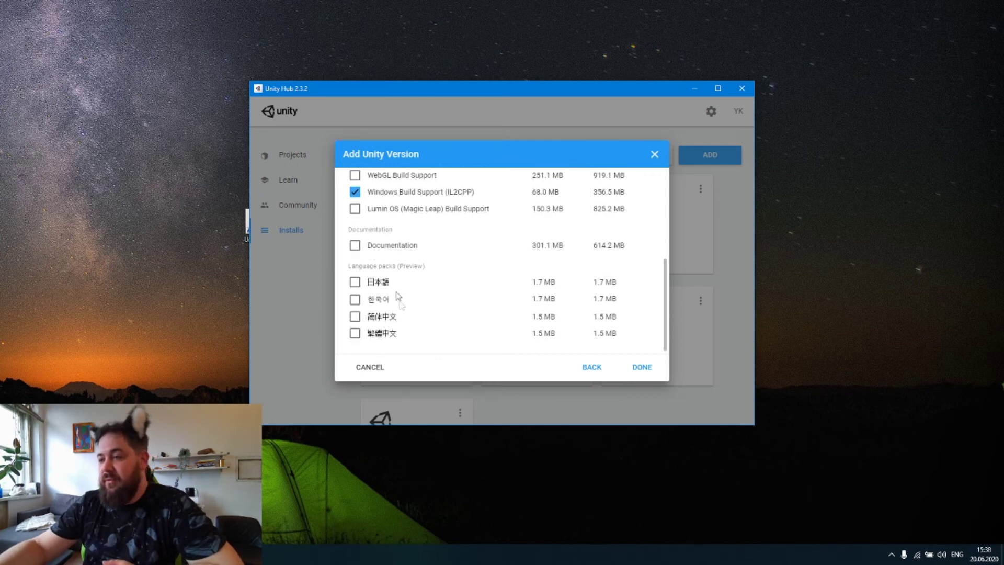
scroll(408, 308, up, 5)
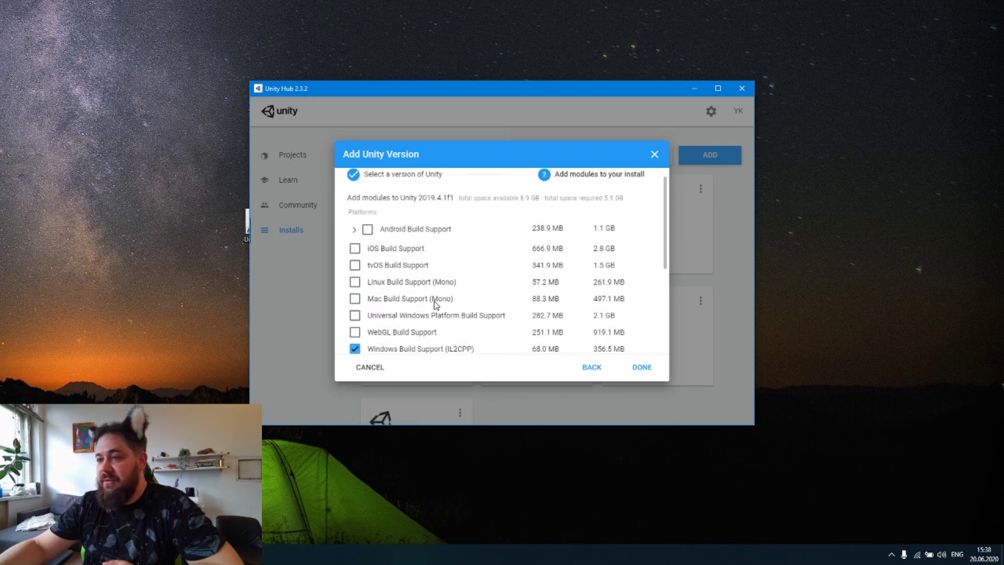
click(650, 366)
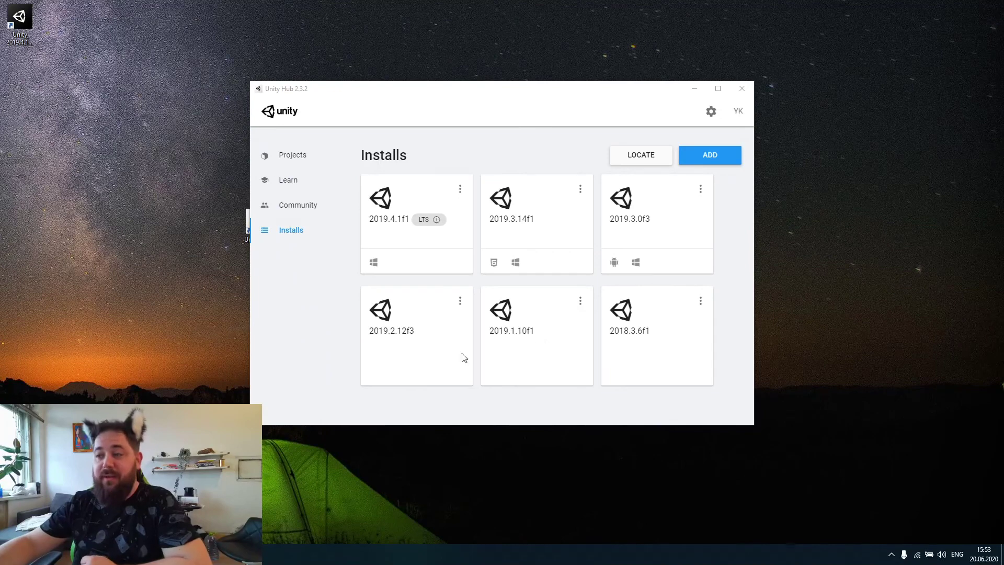
Look through the Hub preferences and account options, and open the license management page
mouse_move(378, 224)
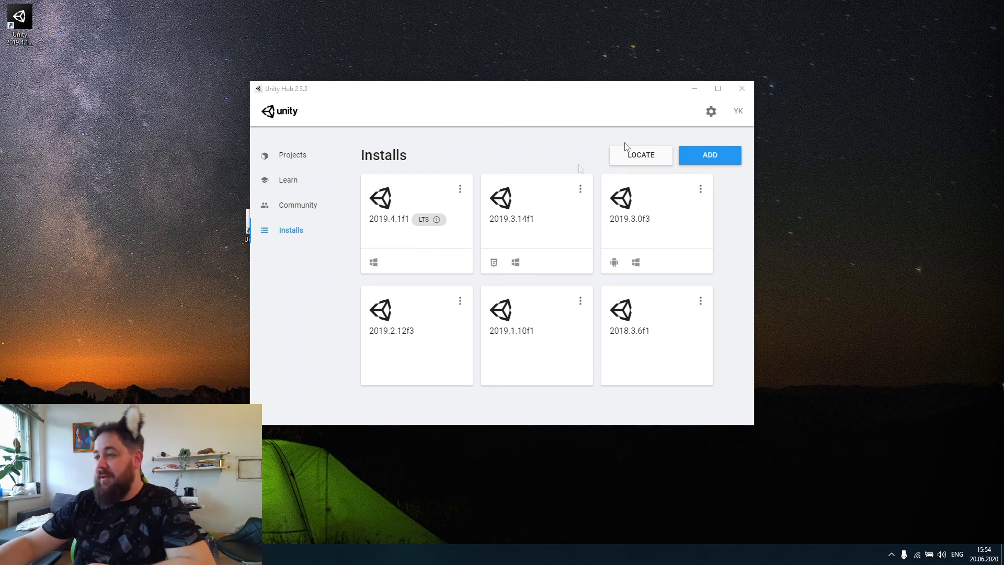
click(714, 115)
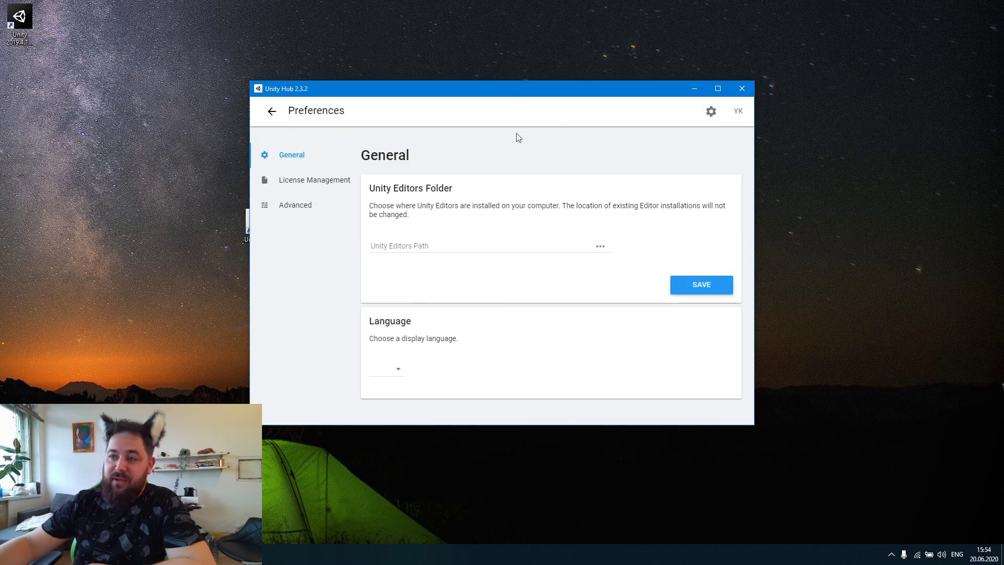
click(738, 111)
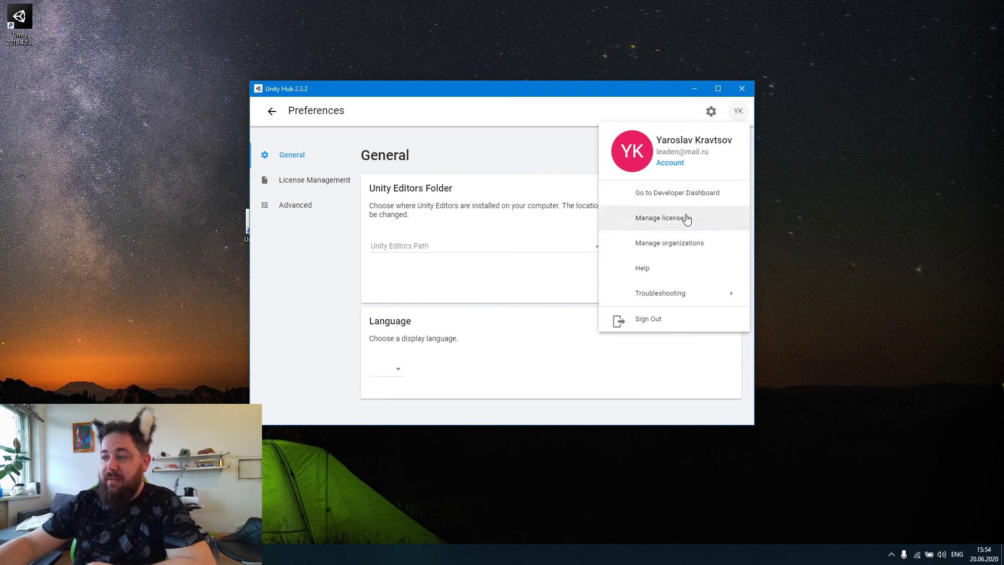
click(598, 110)
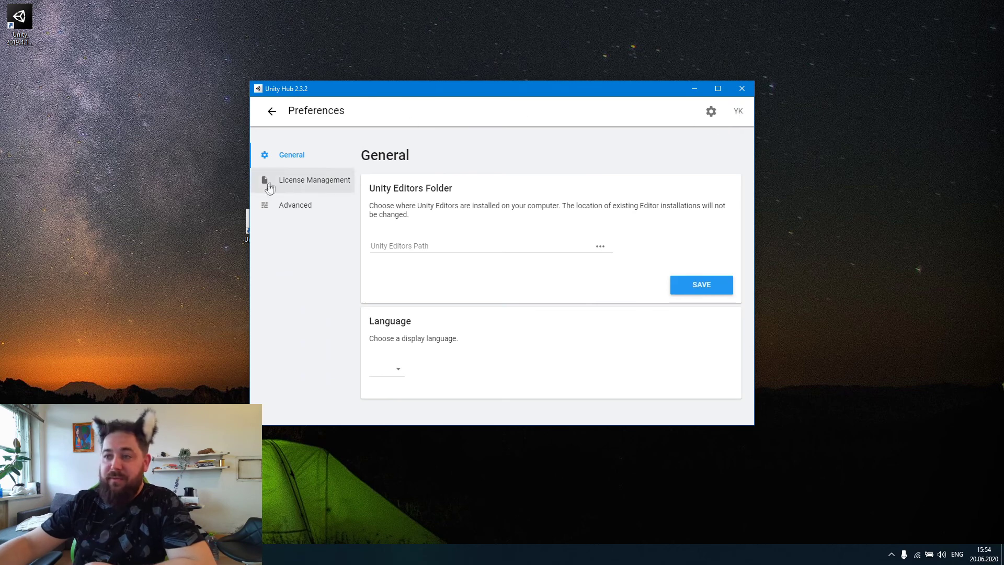
click(346, 182)
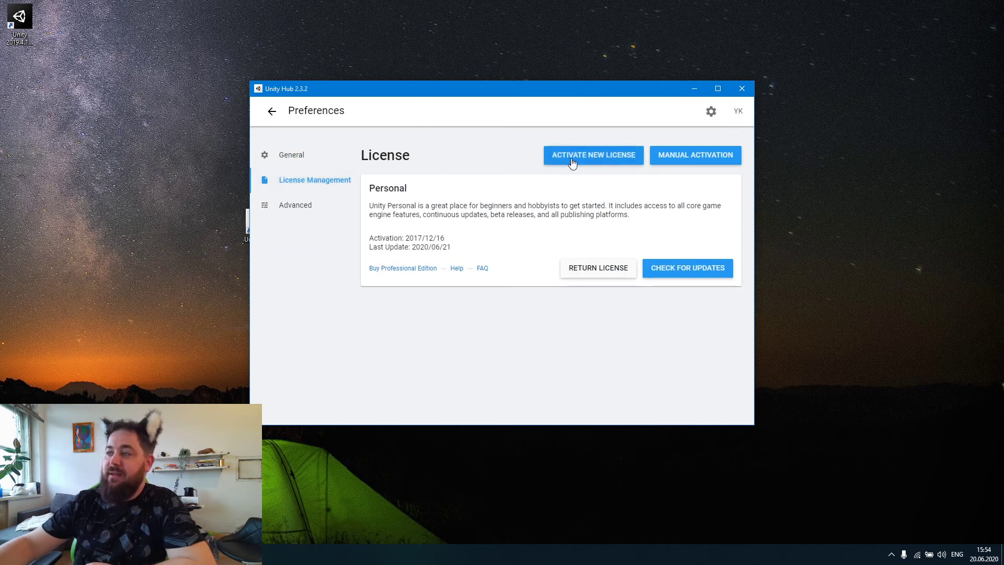
Set up a new Unity Personal license activation for non-professional use, and close the dialog without activating it
click(571, 157)
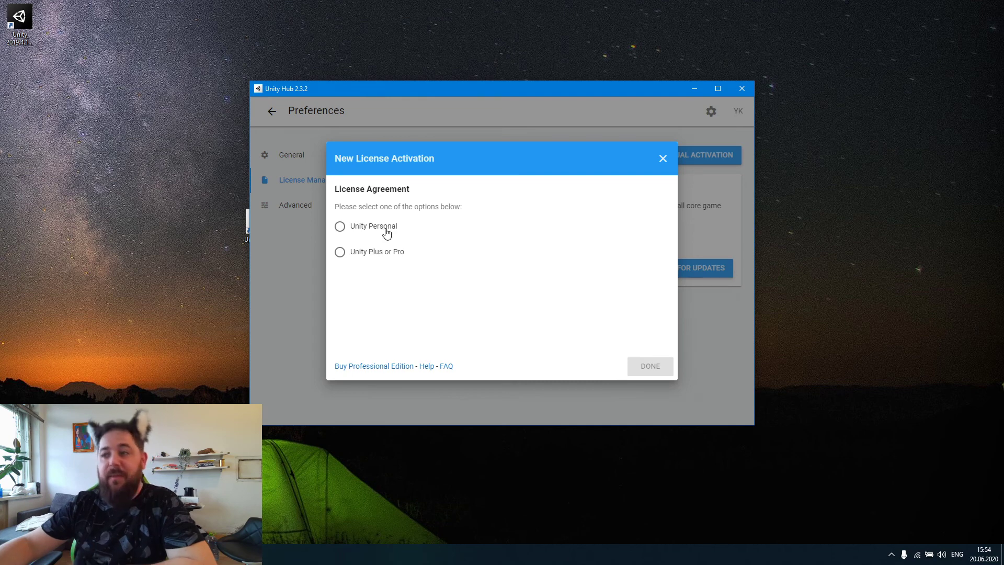
click(383, 229)
click(411, 260)
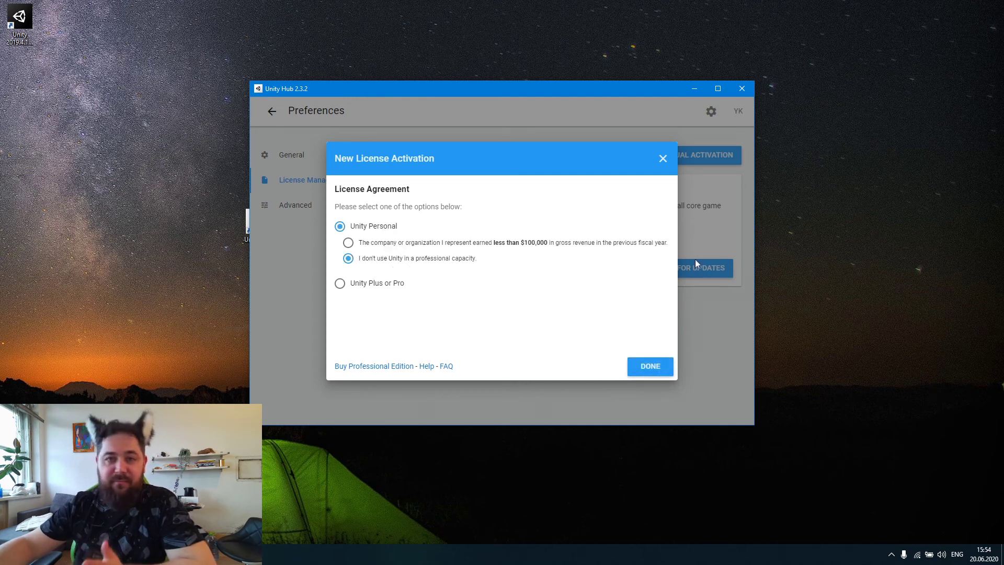
click(670, 160)
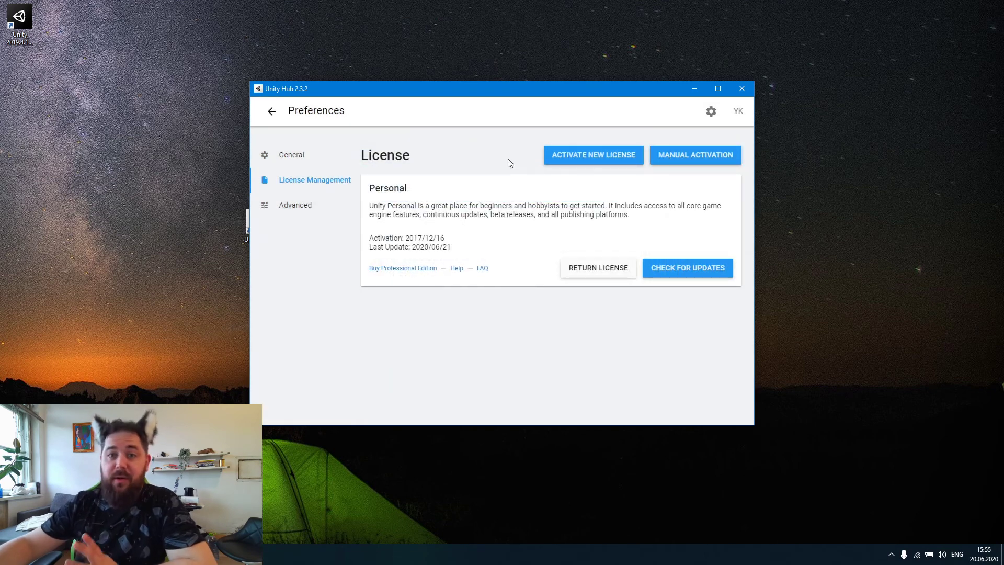
Return to the project list and start a new project with Unity version 2019.4.1f1
click(272, 112)
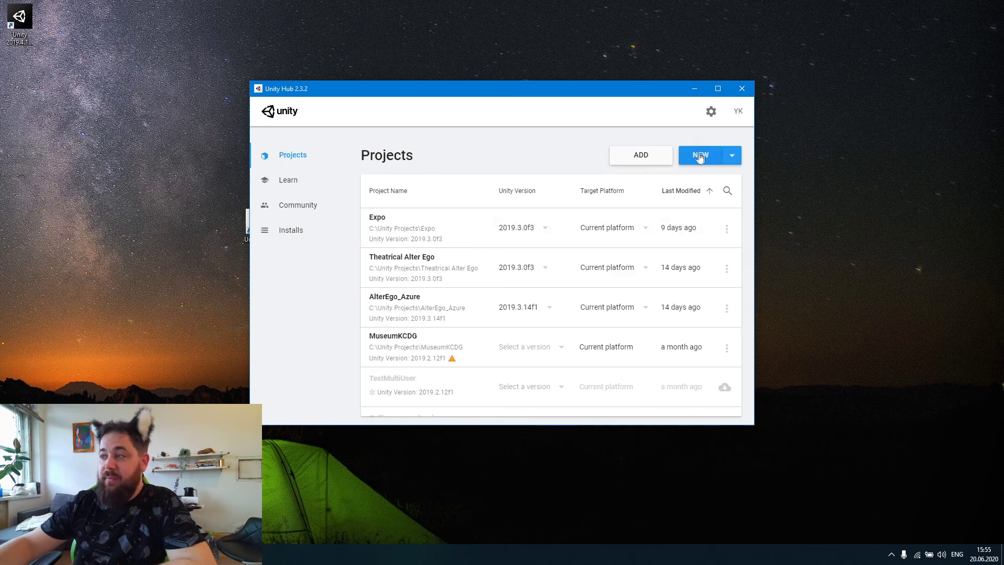
click(732, 156)
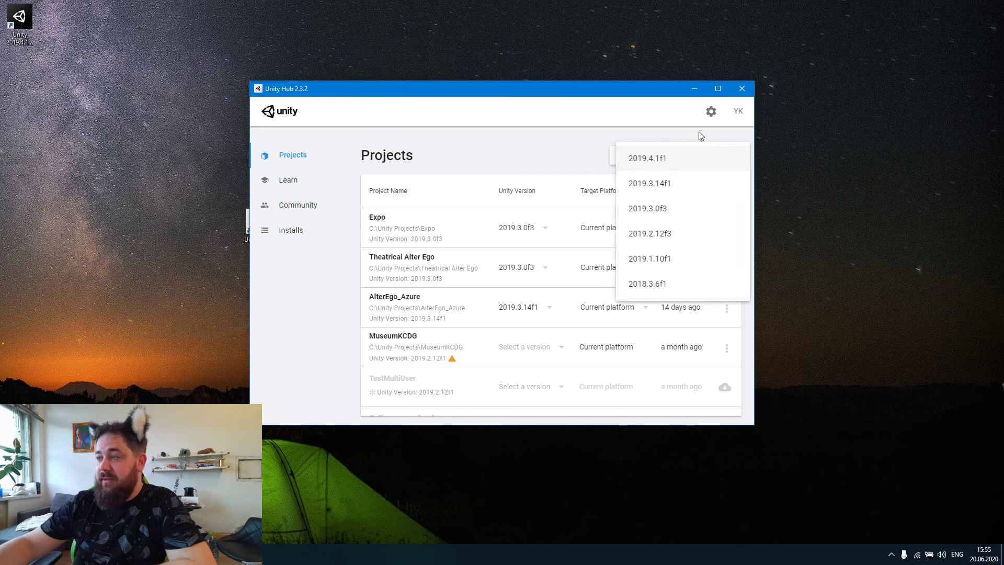
click(700, 136)
click(732, 155)
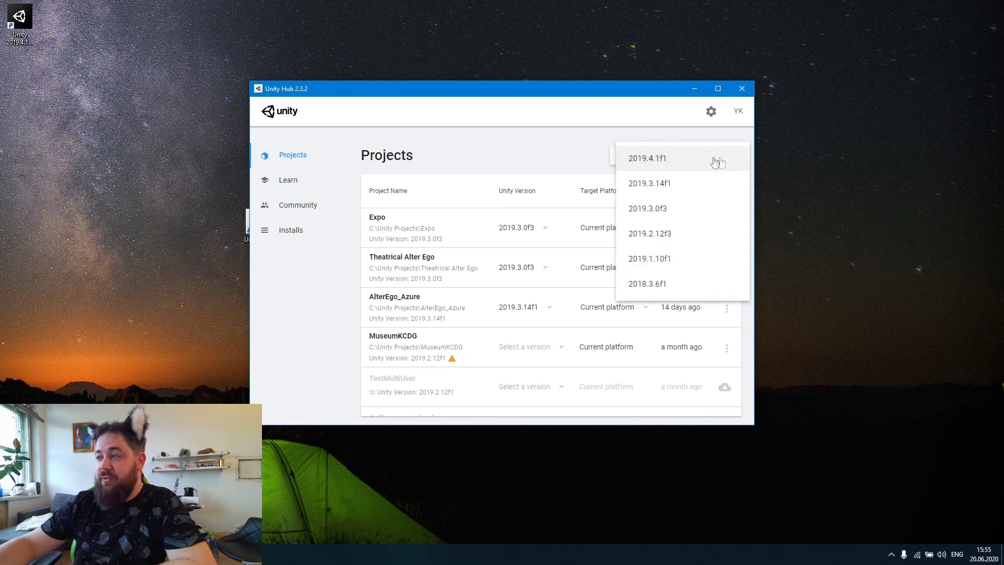
click(664, 162)
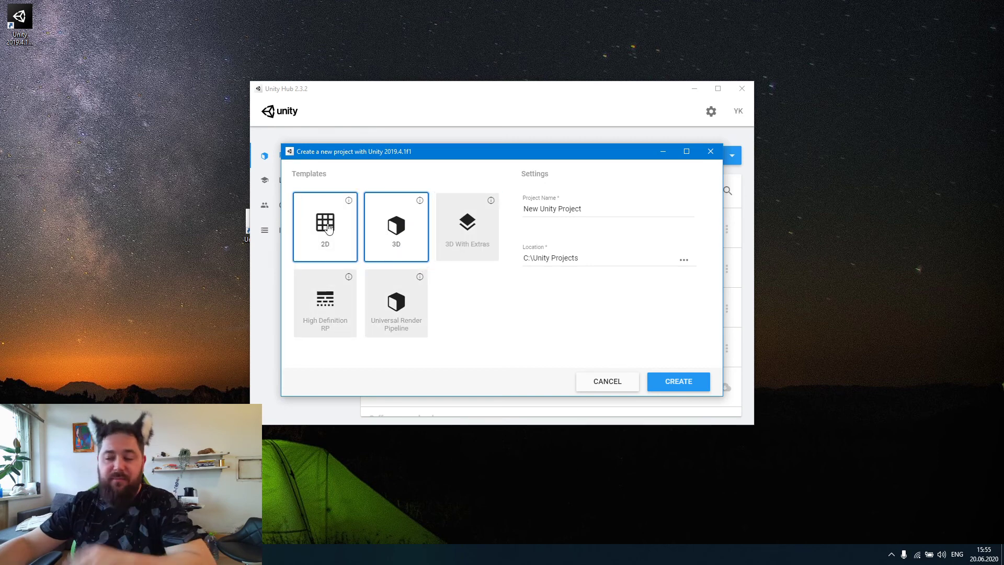
Name the project VR Example and create it from the 3D template in C:\Unity Projects
triple_click(591, 211)
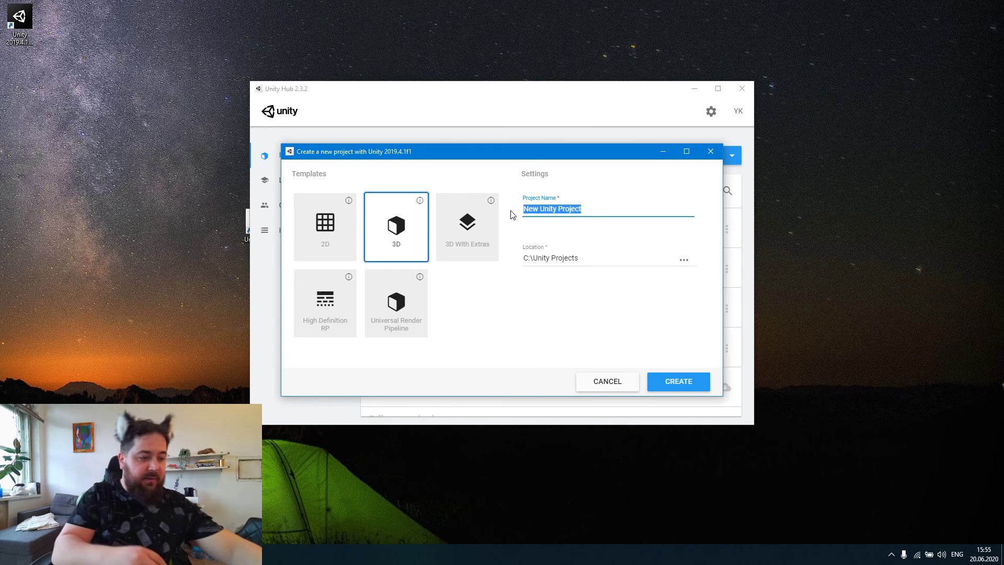
text(VR Exapmle)
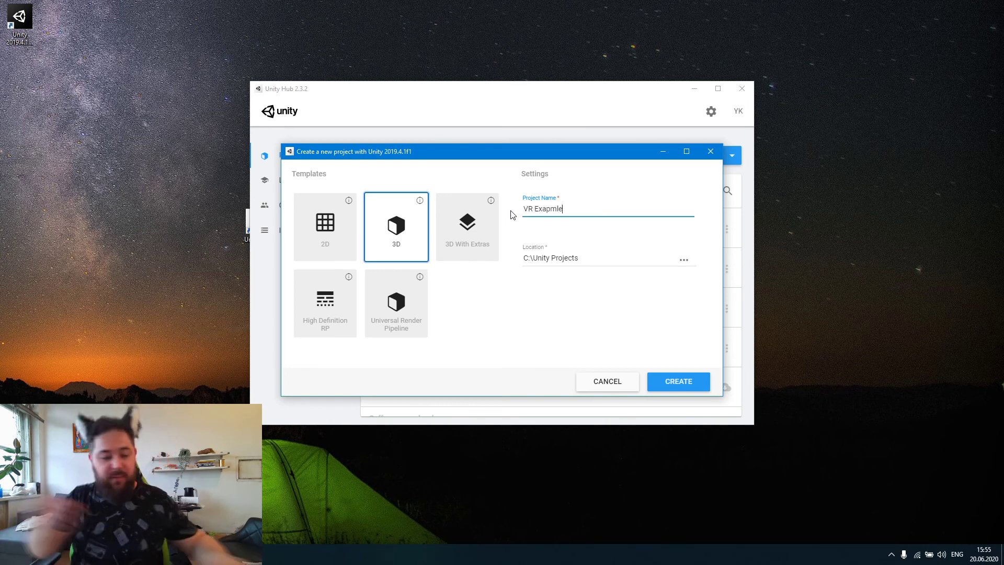
key(BackSpace)
key(BackSpace)
key(BackSpace)
text(mple)
key(BackSpace)
key(BackSpace)
key(BackSpace)
key(BackSpace)
key(BackSpace)
text(mple)
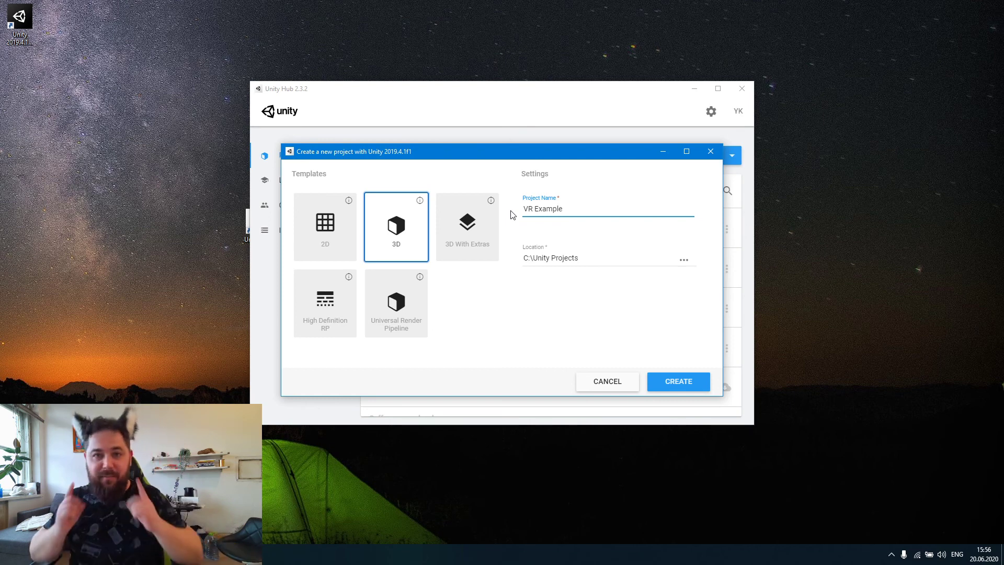
click(666, 381)
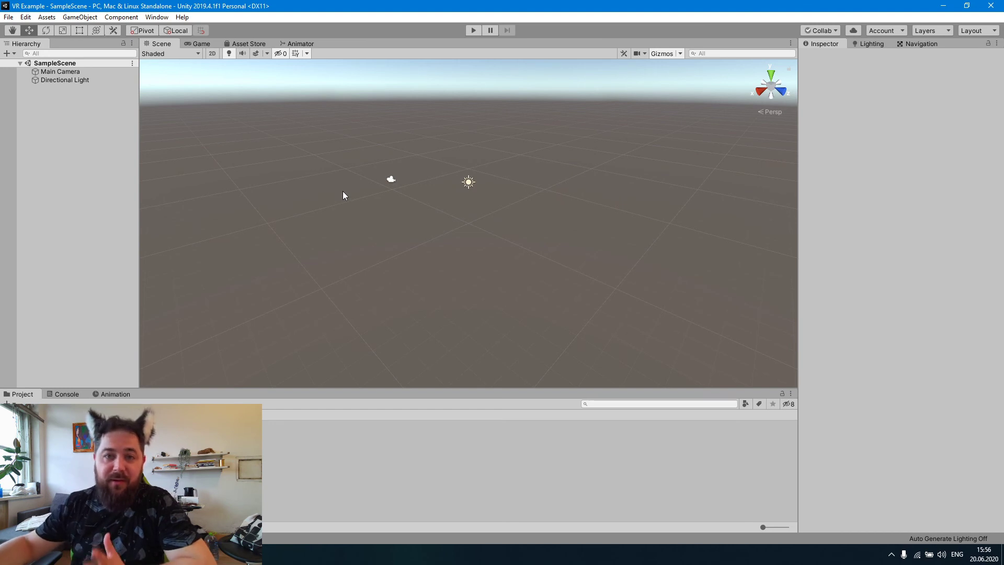
Inspect the properties of the sample scene's Directional Light and Main Camera
click(468, 183)
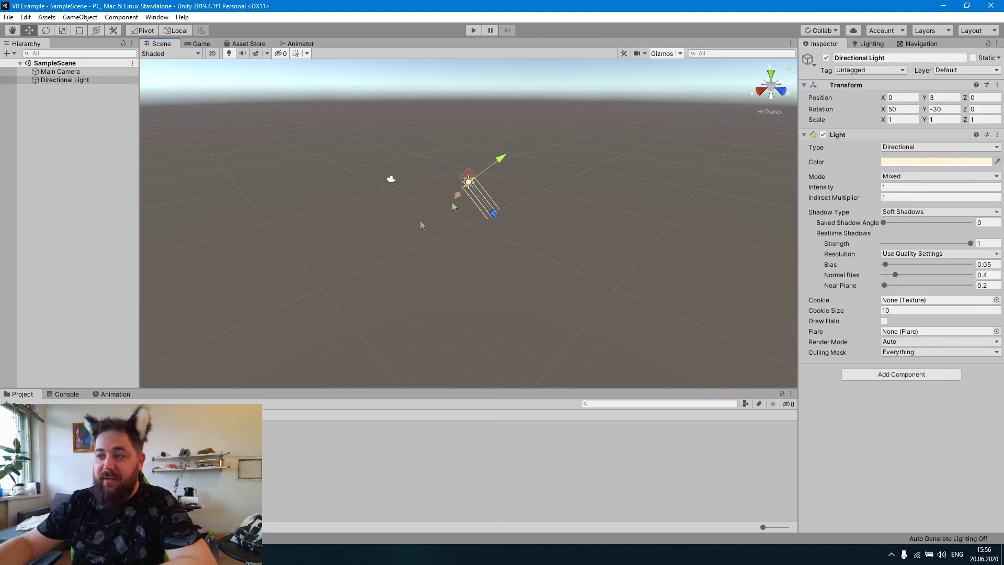
click(391, 179)
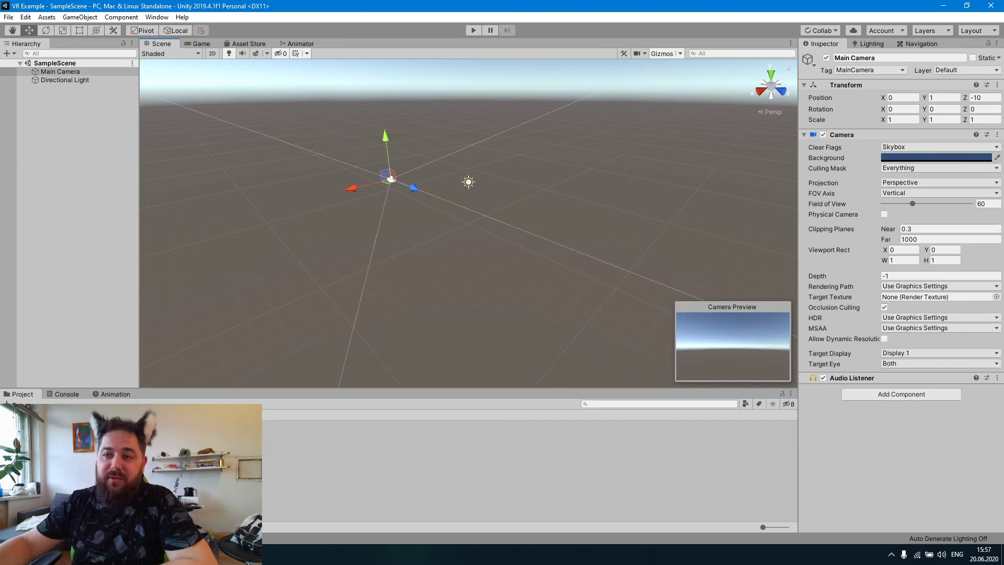
Review the components of the Directional Light and the Main Camera once more
click(68, 80)
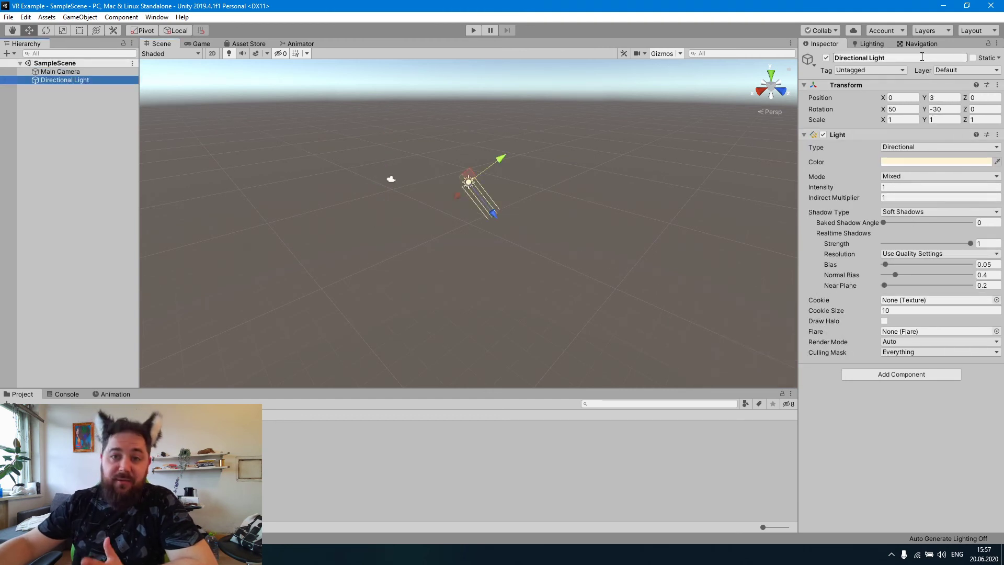
click(60, 72)
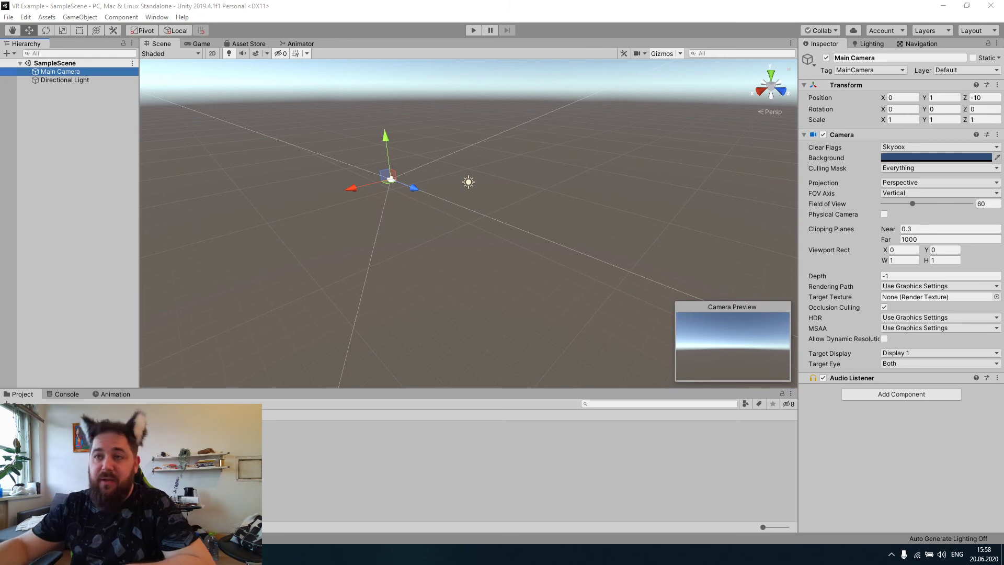
Add a plane to the scene as the floor and deselect it
click(79, 17)
mouse_move(94, 52)
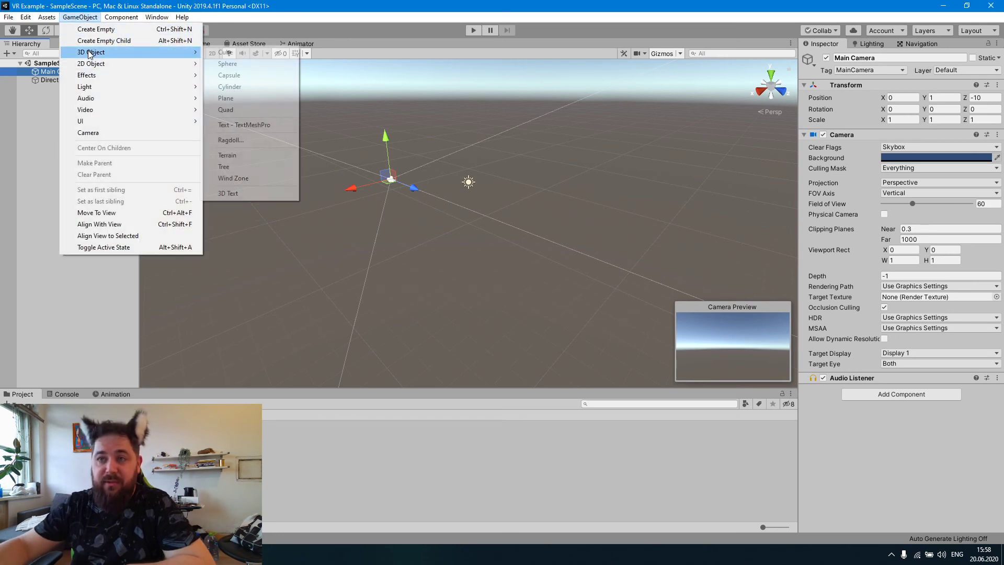
click(243, 102)
click(587, 286)
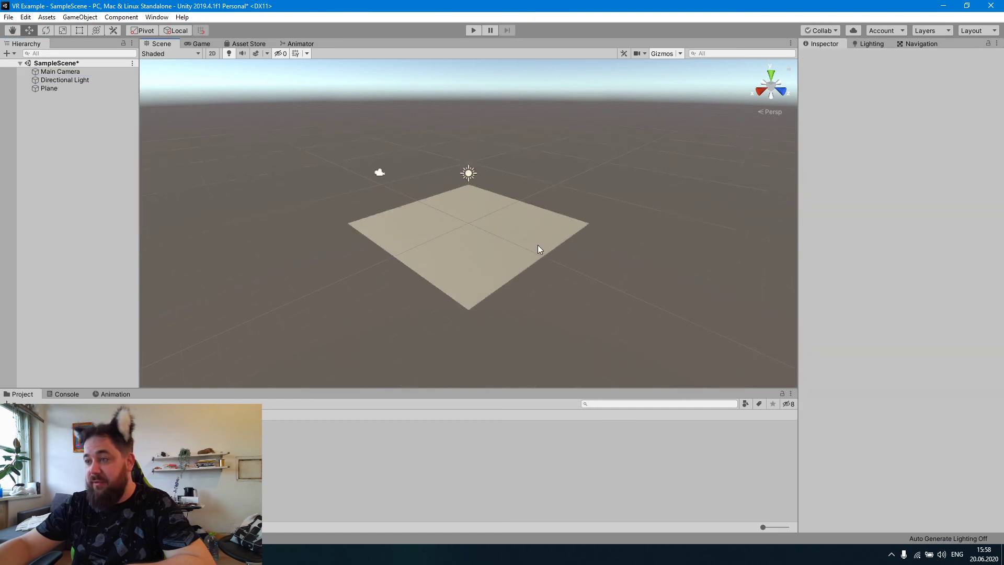
scroll(538, 245, up, 3)
scroll(538, 245, down, 1)
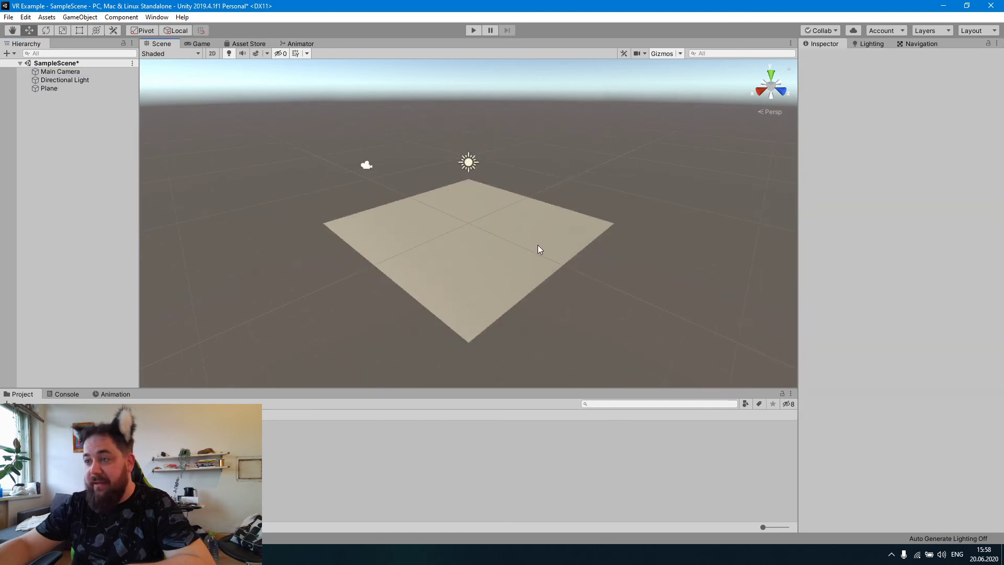
Add a sphere and raise it above the plane to a Y position of about 0.706
click(80, 17)
mouse_move(196, 52)
click(228, 64)
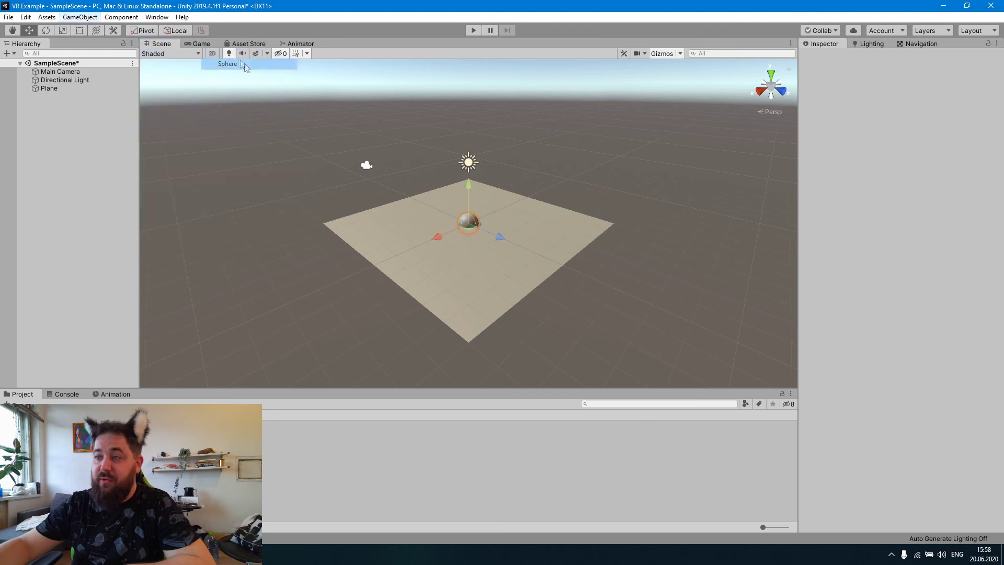
scroll(491, 230, up, 5)
drag(469, 207, 469, 171)
scroll(470, 171, down, 6)
Add a cube and move it away from the sphere to about X -2.24, Y 1.14, Z -1.72
click(79, 17)
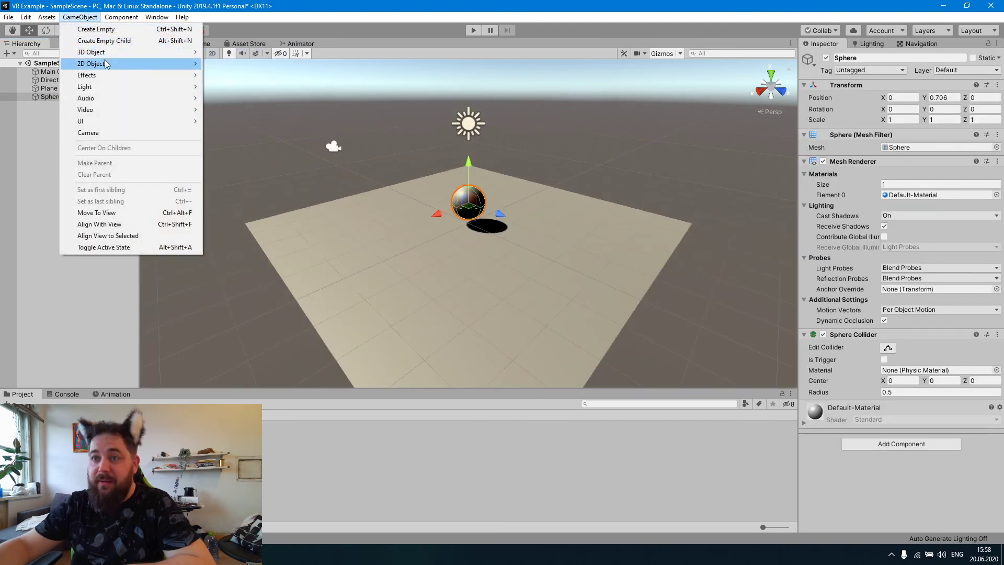
mouse_move(183, 52)
click(225, 53)
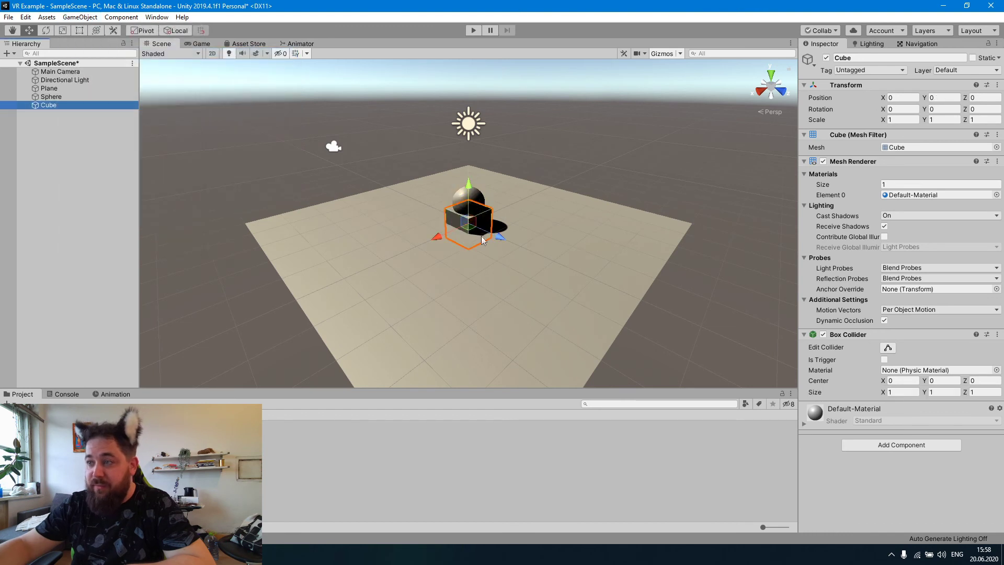
drag(468, 217, 418, 229)
drag(418, 189, 366, 195)
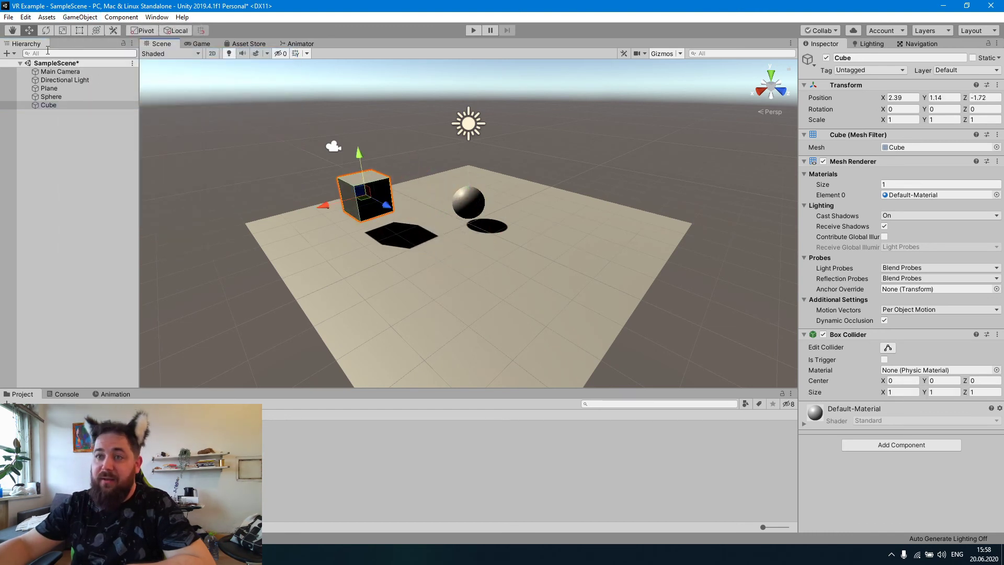
drag(324, 206, 469, 180)
Rotate the cube about its Y axis to about 59.74 degrees
right_drag(412, 210, 480, 205)
middle_drag(480, 205, 555, 209)
click(46, 30)
drag(336, 152, 95, 8)
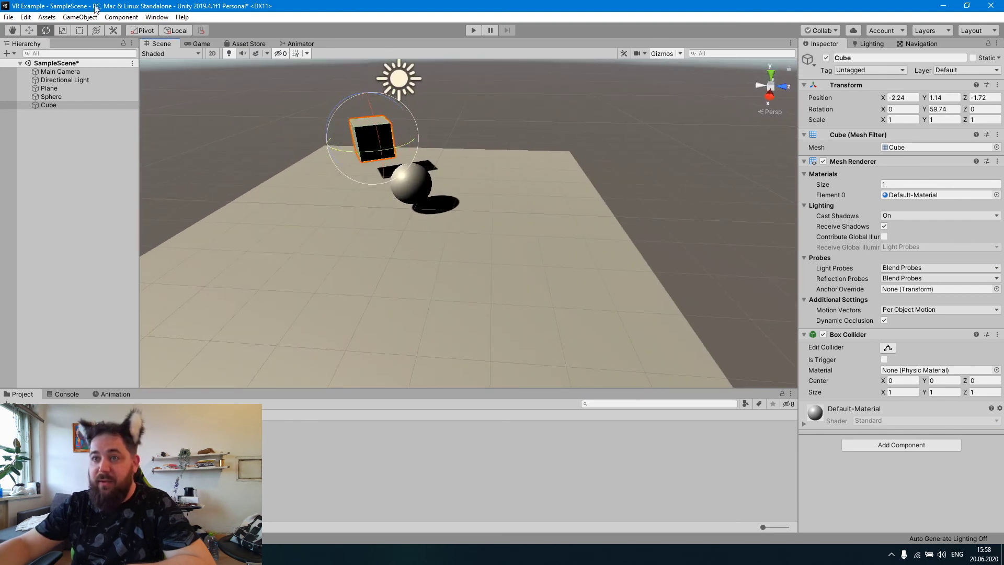
Scale the cube to about 1.4 along Y and widen it along X
click(62, 32)
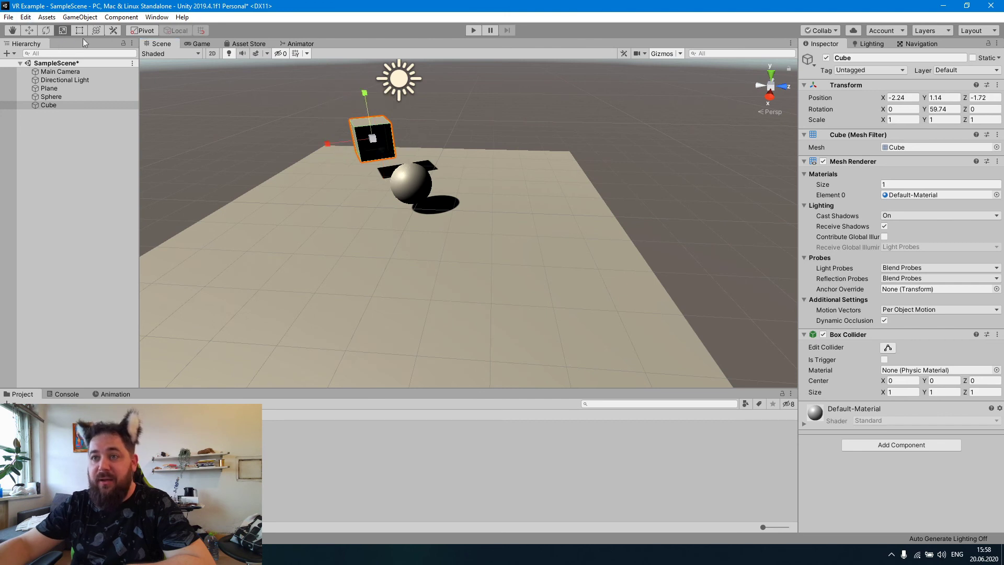
mouse_move(364, 93)
mouse_down()
mouse_move(363, 73)
mouse_move(364, 83)
mouse_up()
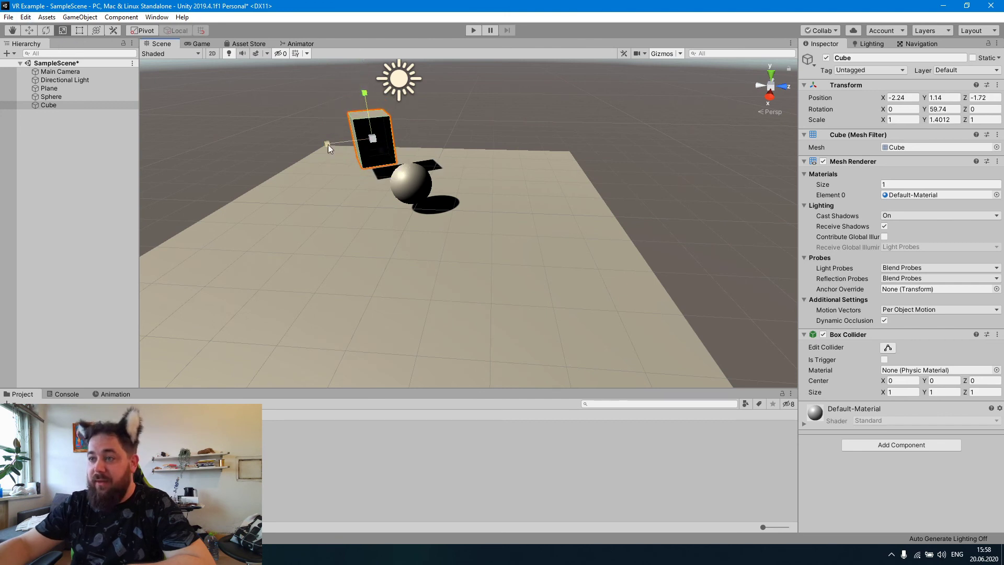
drag(327, 143, 293, 149)
Stretch the sphere along its Z axis to a scale of about 2.69
click(413, 183)
drag(449, 186, 521, 187)
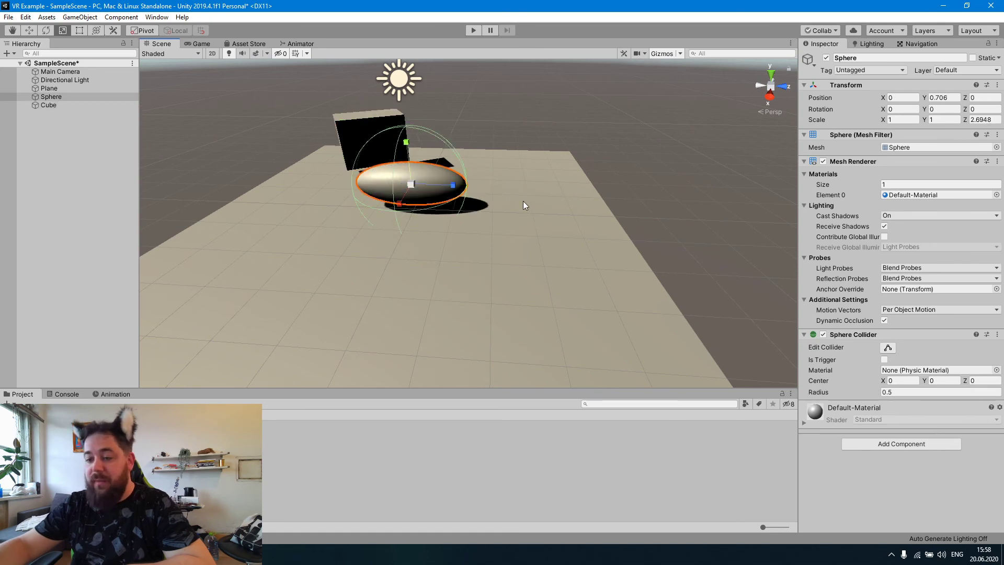
right_drag(224, 256, 285, 251)
key(f)
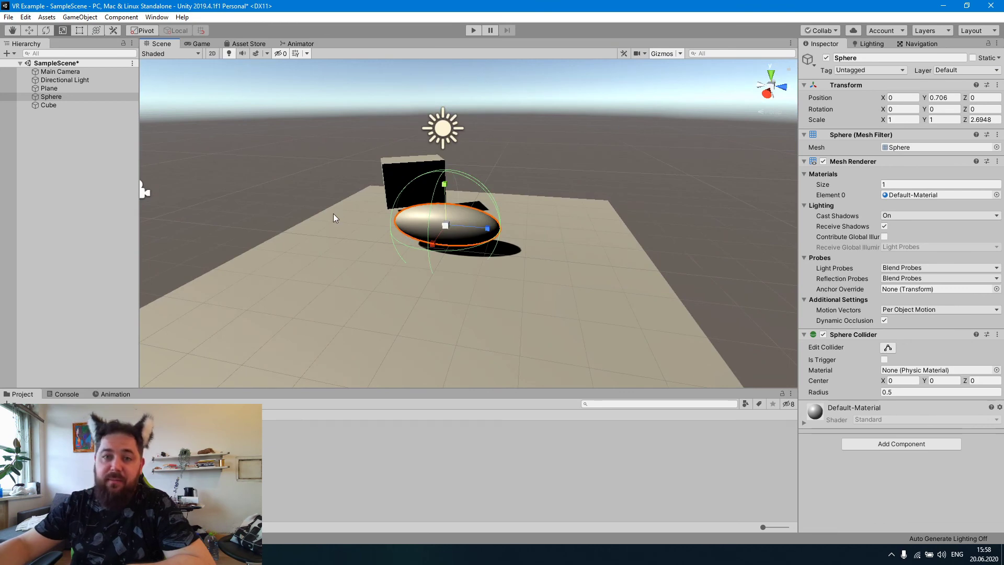
right_drag(335, 218, 743, 229)
right_drag(943, 169, 617, 260)
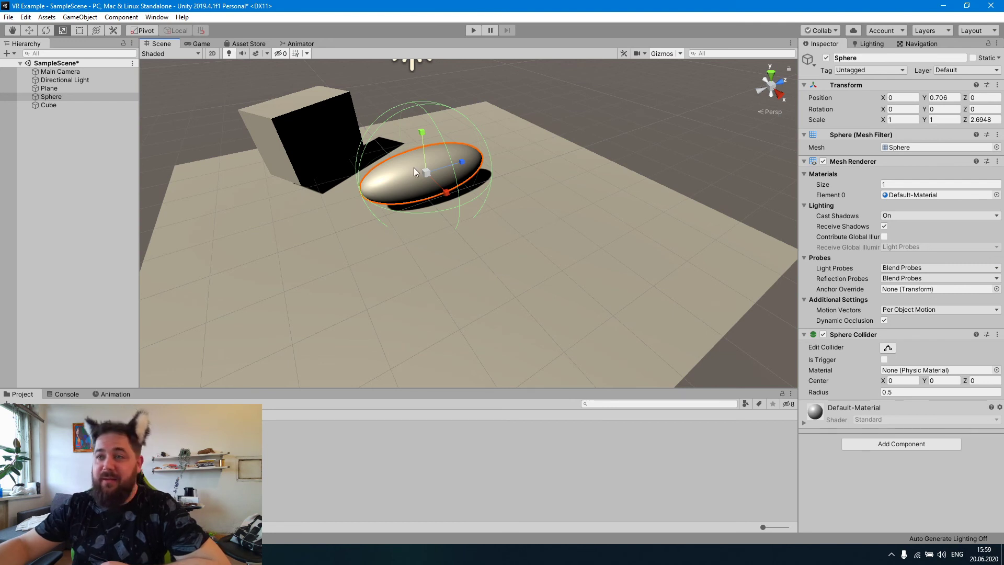
In the scene's lighting settings, disable Baked Global Illumination and enable Auto Generate, and deselect the sphere
click(152, 17)
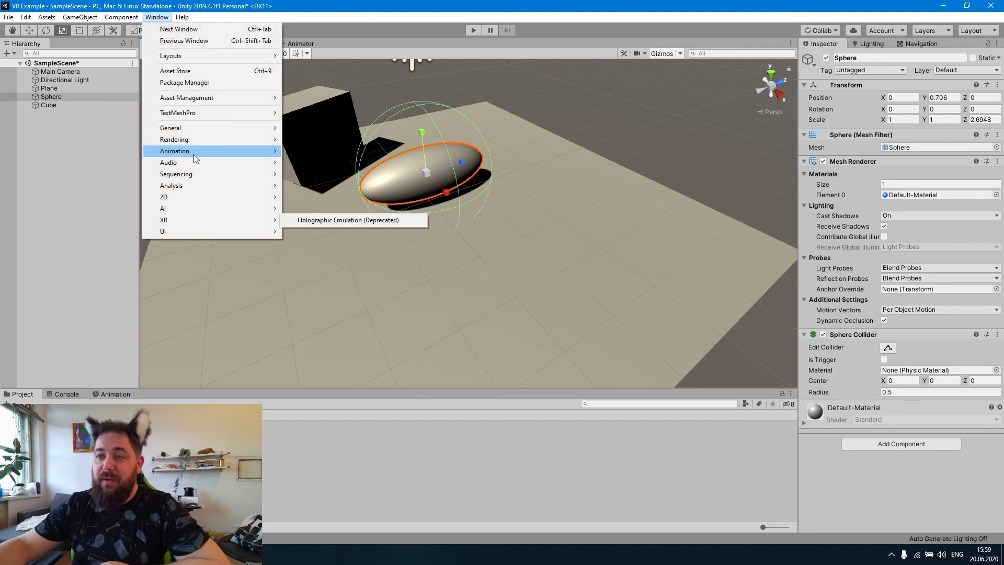
mouse_move(194, 139)
click(328, 142)
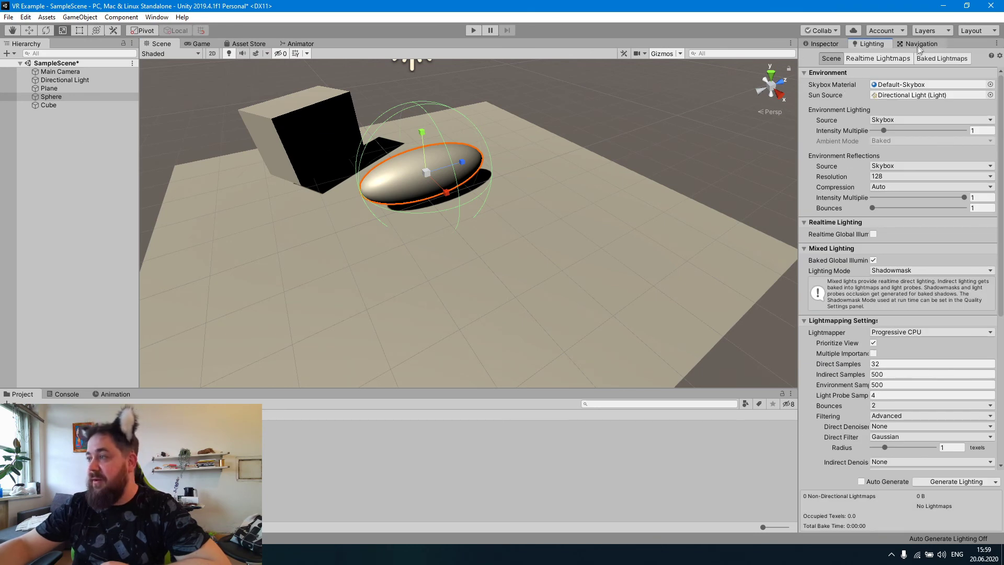
scroll(913, 202, down, 1)
scroll(915, 202, down, 1)
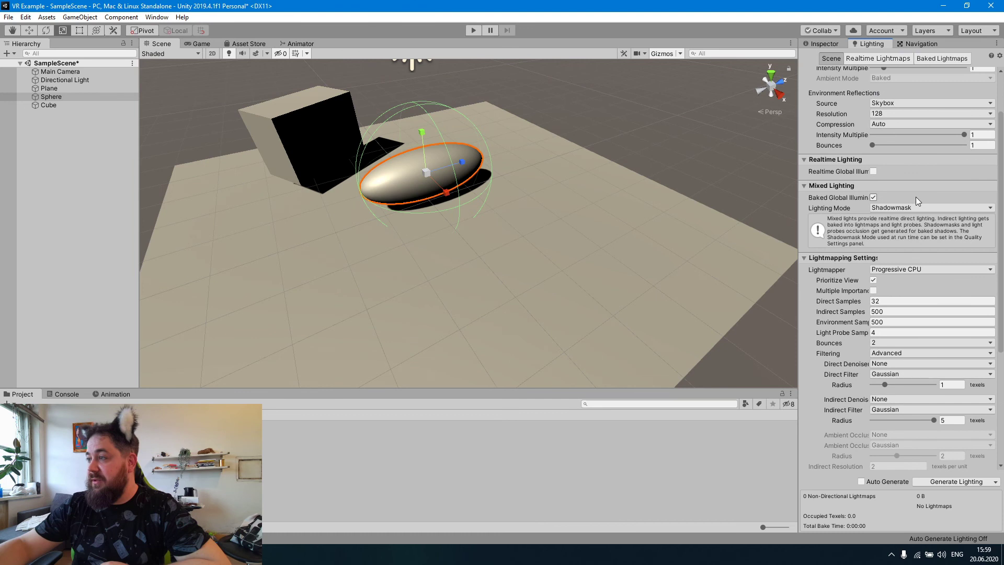
click(873, 197)
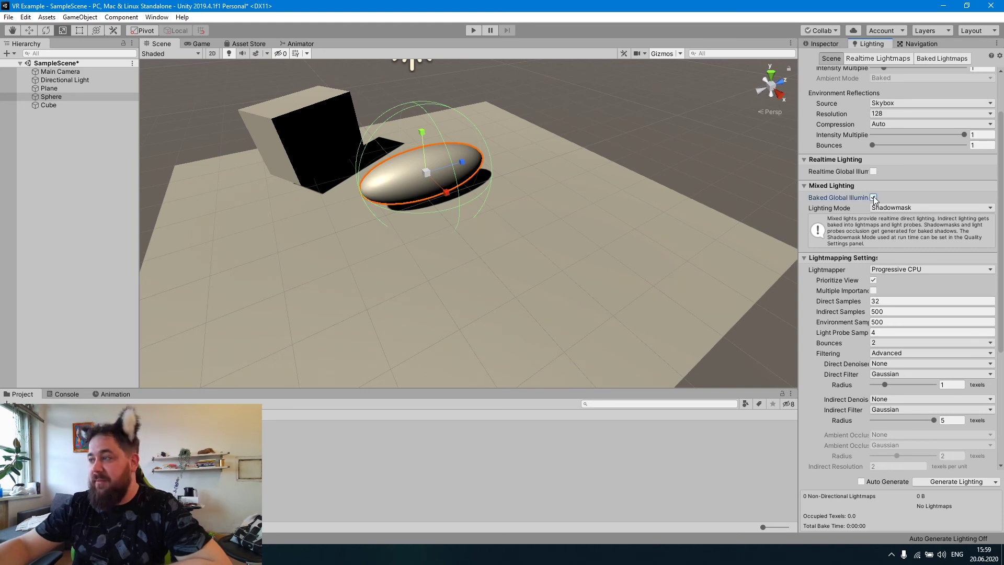
scroll(886, 434, down, 5)
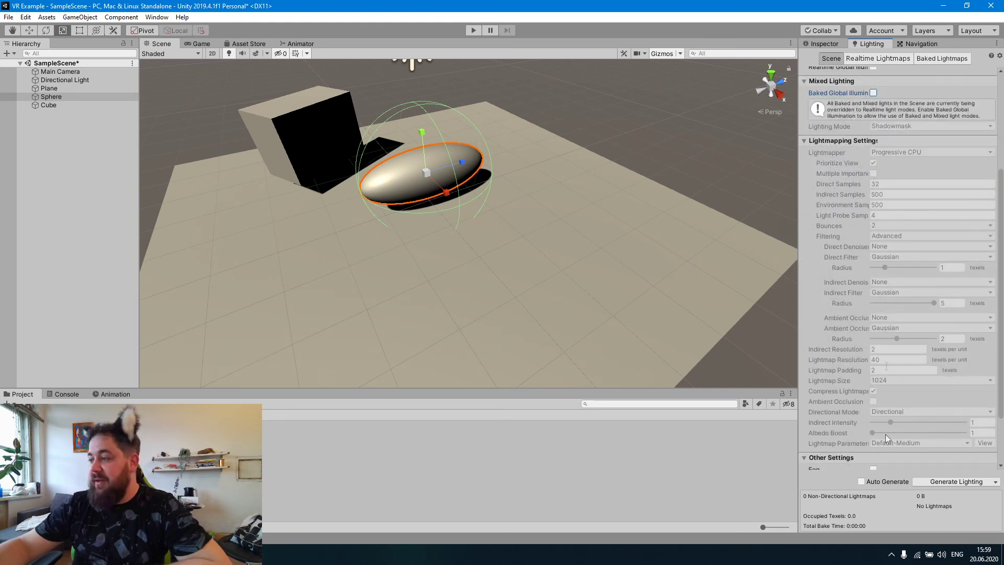
click(861, 481)
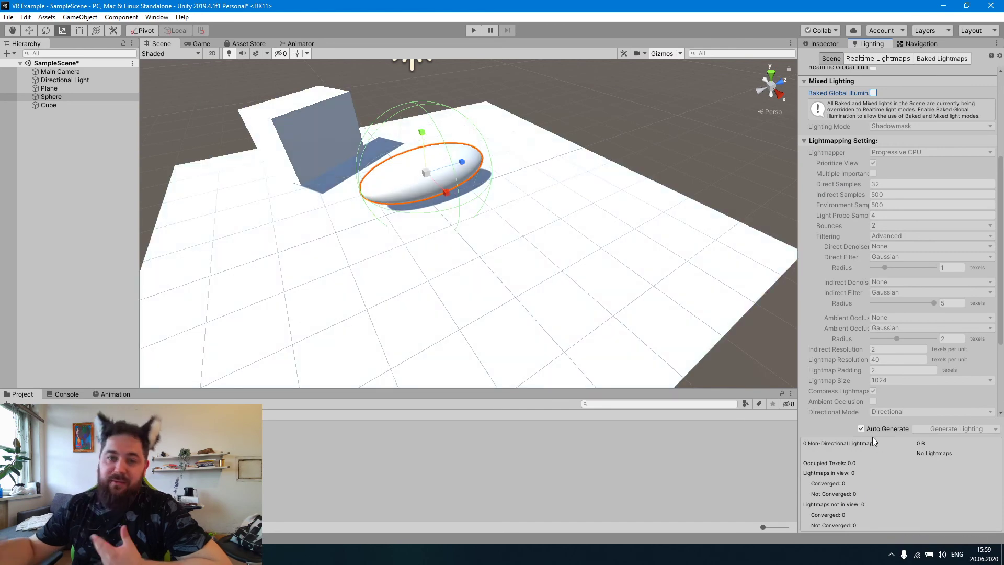
scroll(444, 190, down, 3)
middle_drag(445, 190, 501, 202)
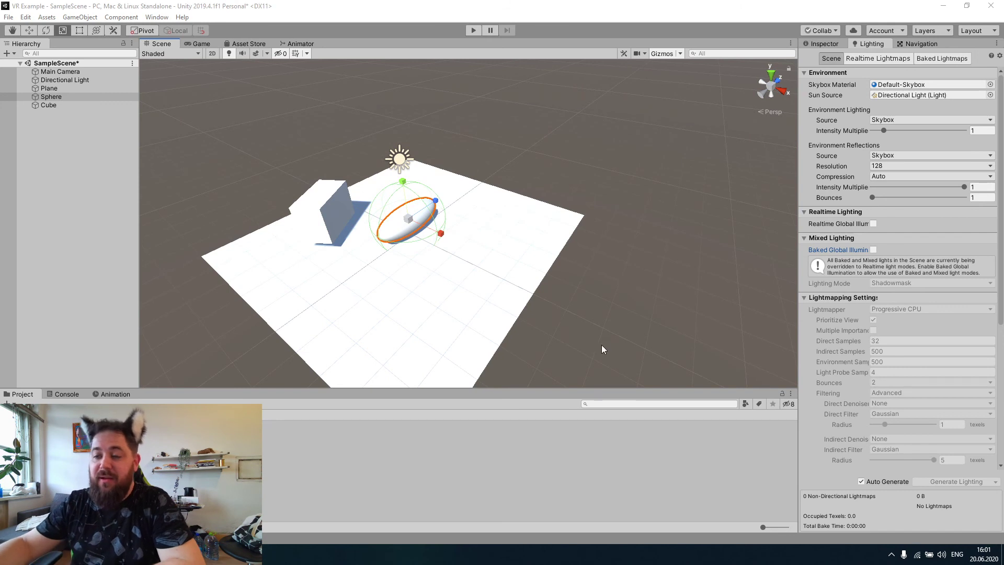
click(523, 314)
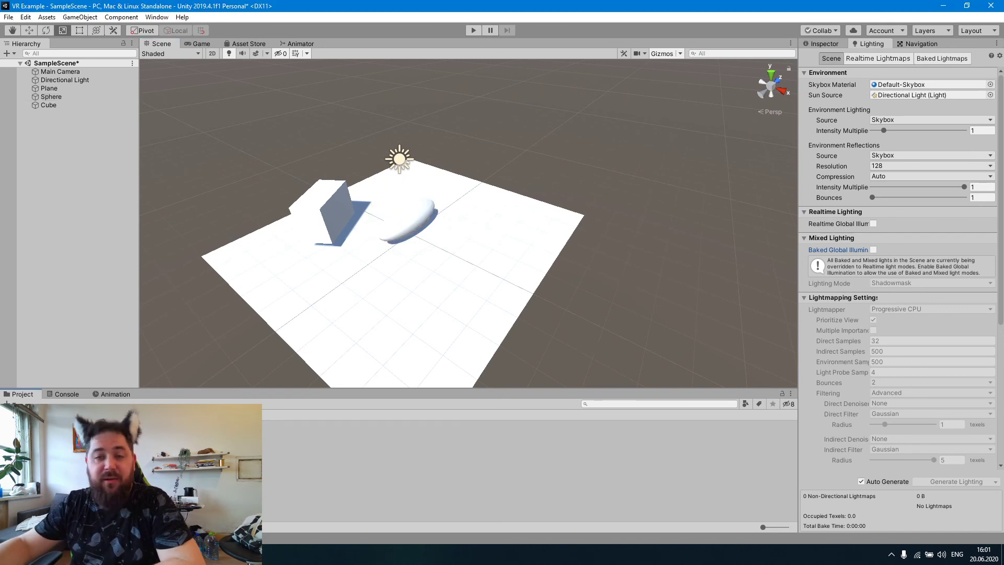
Create a new material named red in the project's Assets folder
right_click(265, 469)
mouse_move(341, 209)
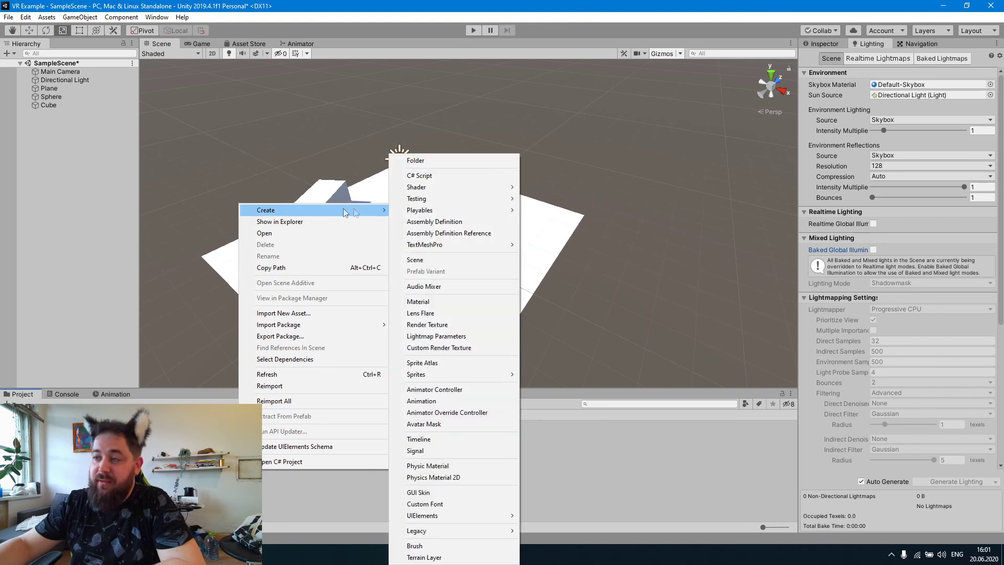
click(454, 302)
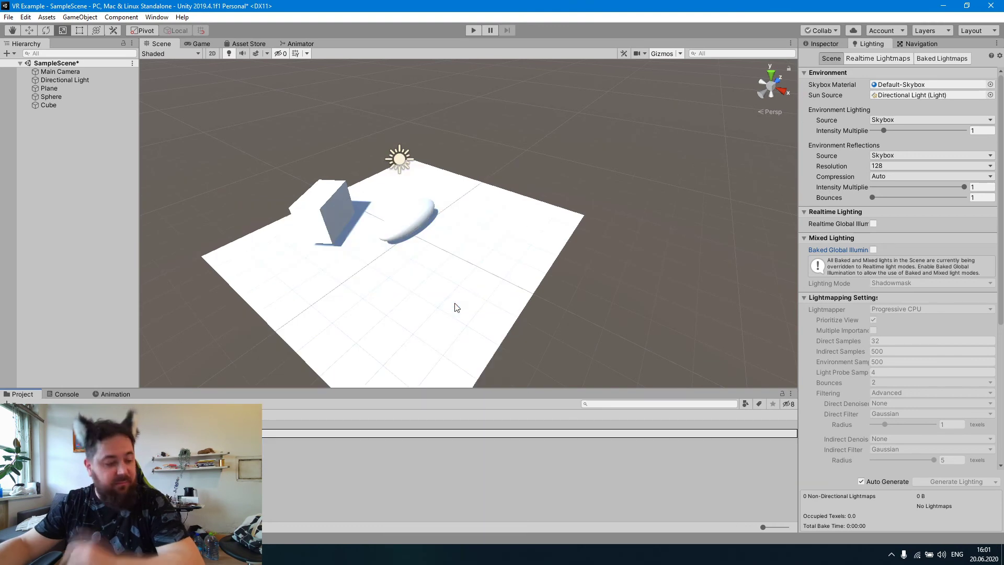
key(Return)
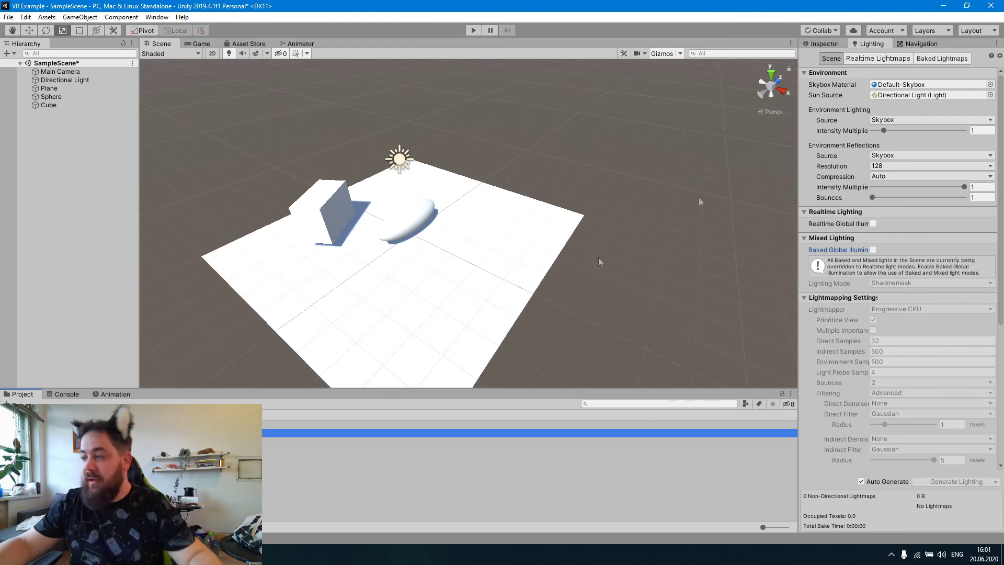
Set the red material's albedo colour to F61919 and apply the material to the cube
click(824, 42)
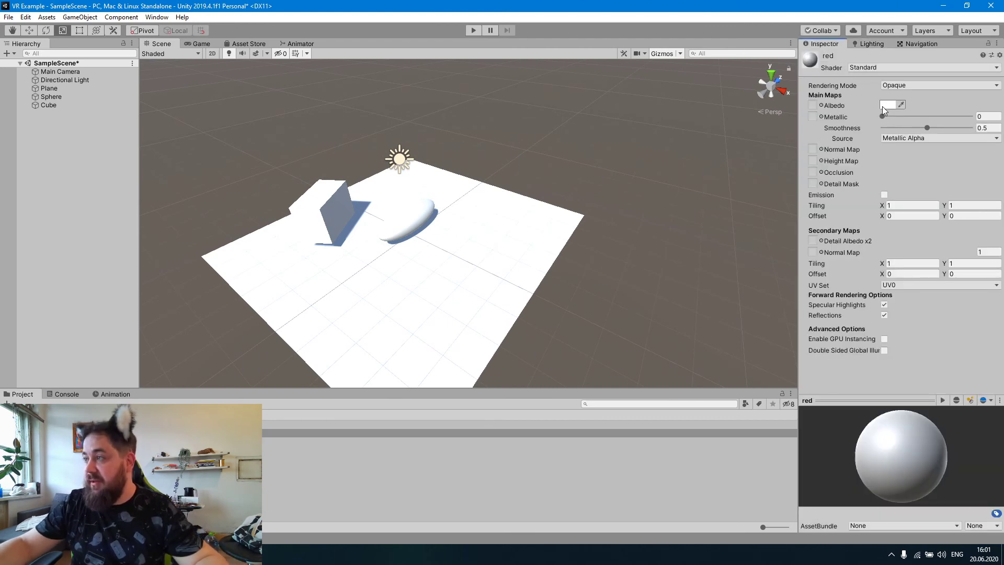
click(889, 104)
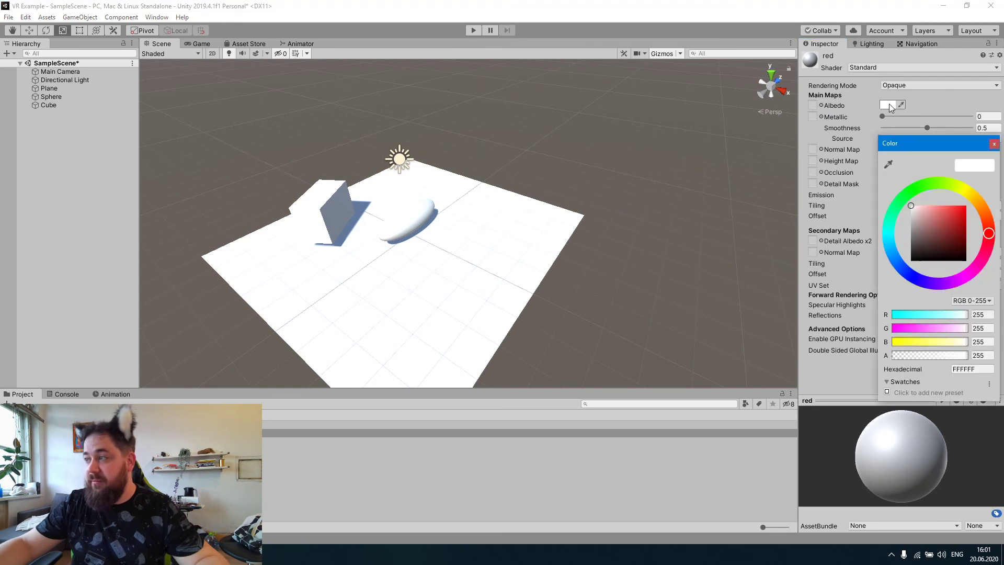
drag(962, 209, 961, 209)
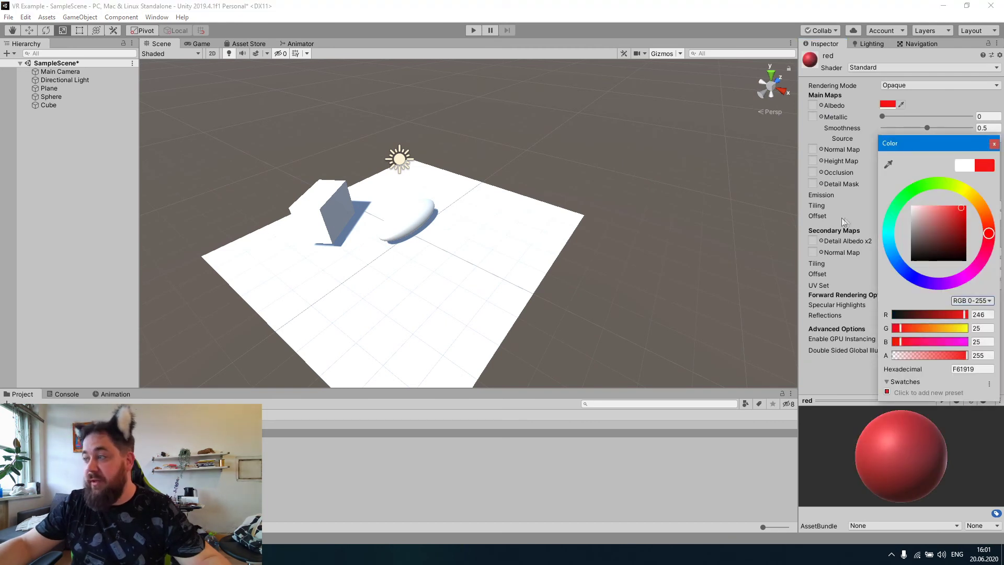
click(993, 144)
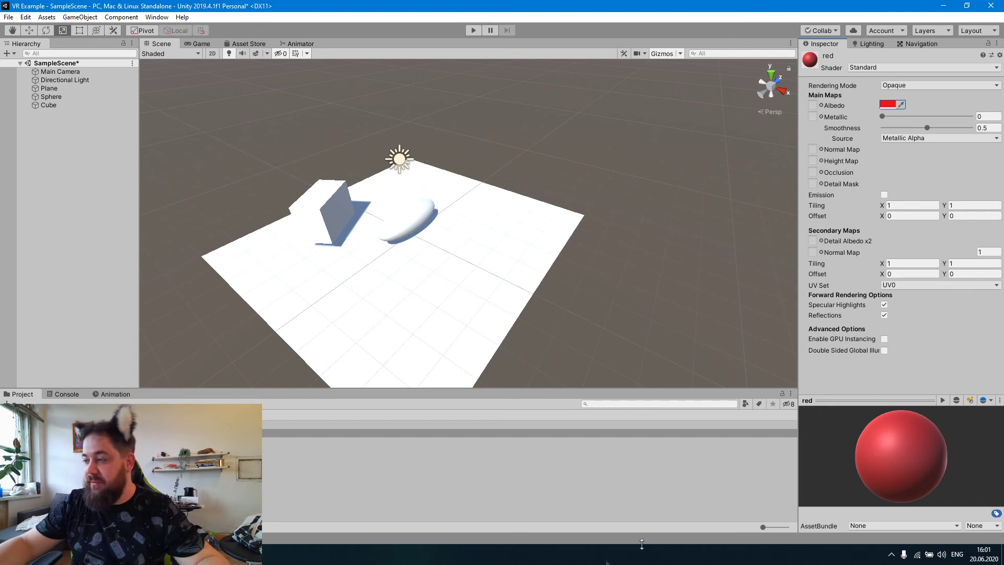
drag(763, 527, 775, 526)
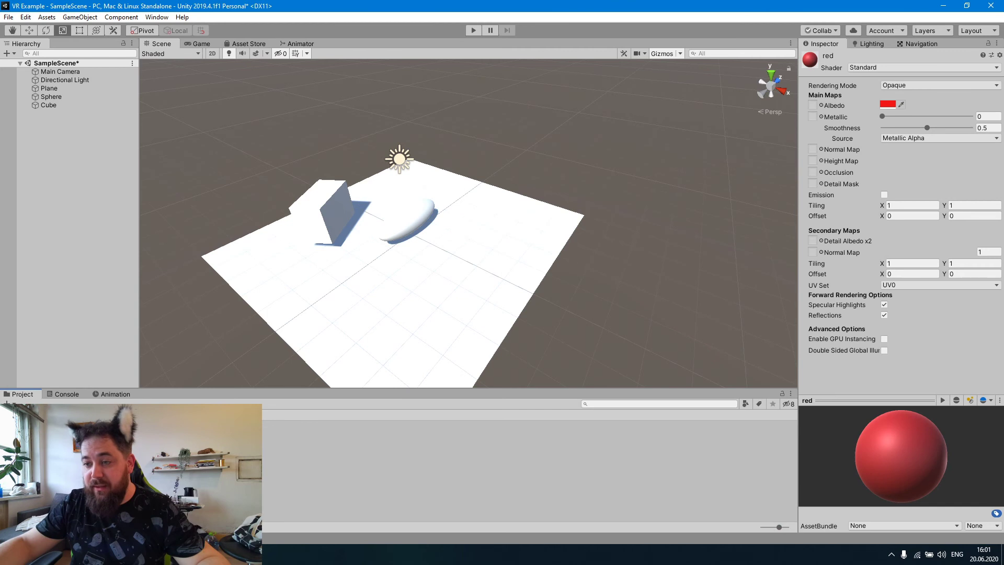
drag(199, 413, 325, 218)
Create another material named green in the Assets folder
right_click(275, 445)
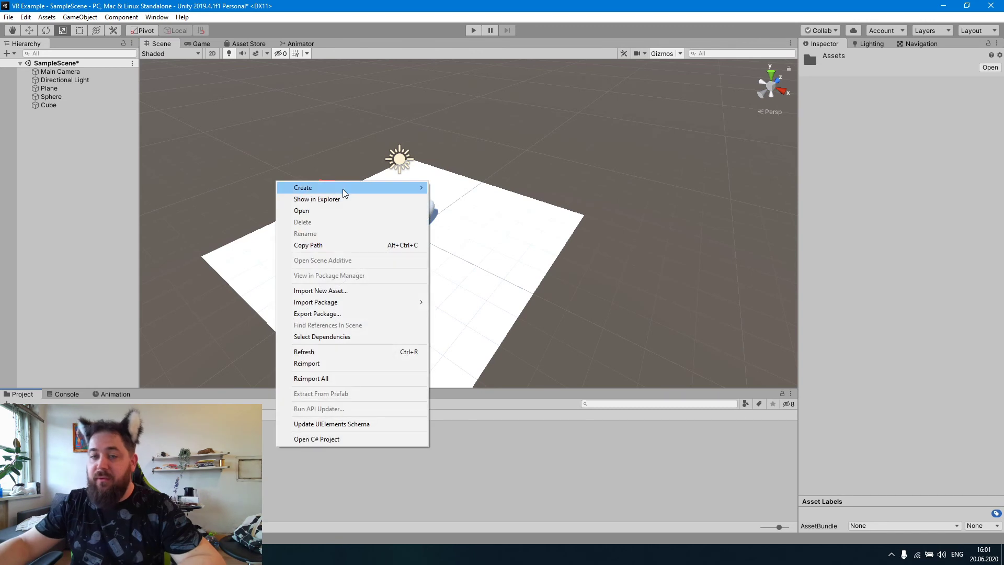
mouse_move(343, 188)
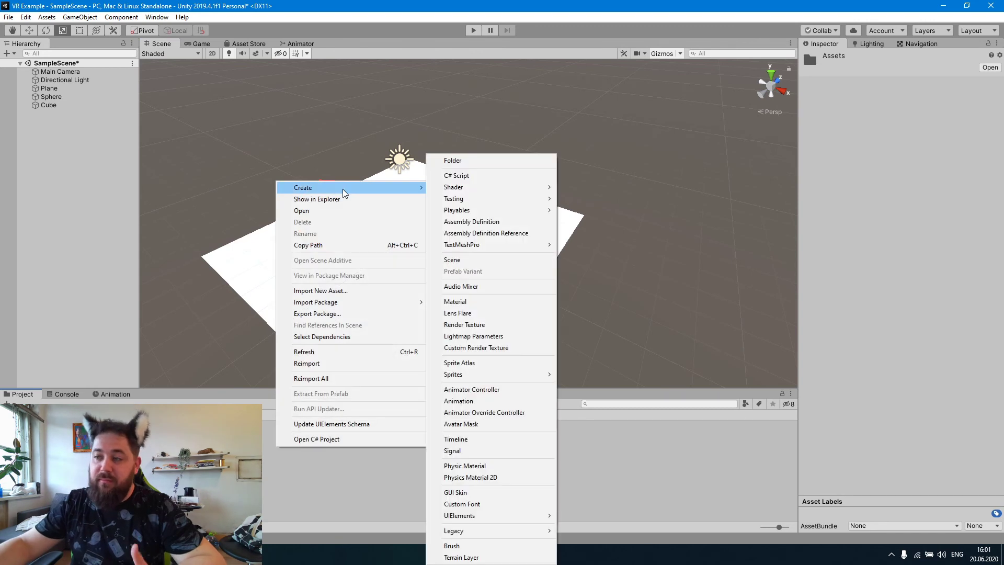
click(494, 304)
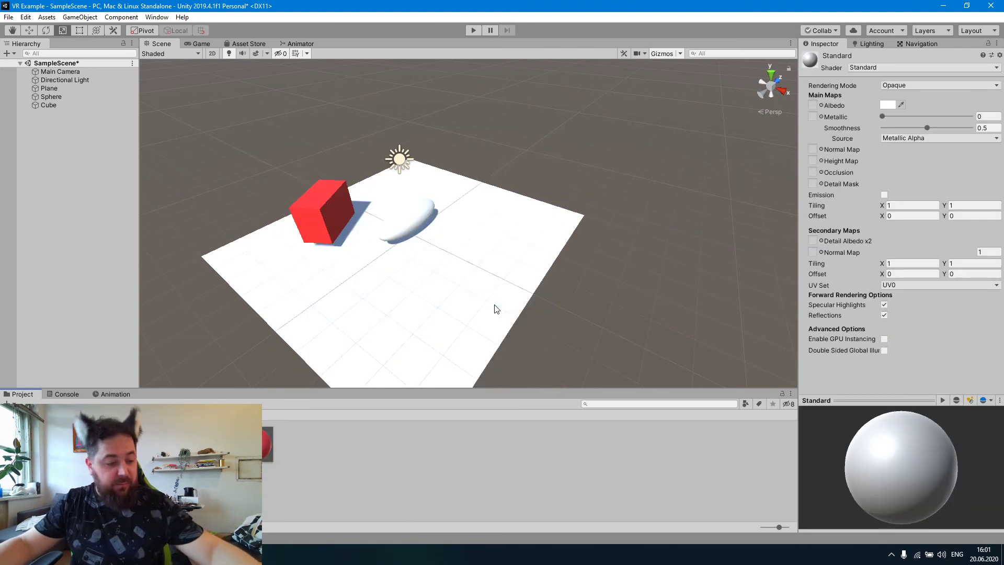
key(Return)
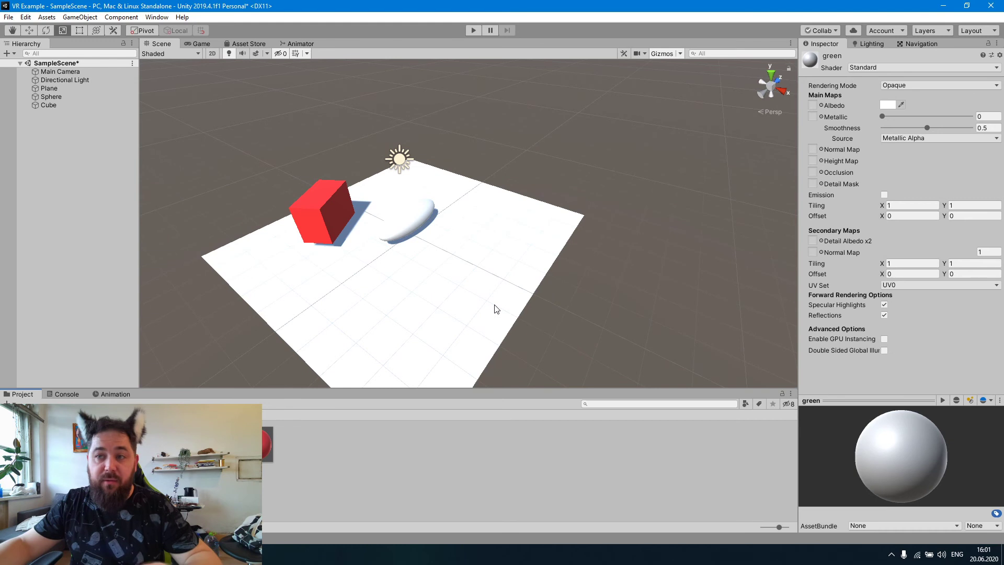
Set the green material's albedo colour to 34E729 and apply the material to the plane
click(887, 105)
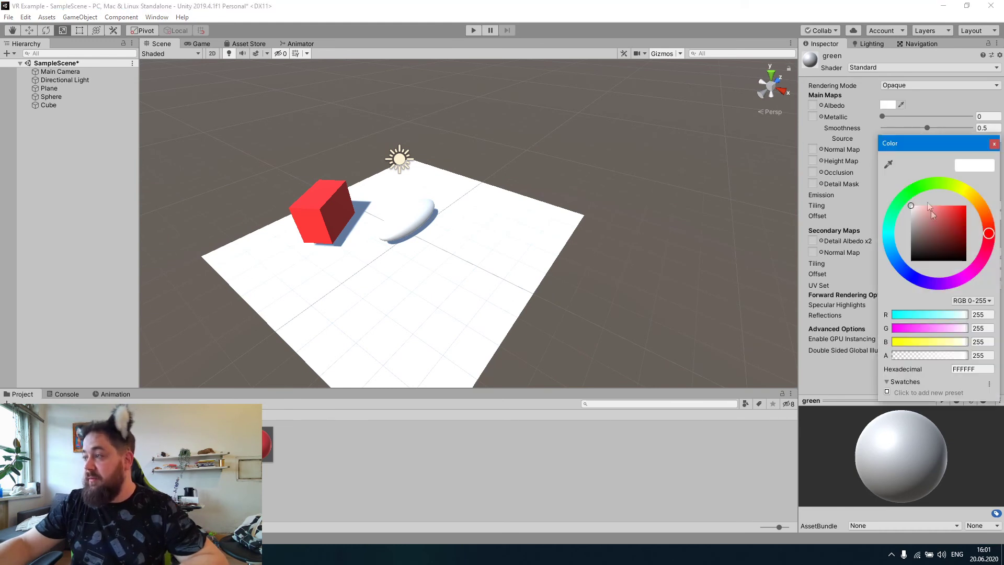
click(916, 187)
click(957, 210)
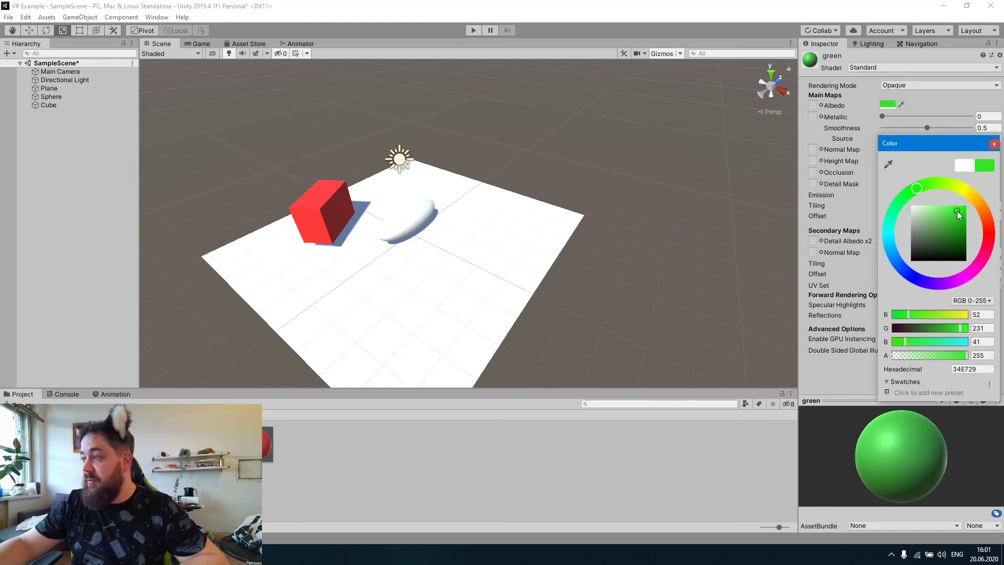
click(994, 144)
drag(225, 444, 409, 302)
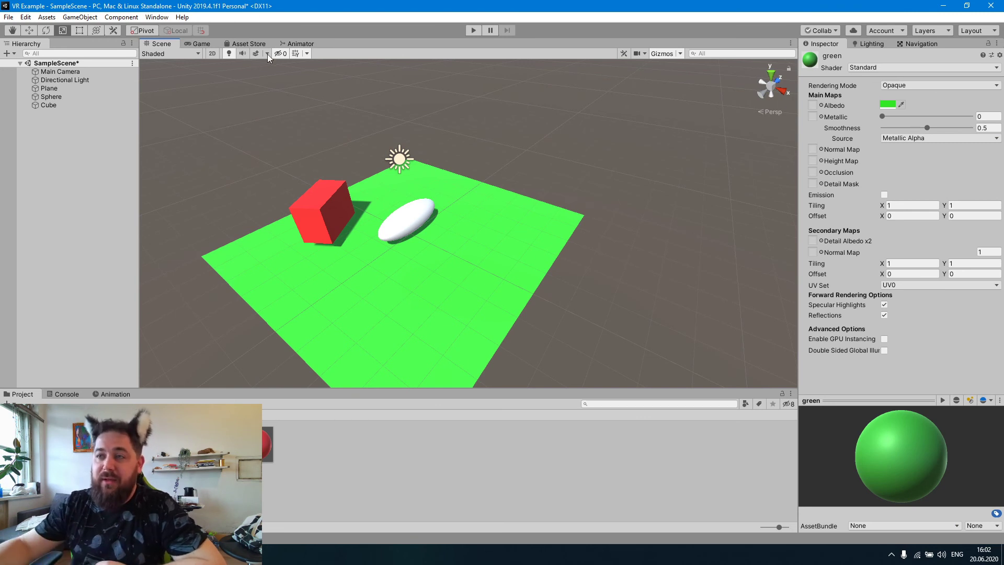
Open the Asset Store and filter it to free assets in the 3D category
click(247, 44)
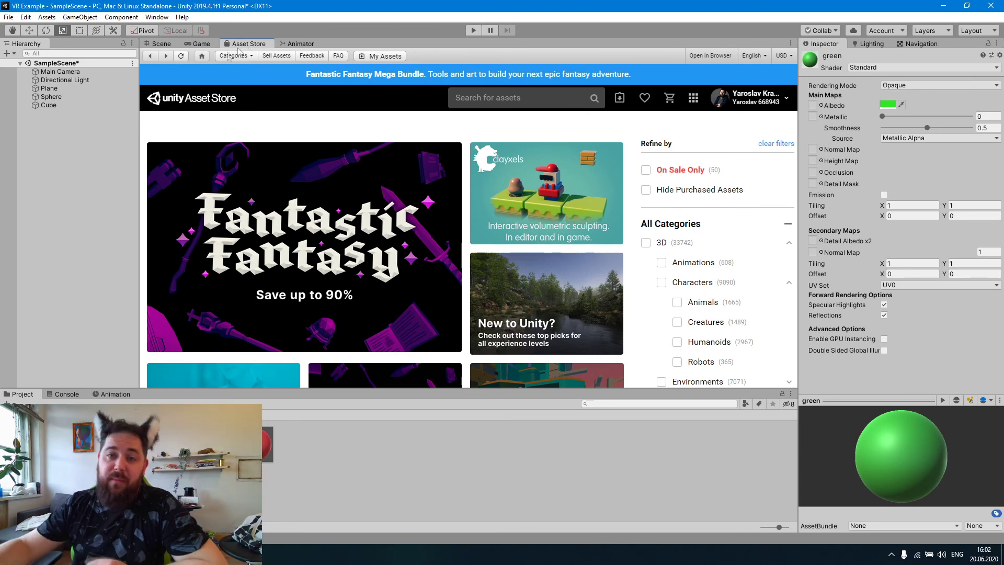
click(645, 243)
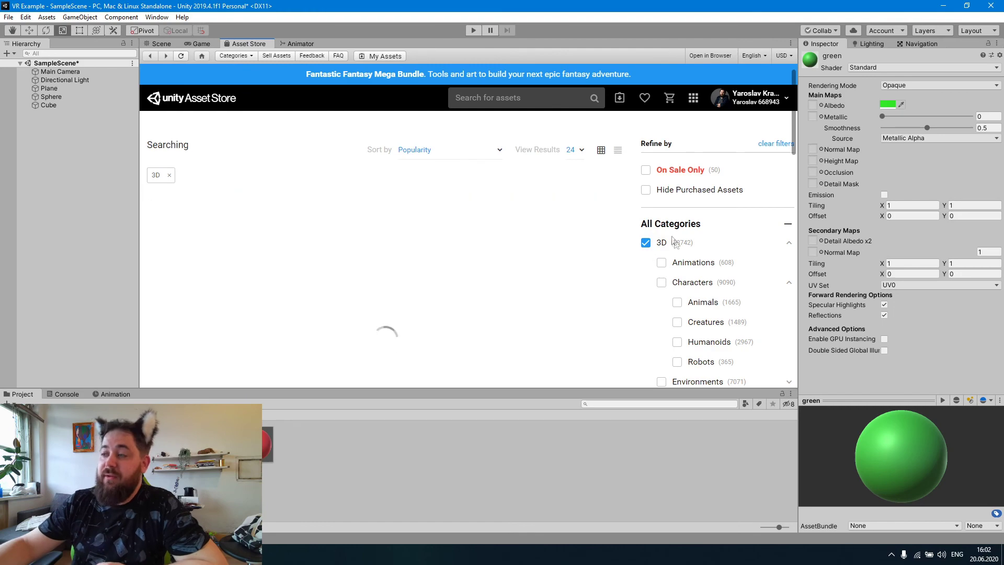
scroll(666, 233, down, 7)
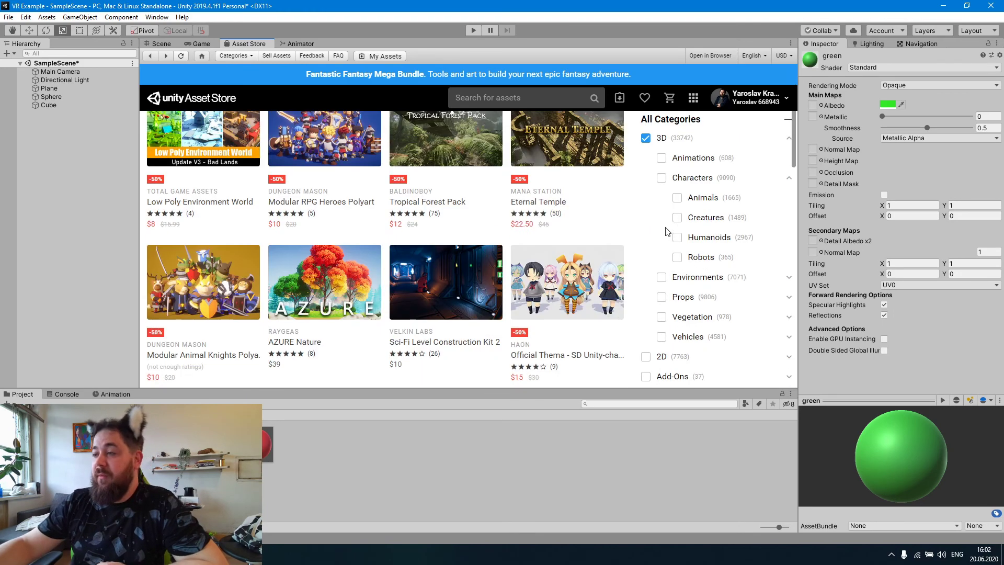
scroll(667, 232, down, 1)
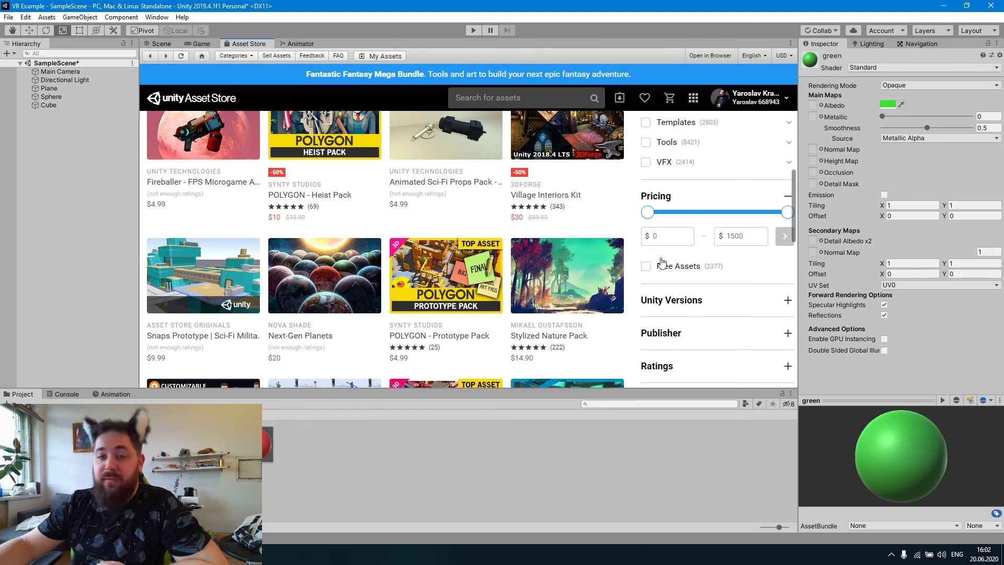
click(646, 268)
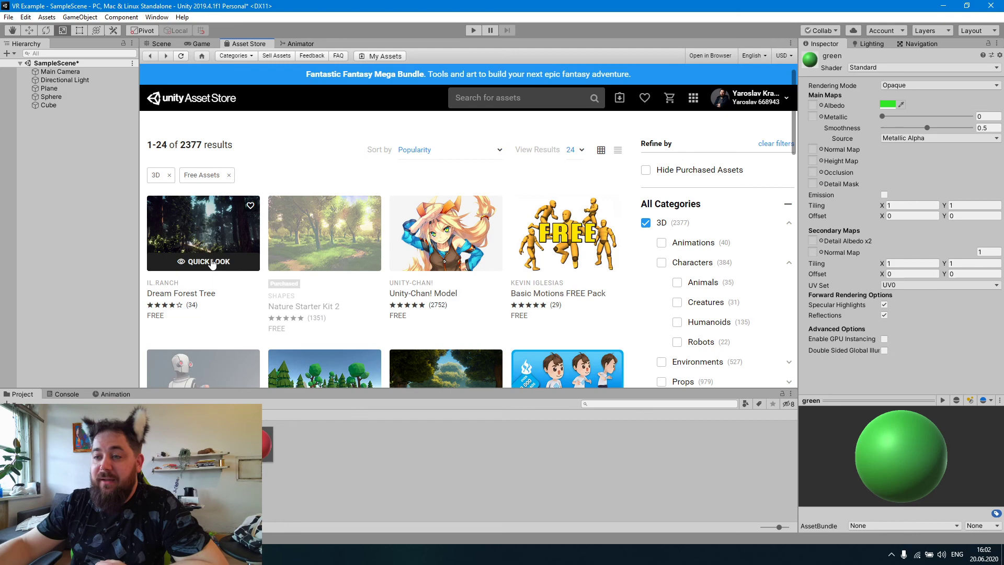
Browse the free 3D assets and examine the Dream Forest Tree package's preview images in its quick look
scroll(282, 282, down, 3)
scroll(230, 314, down, 3)
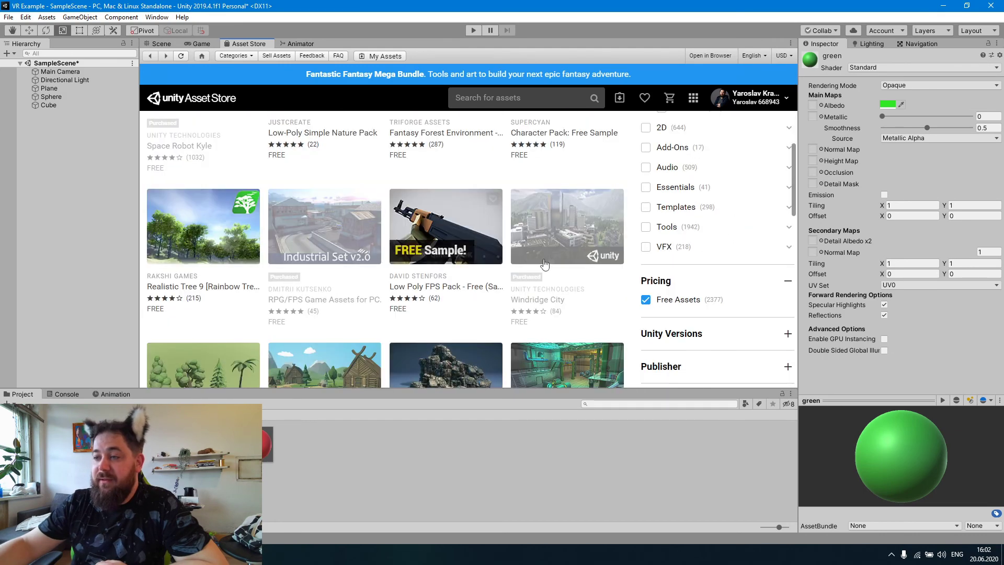
scroll(212, 324, down, 3)
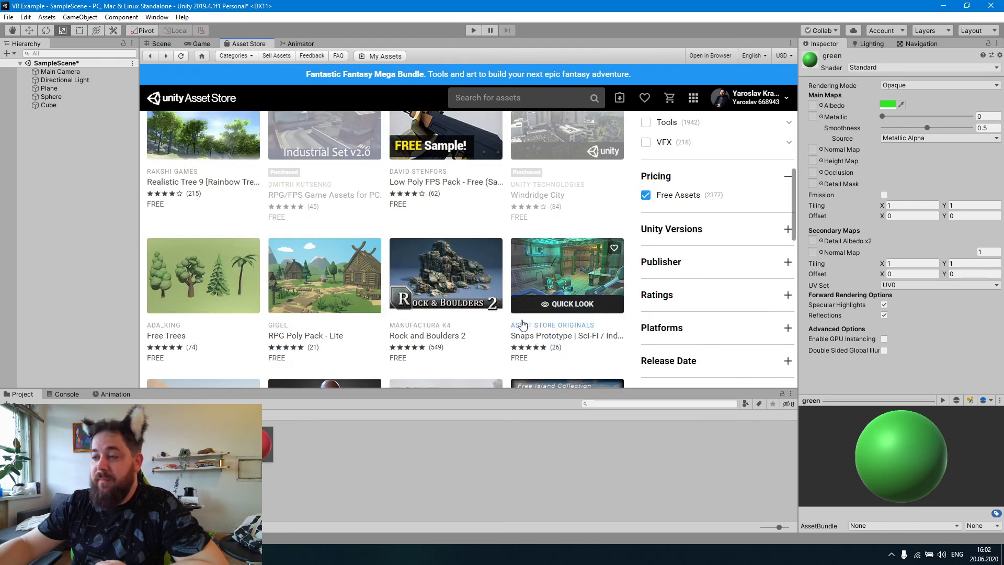
scroll(513, 322, up, 10)
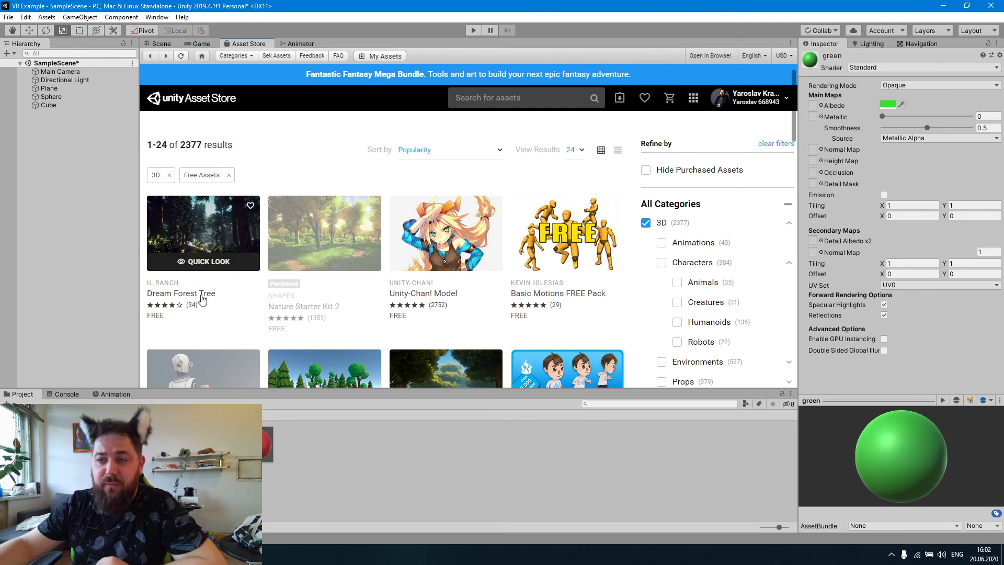
click(206, 268)
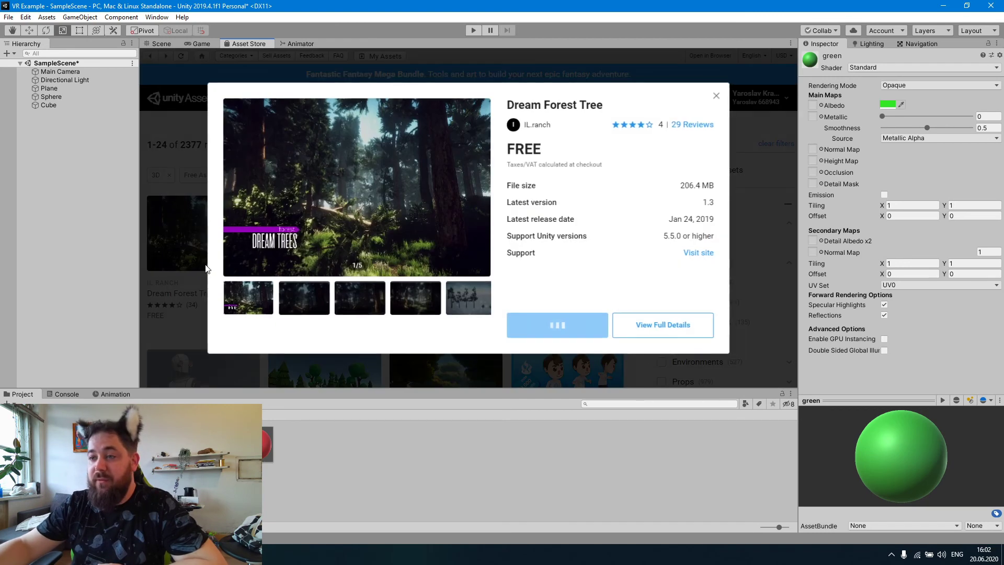
click(353, 303)
click(413, 295)
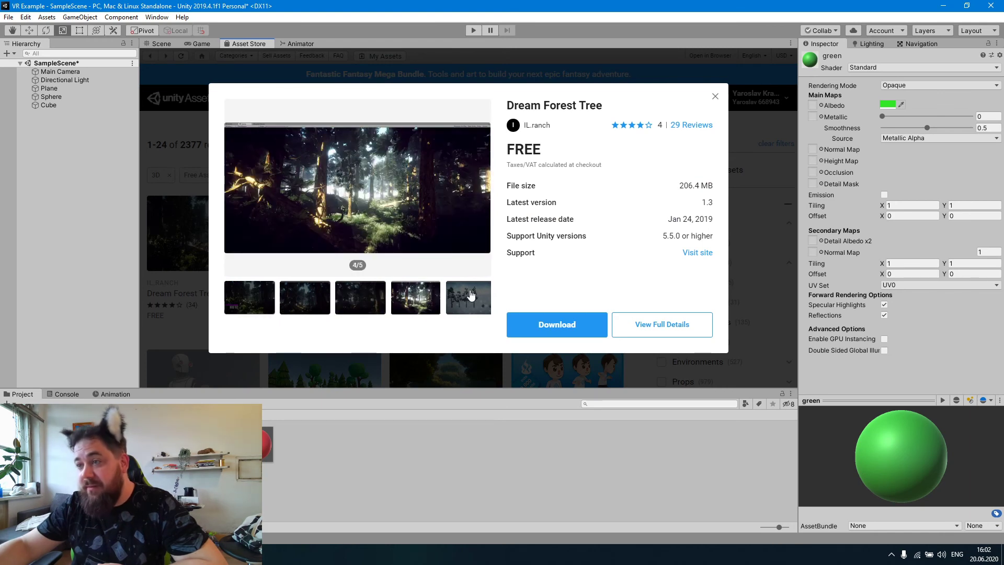
click(470, 295)
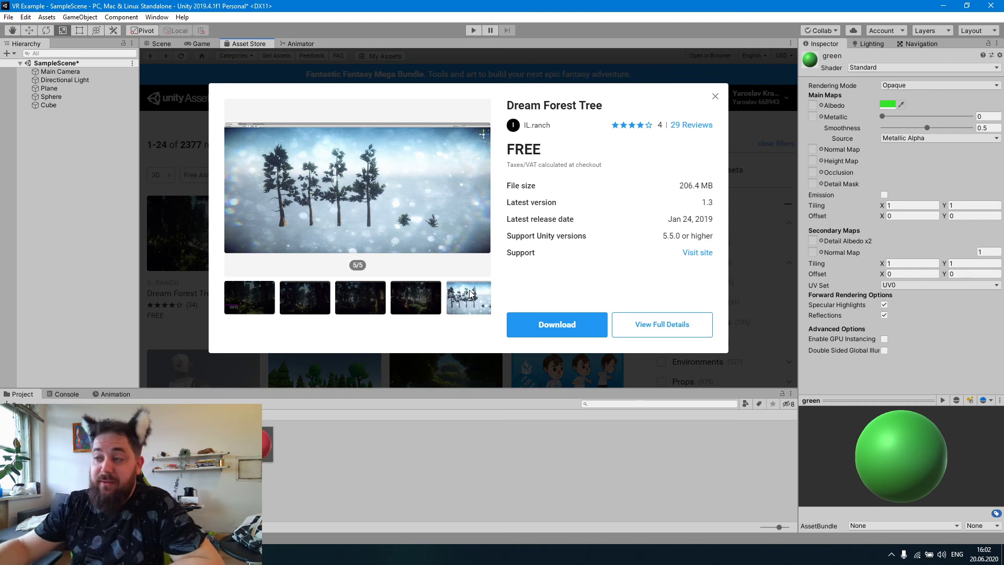
Download and import the whole Dream Forest Tree package, accepting the automatic API upgrade and ignoring its recommended project settings
click(546, 324)
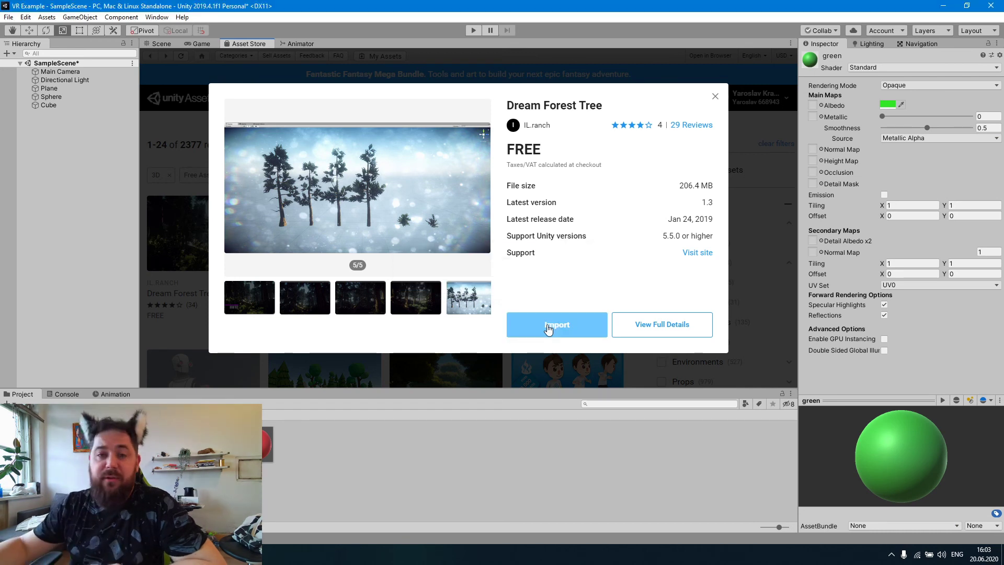
click(565, 328)
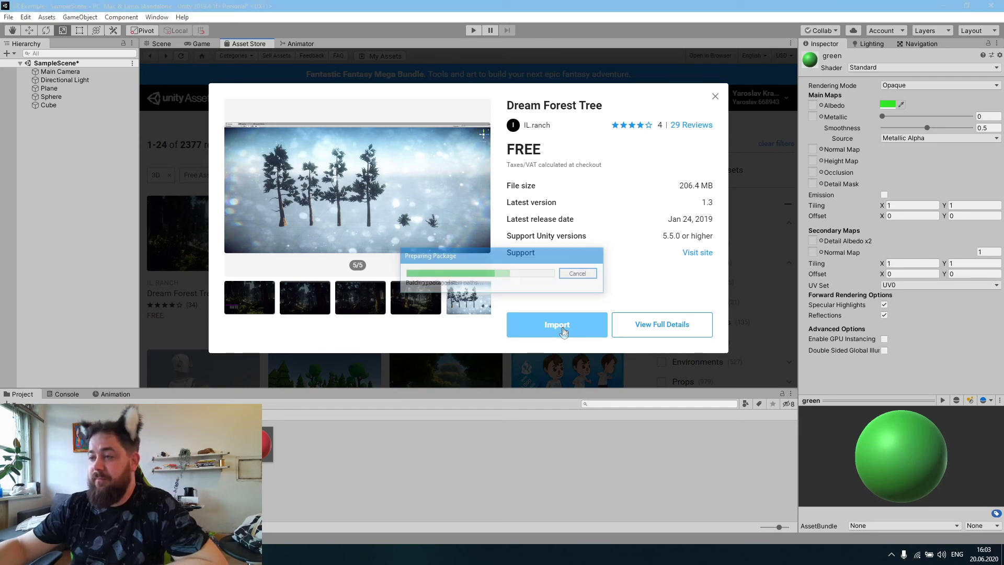
drag(773, 32, 380, 42)
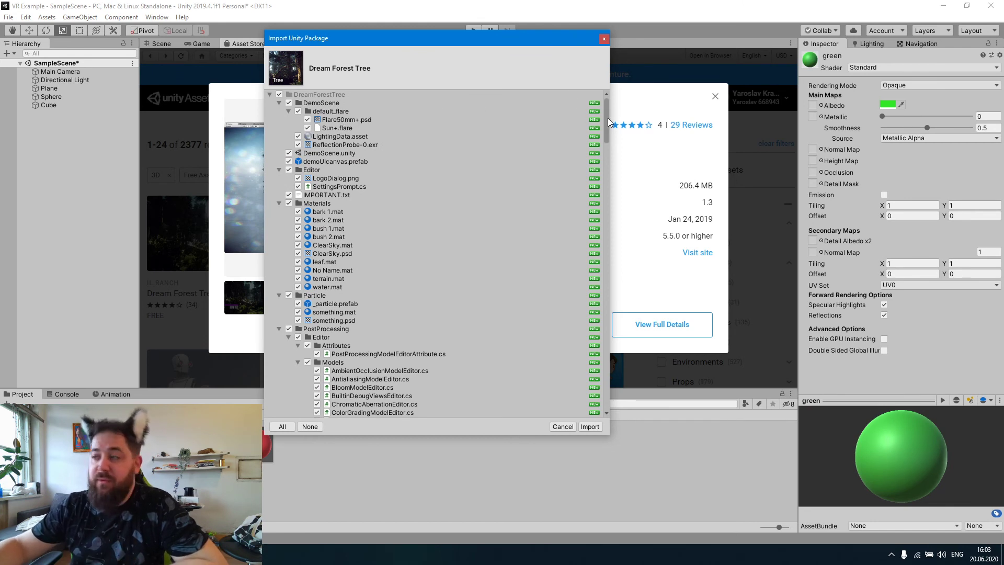
drag(607, 121, 596, 253)
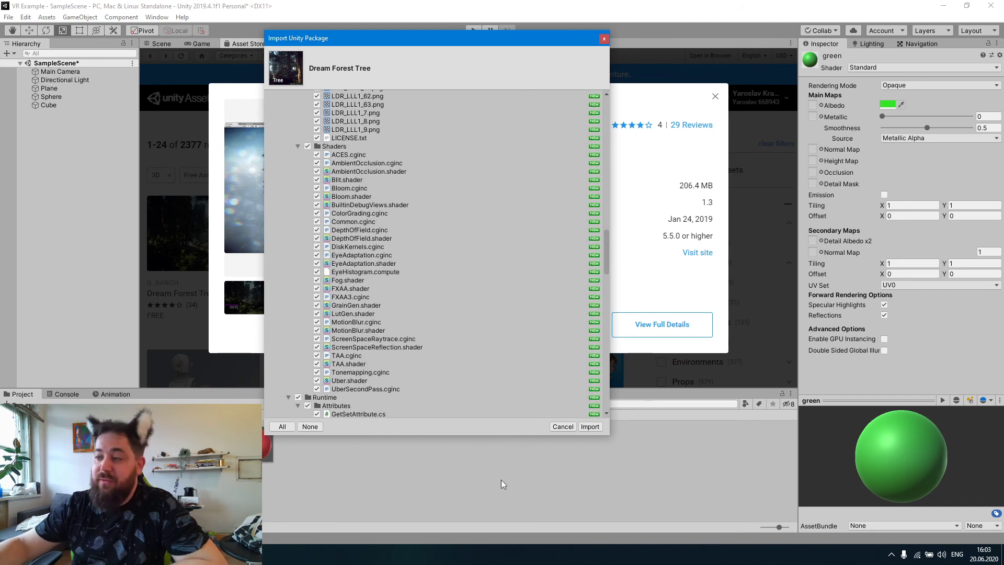
click(589, 427)
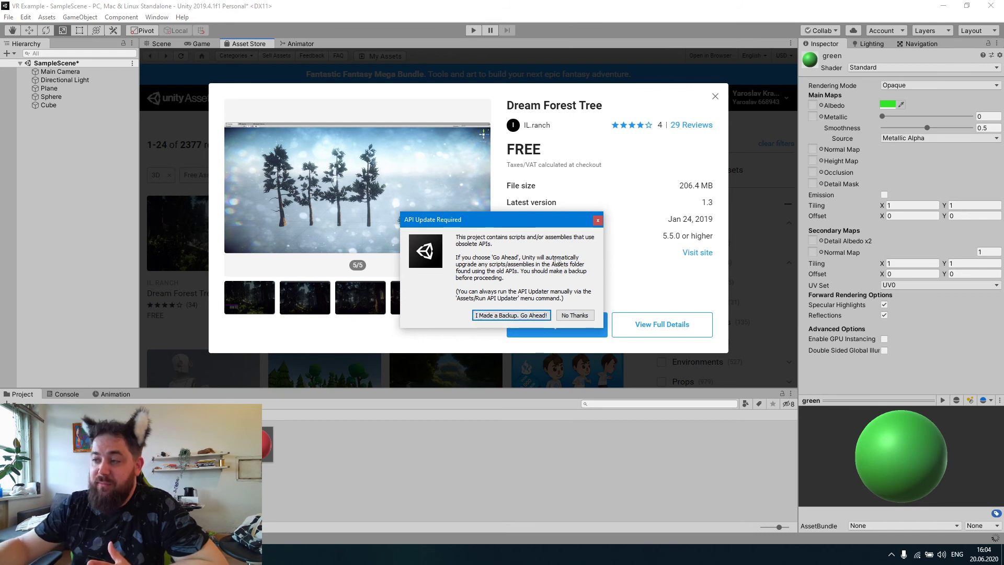
click(512, 315)
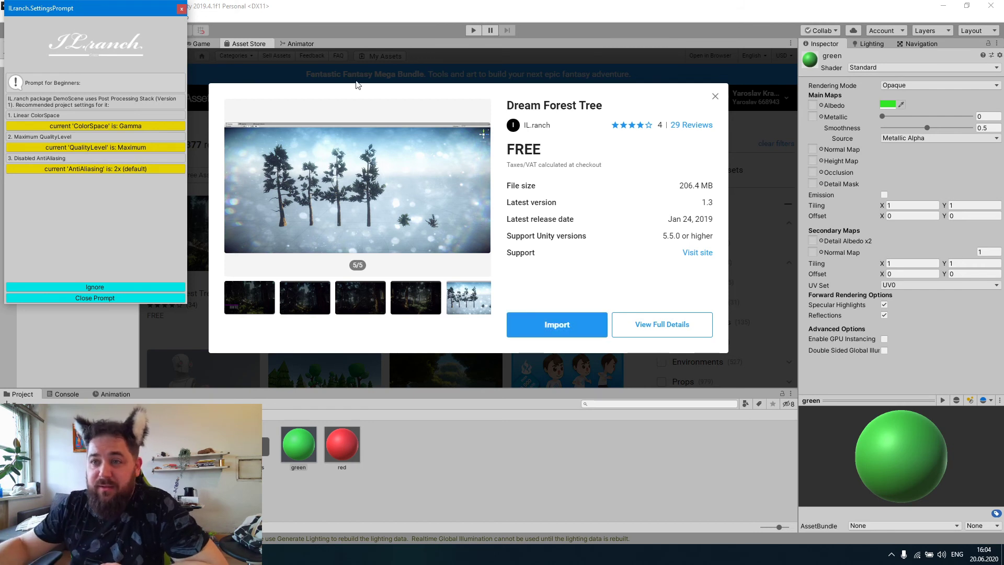
click(83, 287)
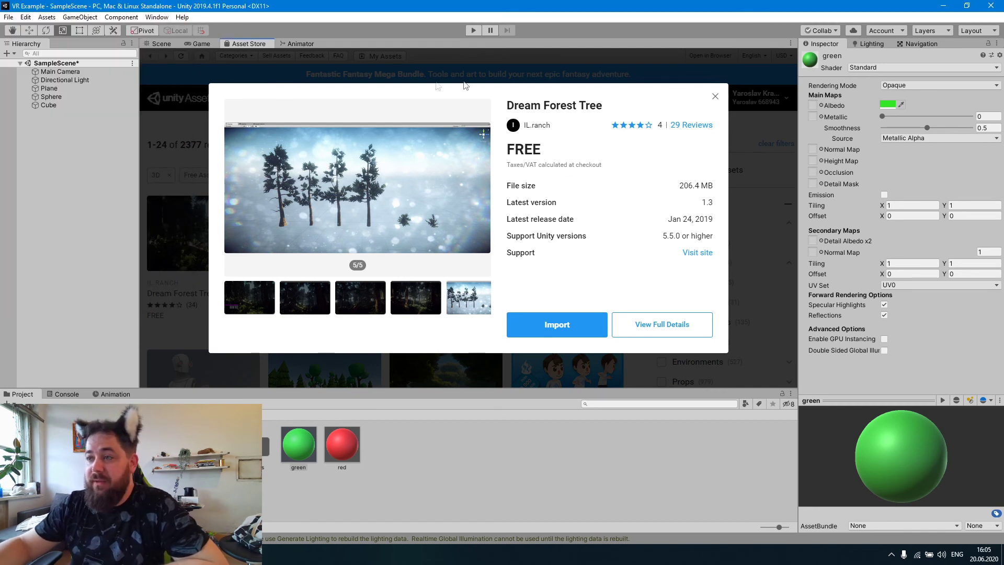
Return to the Scene view and open DemoScene from the imported Dream Forest Tree package
click(158, 44)
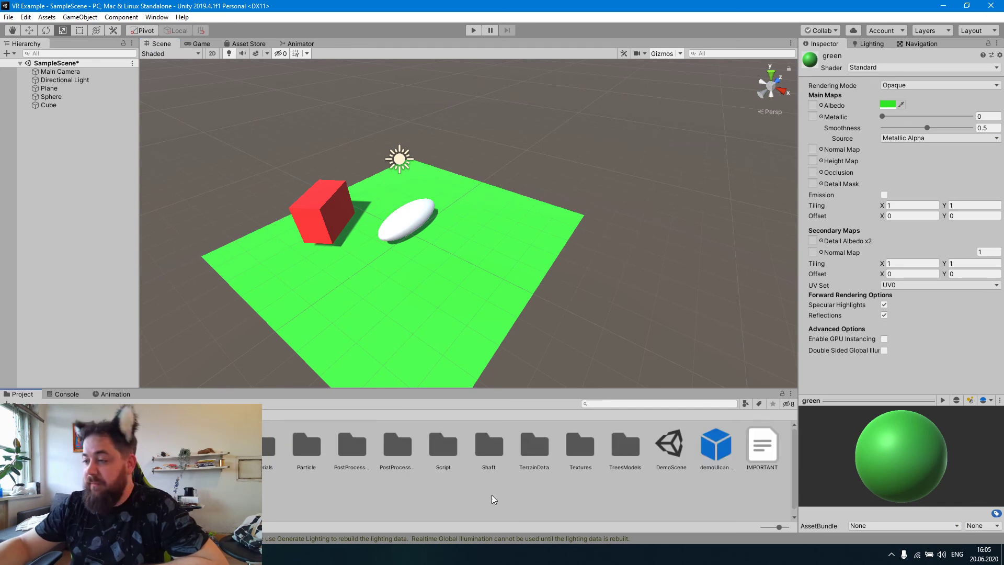
double_click(670, 466)
click(544, 305)
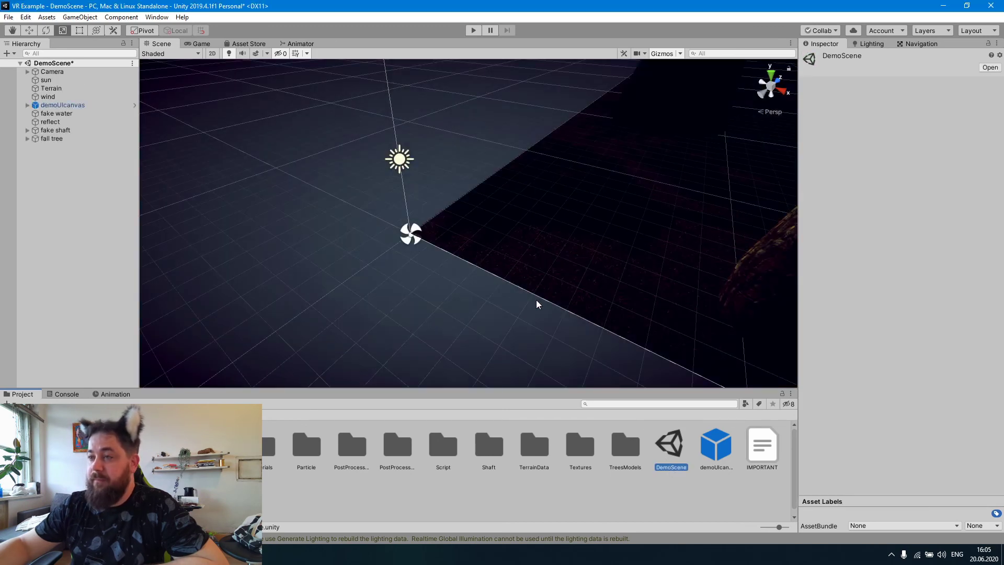
Look around the demo scene's forest terrain and trees from several viewpoints
right_drag(536, 300, 710, 207)
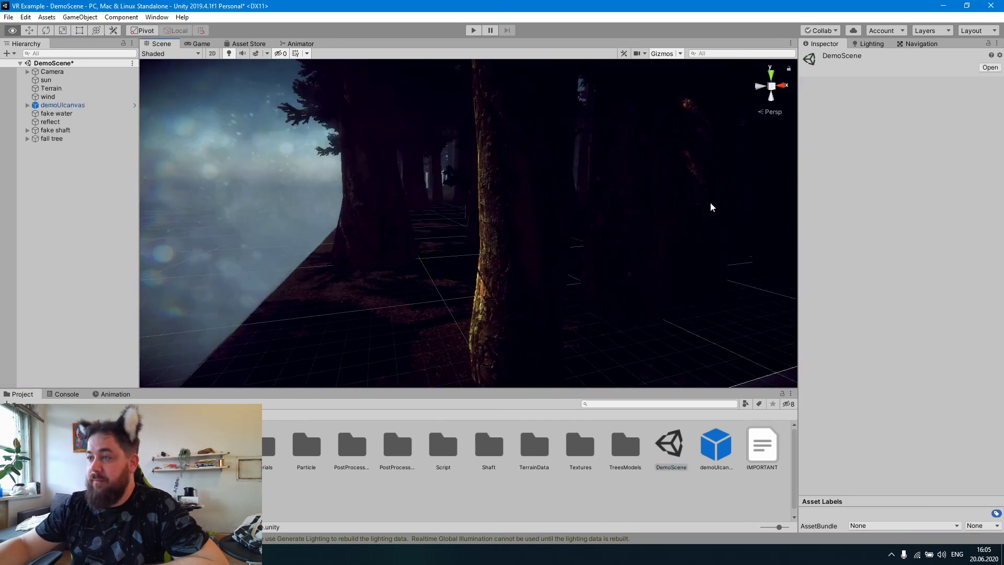
right_drag(622, 197, 272, 120)
scroll(319, 312, up, 2)
scroll(483, 216, down, 5)
scroll(485, 212, up, 5)
scroll(468, 235, up, 2)
scroll(422, 213, up, 1)
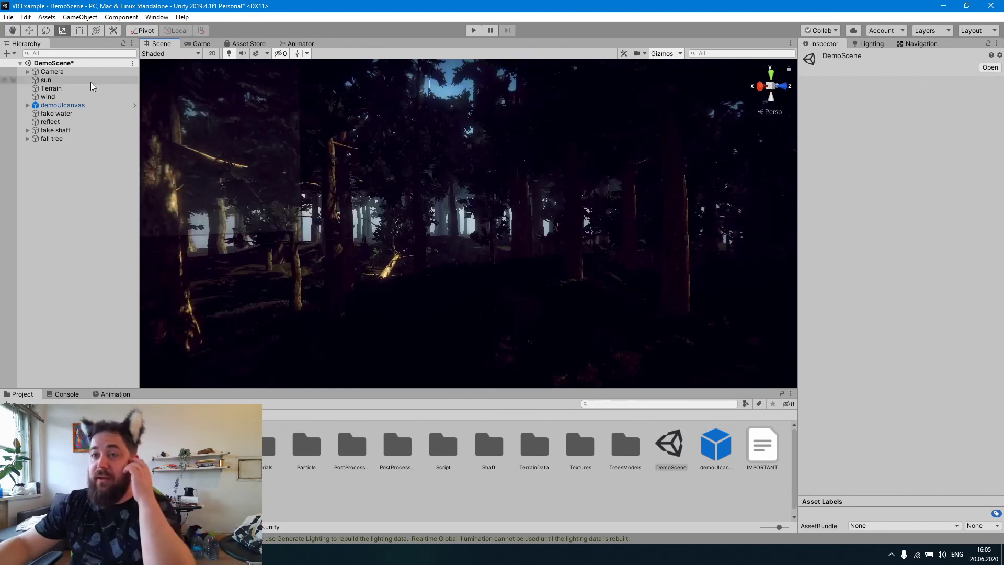
Enable Auto Generate in the demo scene's lighting settings
click(870, 44)
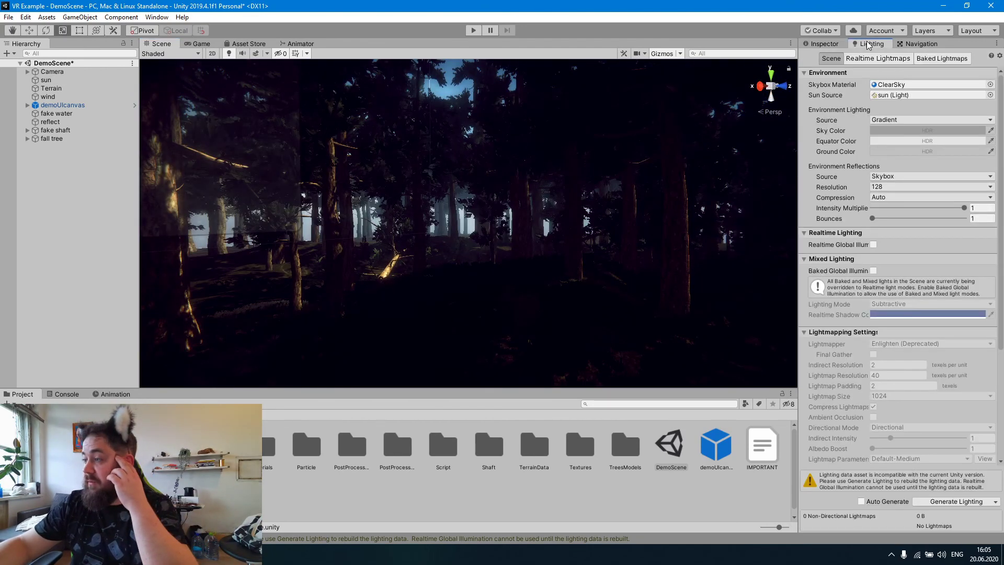
click(860, 501)
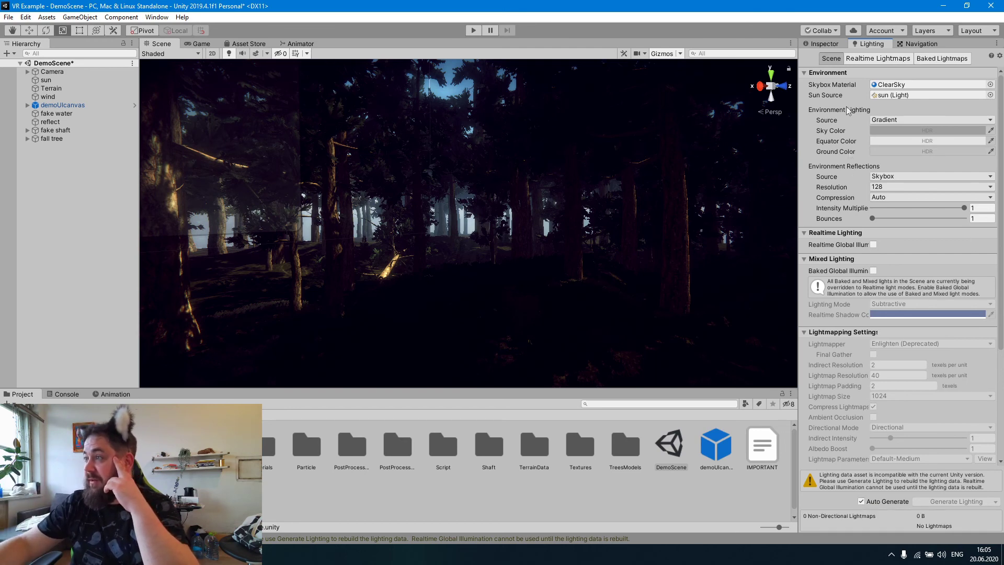
Inspect the forest's lighting, run the demo scene in Play mode to check it, and stop playback
right_drag(582, 216, 447, 239)
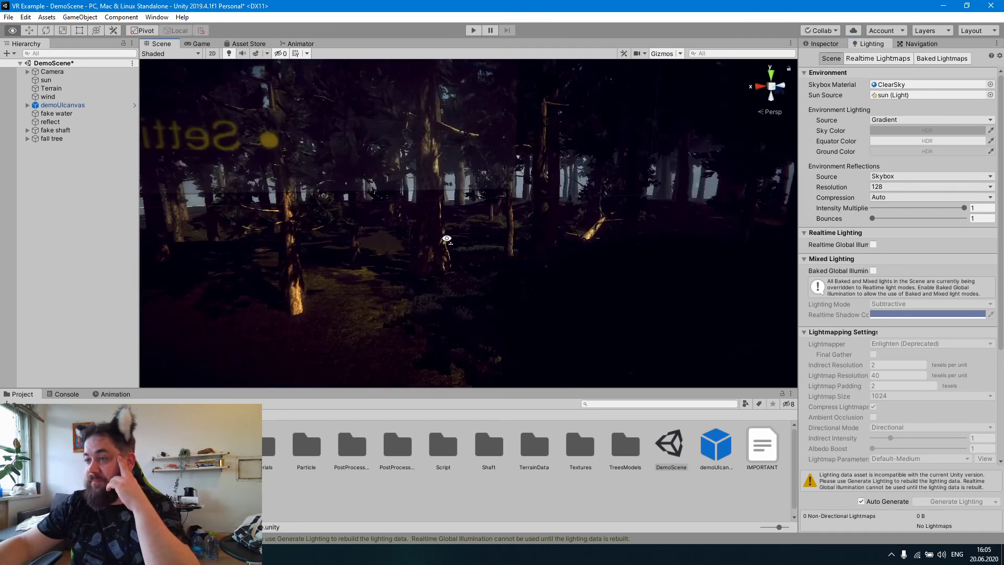
right_drag(470, 157, 462, 41)
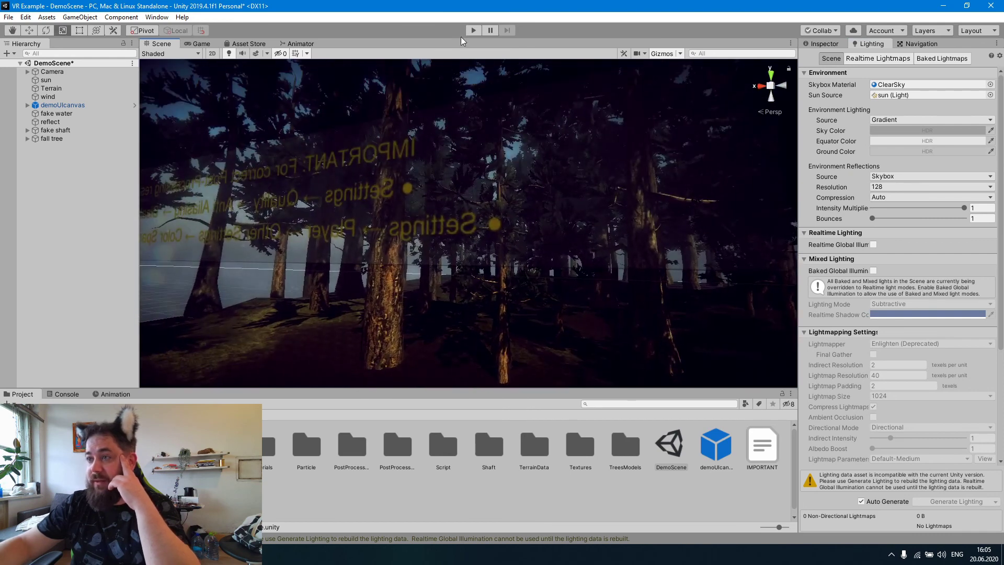
click(473, 31)
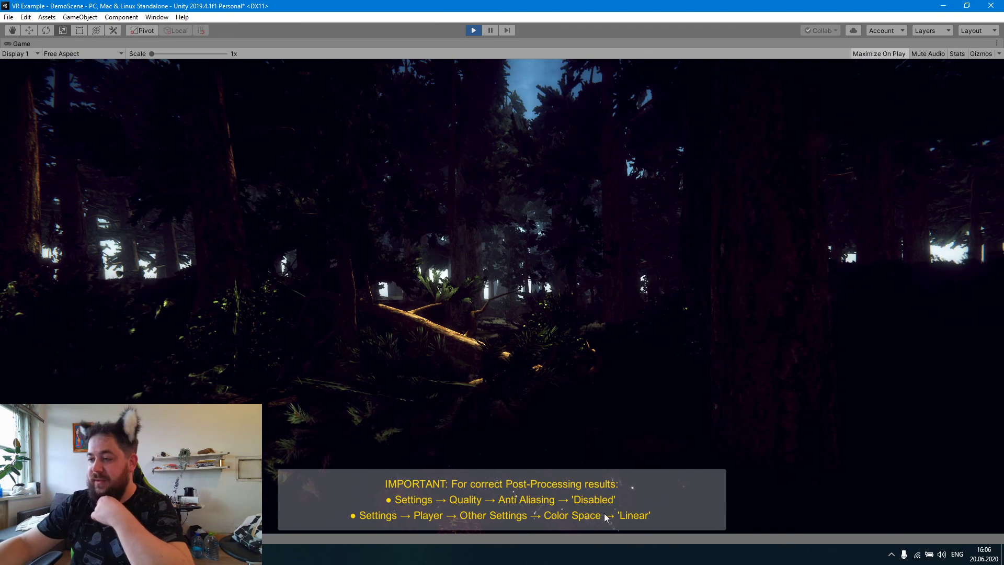
click(473, 30)
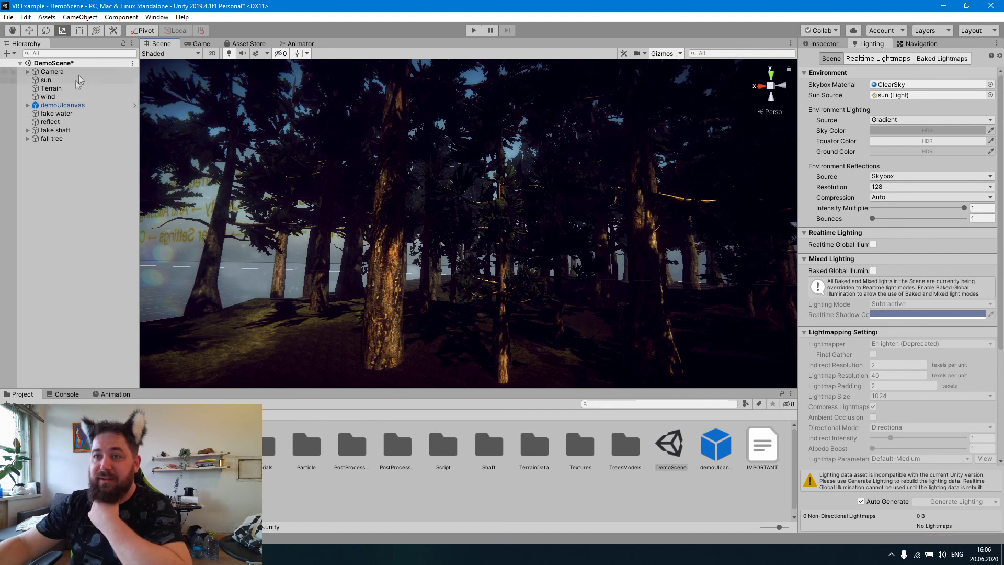
Delete the _particle object nested under Camera in the demo scene
click(27, 72)
double_click(49, 80)
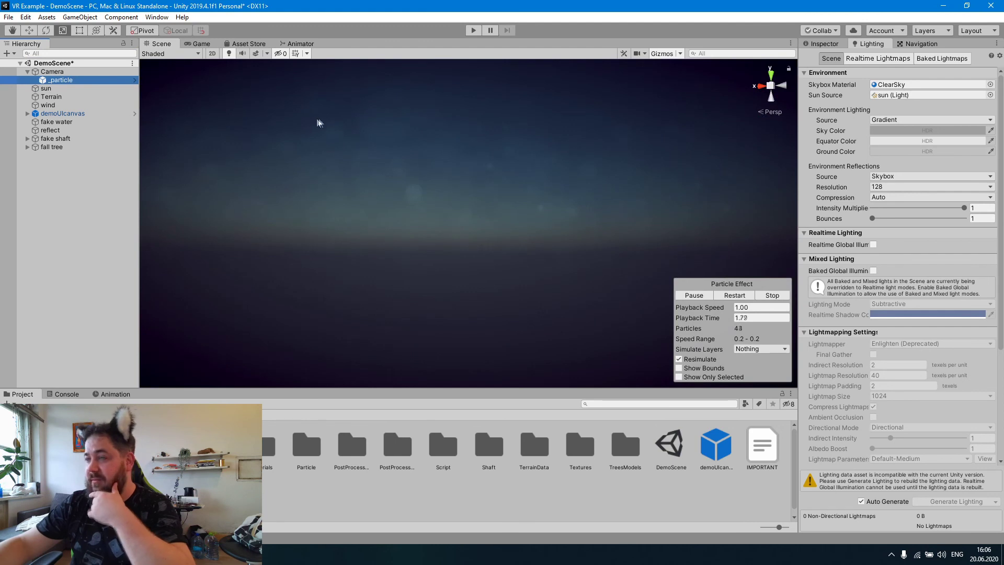
key(Delete)
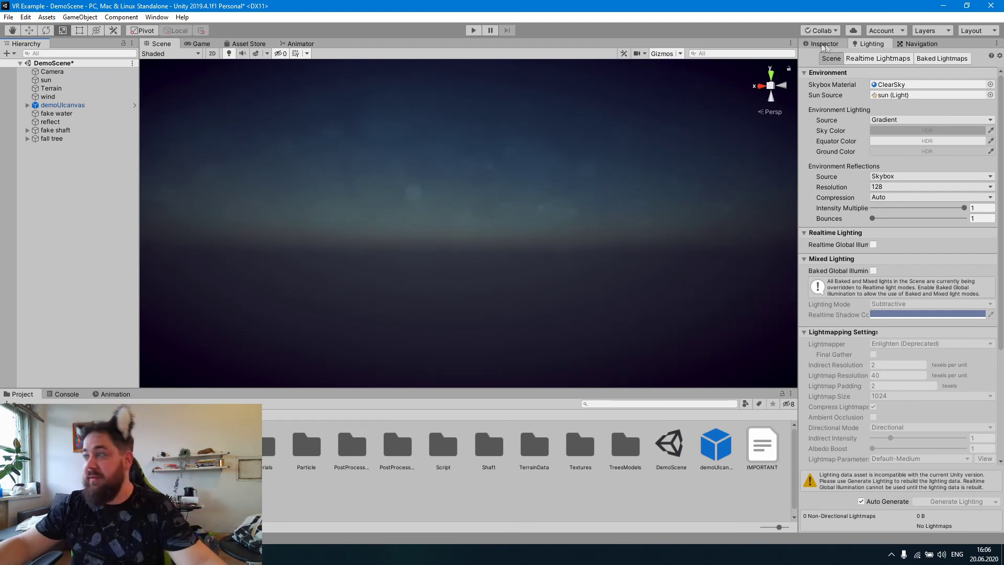
Delete the demoUIcanvas object from the demo scene
click(822, 44)
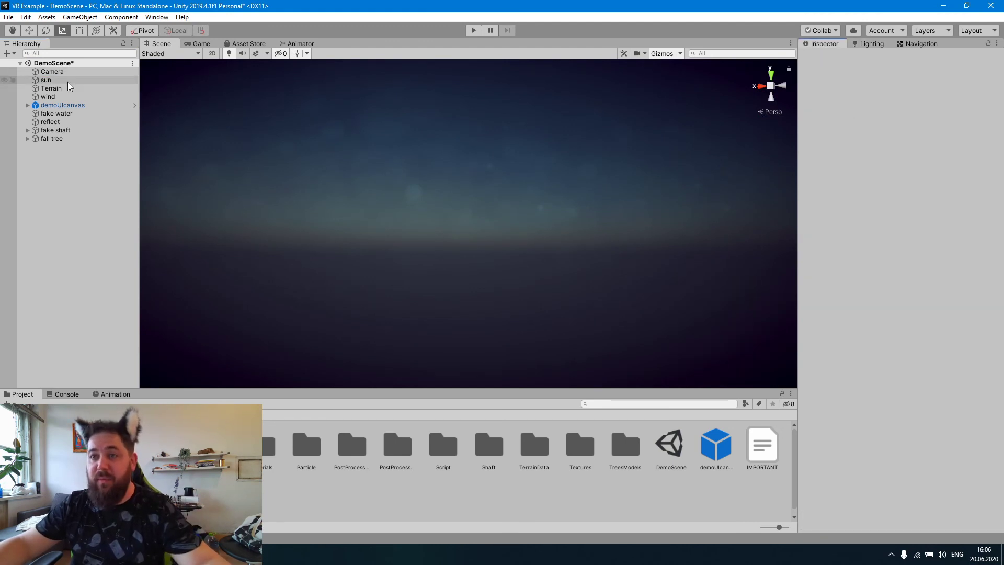
click(61, 104)
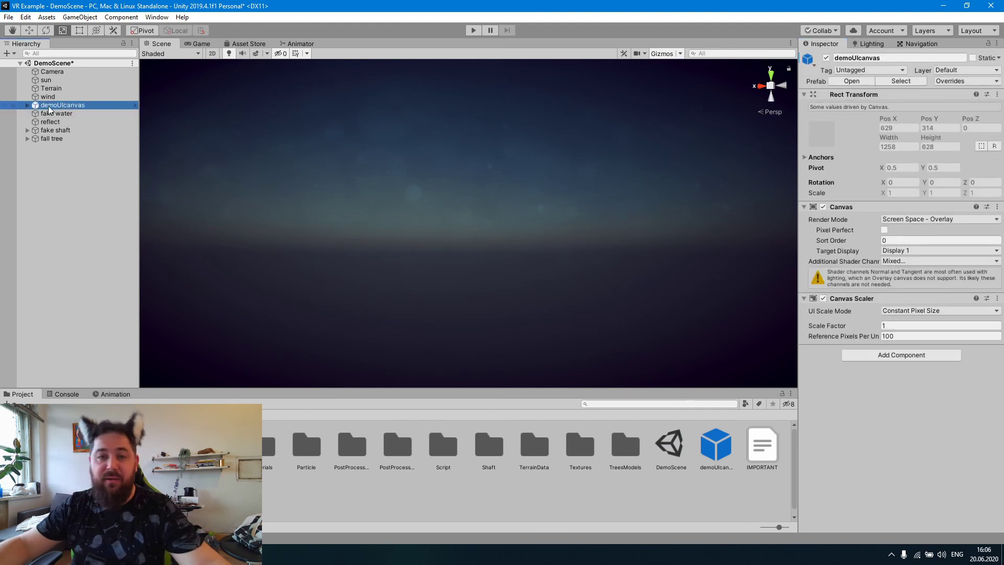
key(Delete)
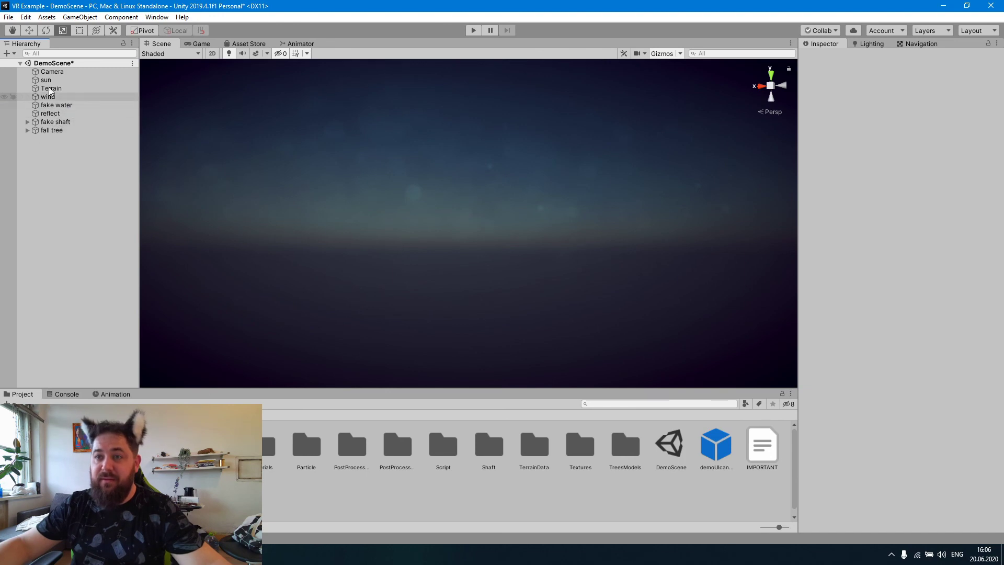
Frame the scene's Camera object and remove its Post-Processing Behaviour component
double_click(52, 72)
scroll(882, 461, down, 1)
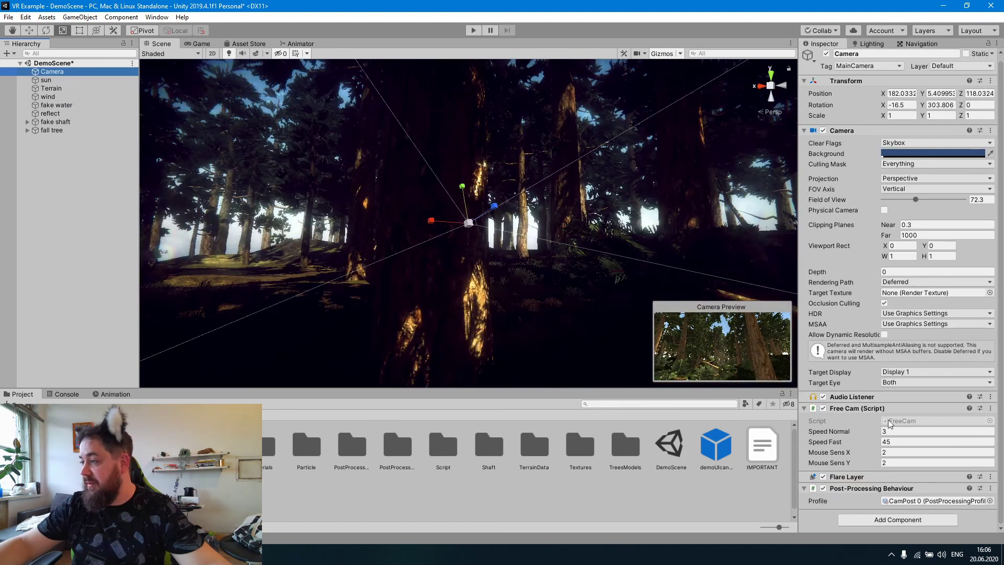
click(990, 488)
click(986, 400)
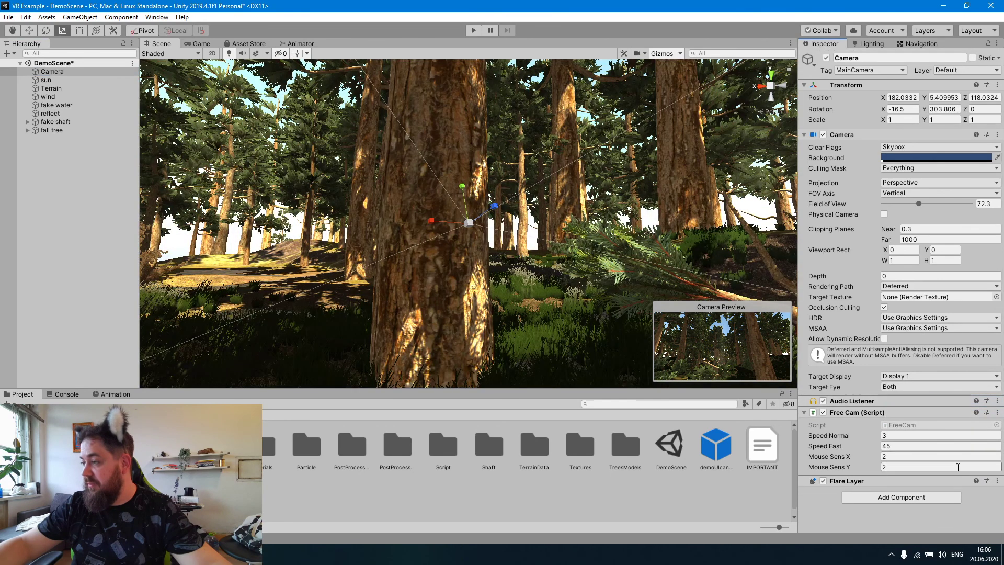
click(754, 312)
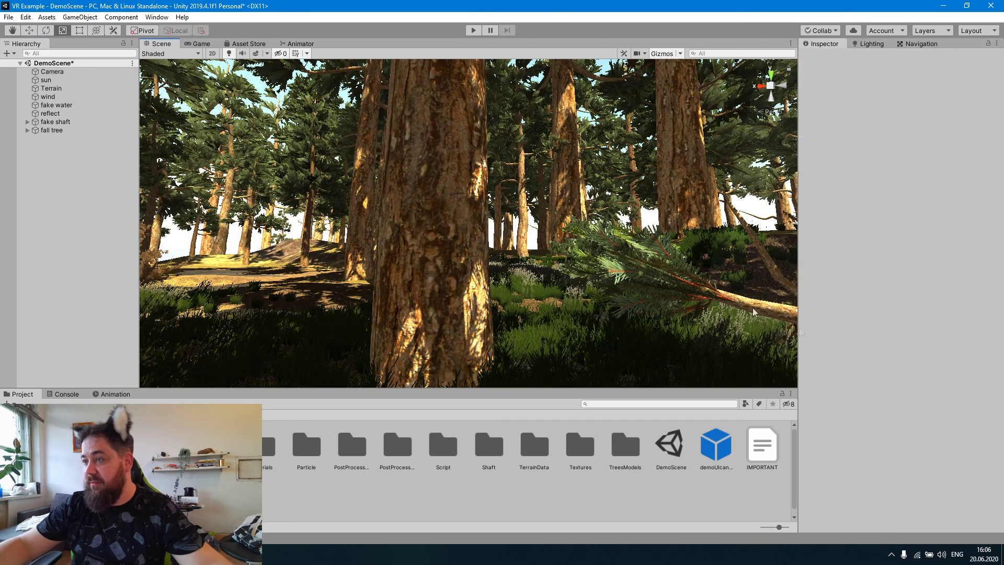
Check the scene's lighting settings, and remove the Flare Layer component from the Camera
click(871, 44)
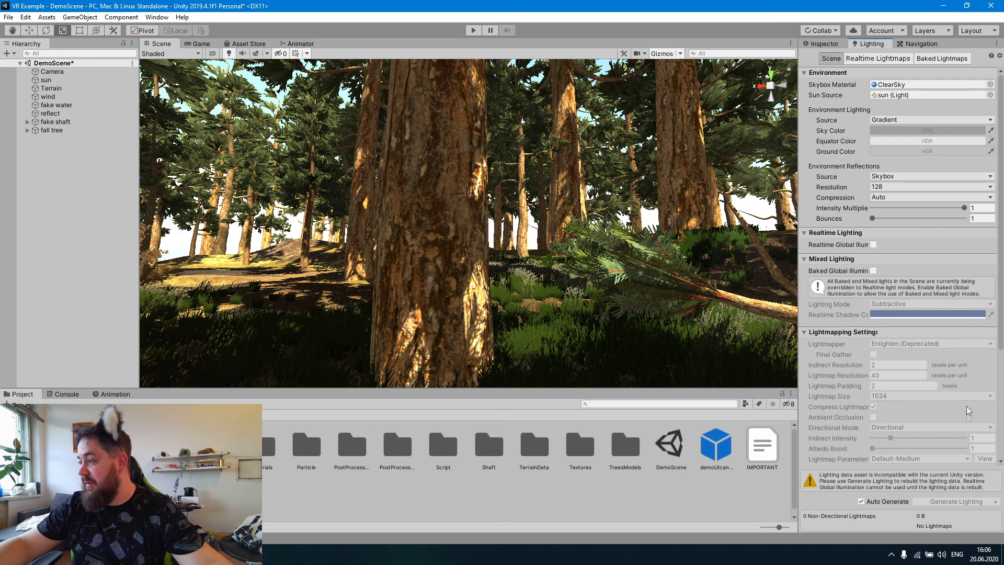
scroll(938, 418, down, 5)
click(831, 43)
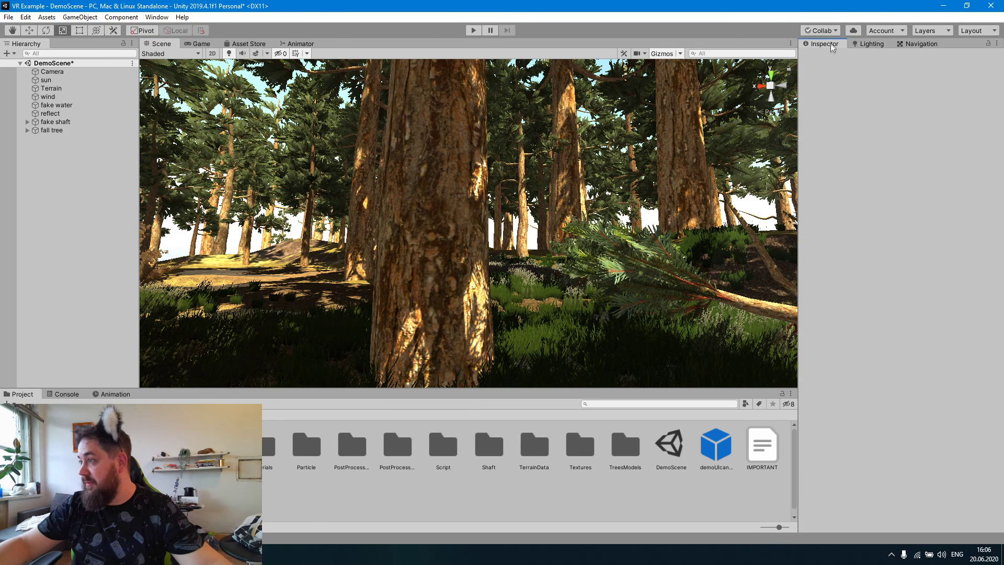
click(66, 71)
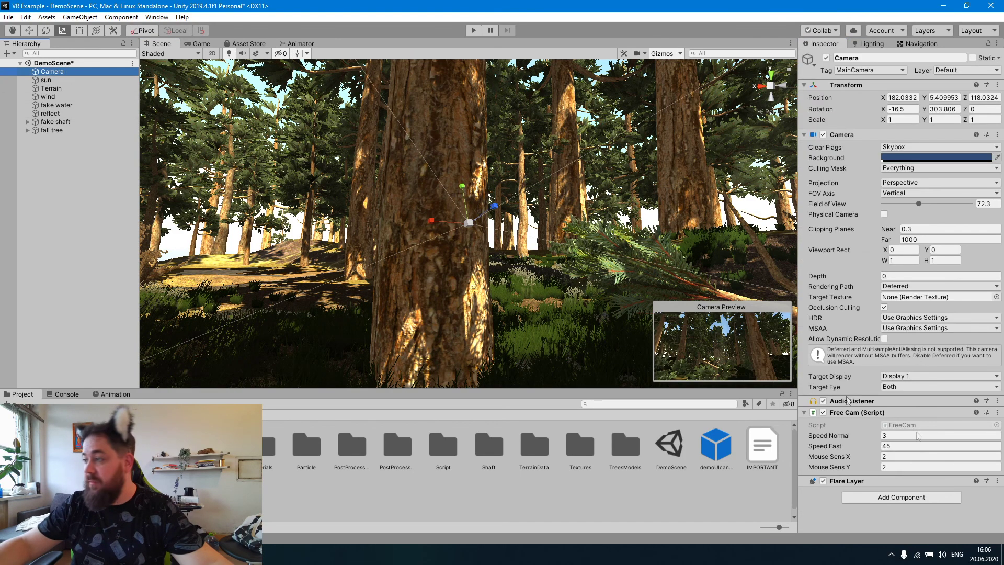
click(997, 481)
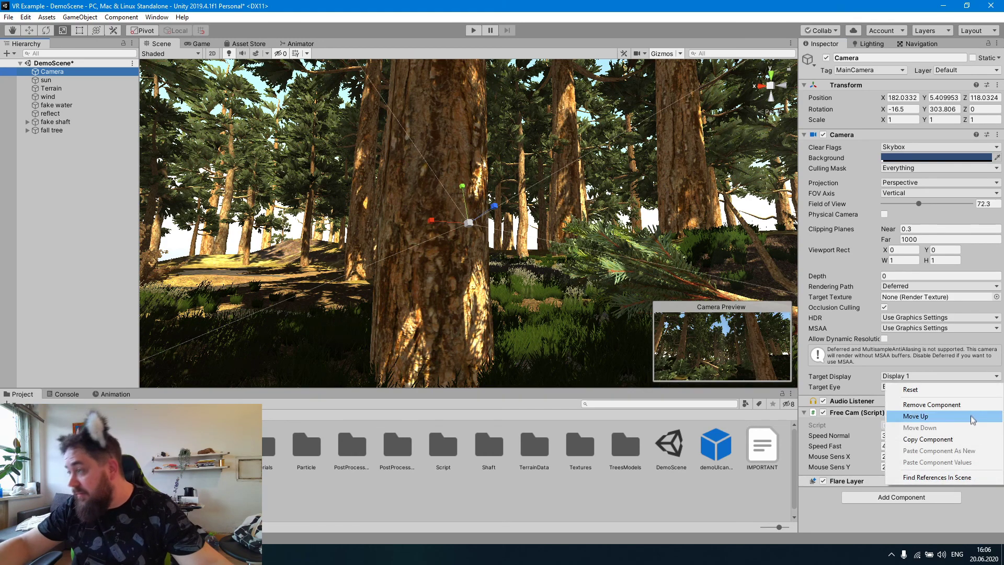
click(948, 404)
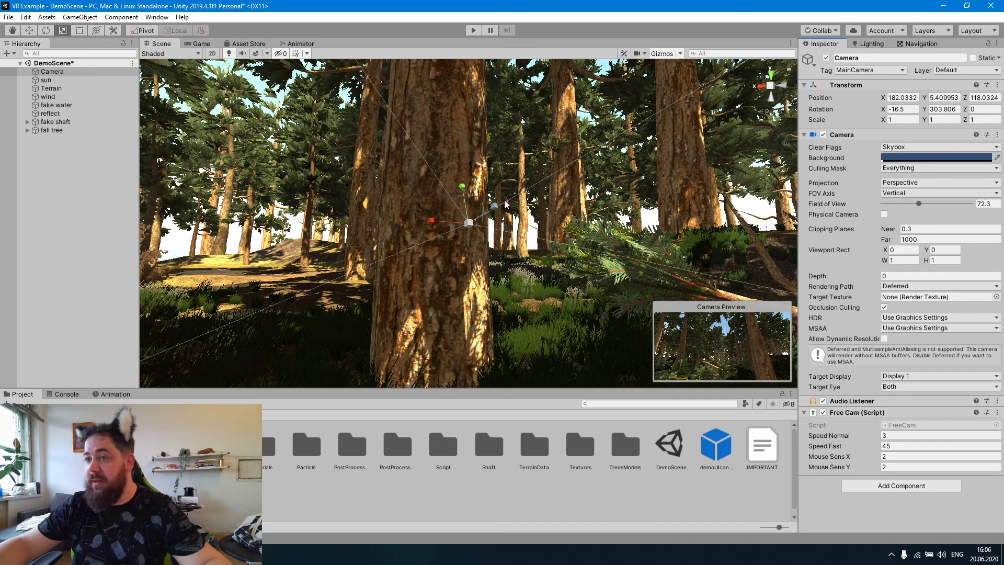
right_drag(506, 204, 546, 206)
right_drag(541, 246, 534, 258)
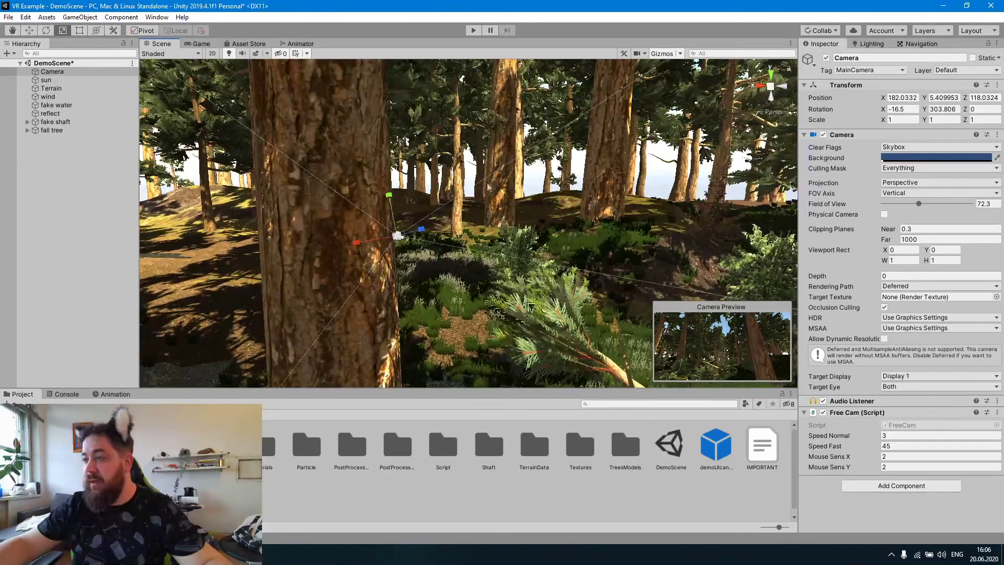
In the project's Player settings, set the rendering Color Space to Linear
click(9, 18)
mouse_move(25, 18)
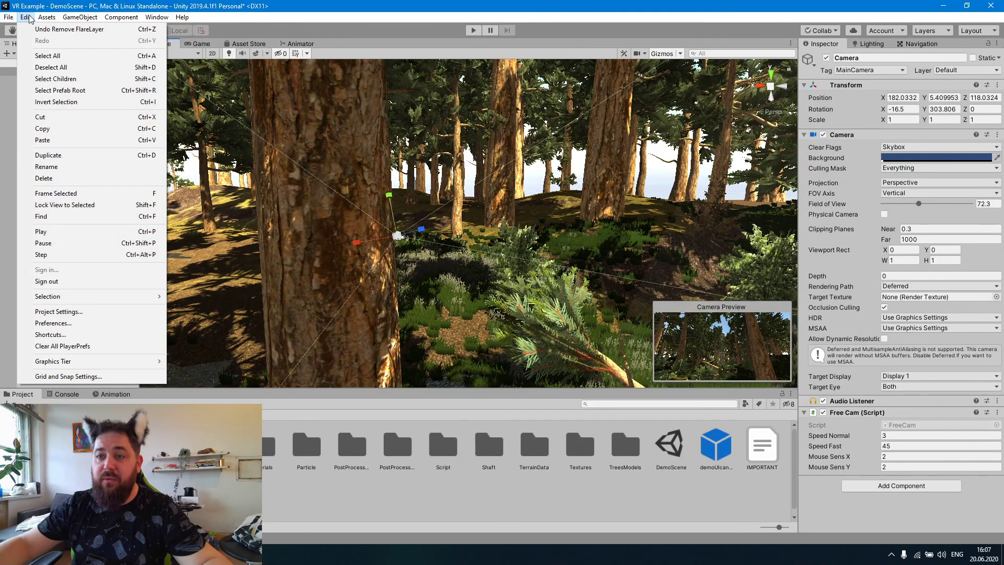
click(116, 315)
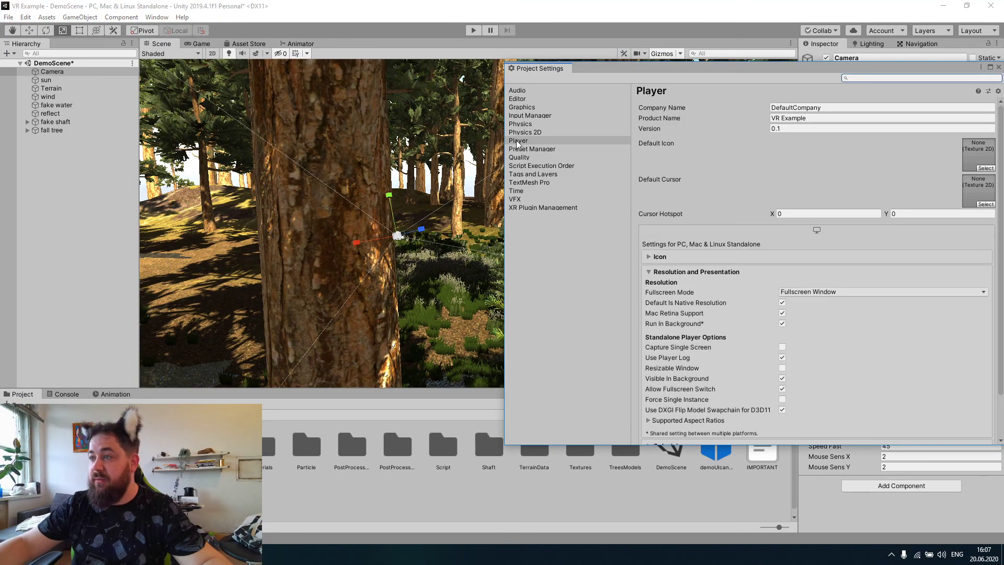
click(517, 141)
drag(752, 76, 564, 51)
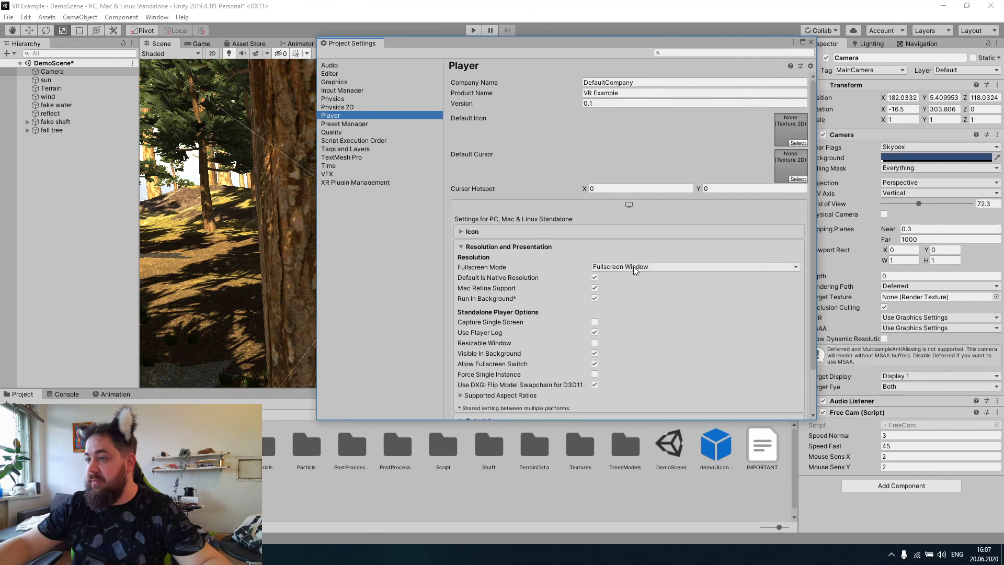
scroll(643, 259, down, 2)
click(515, 384)
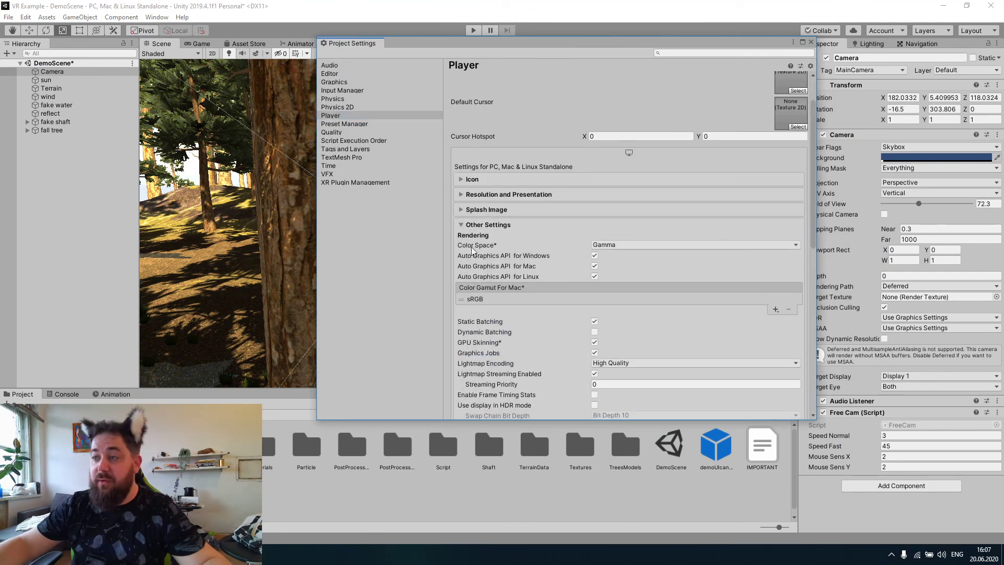
click(630, 245)
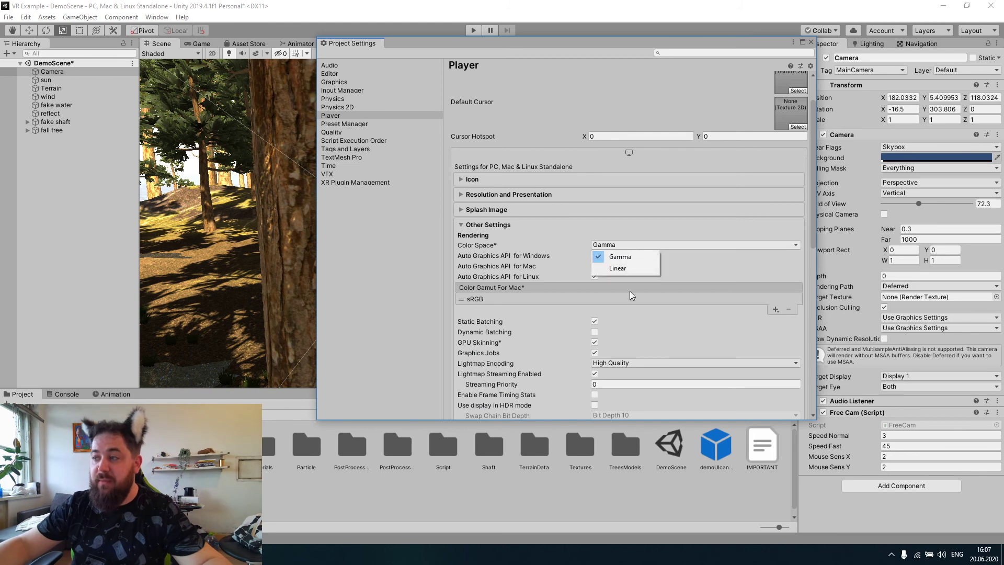
click(630, 273)
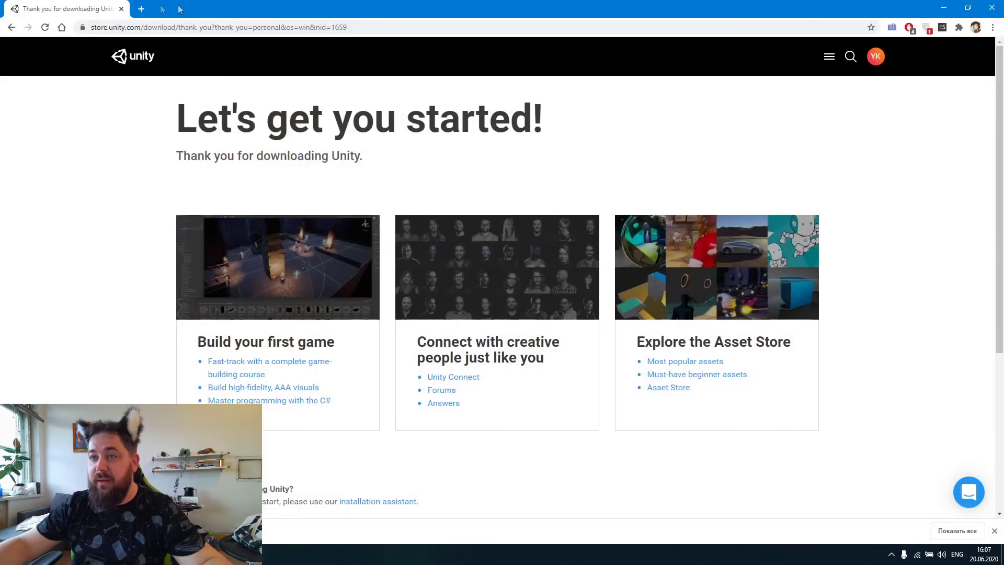
Search the web in the browser for "unity gamma linear" and read the Unity manual page on the linear or gamma workflow
click(141, 9)
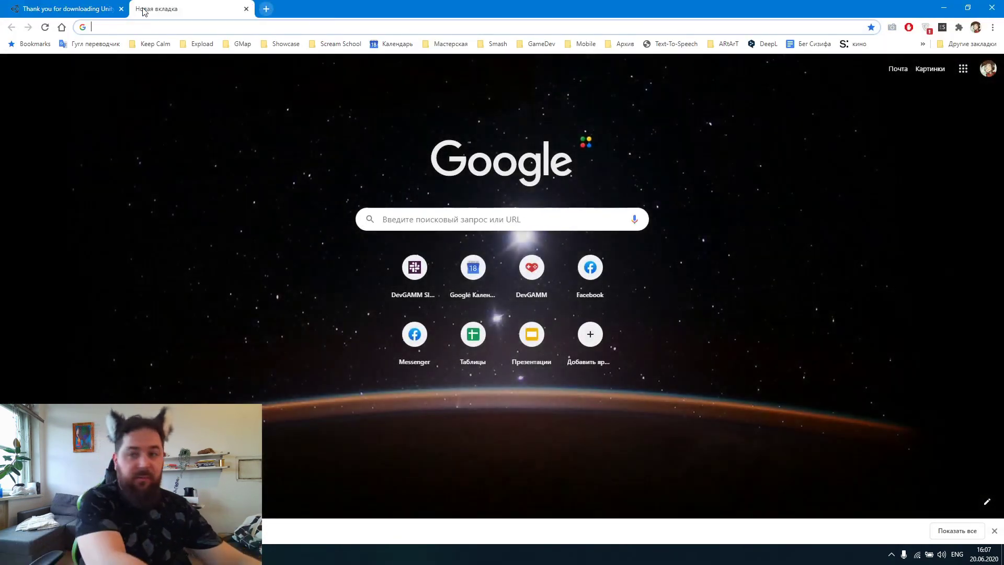
text(unity gamma)
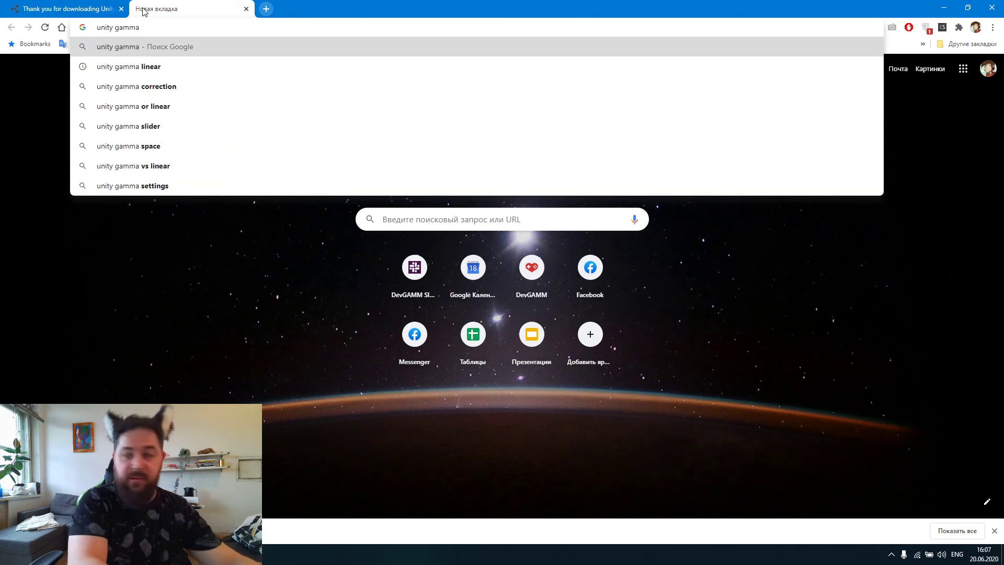
key(Down)
key(Return)
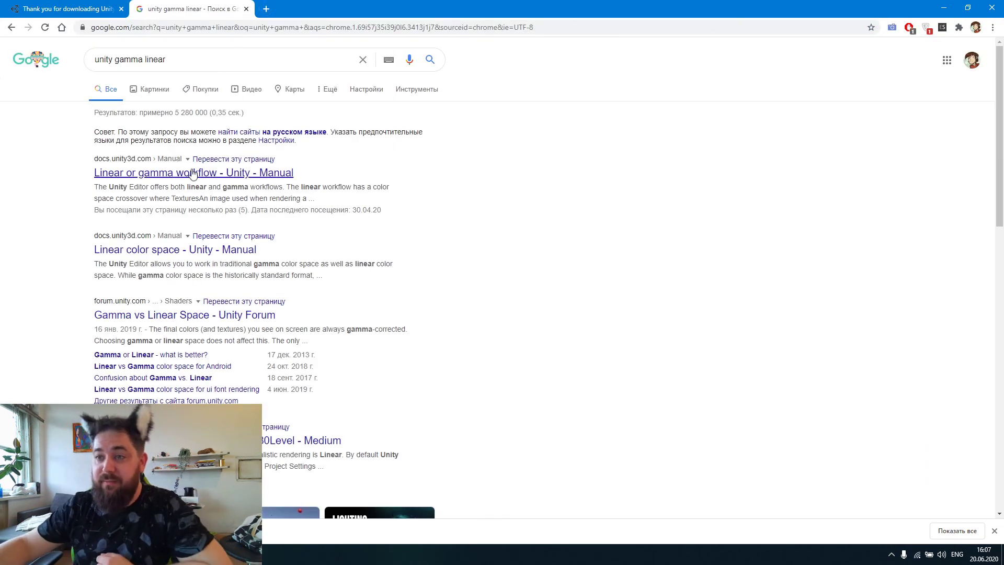
click(193, 172)
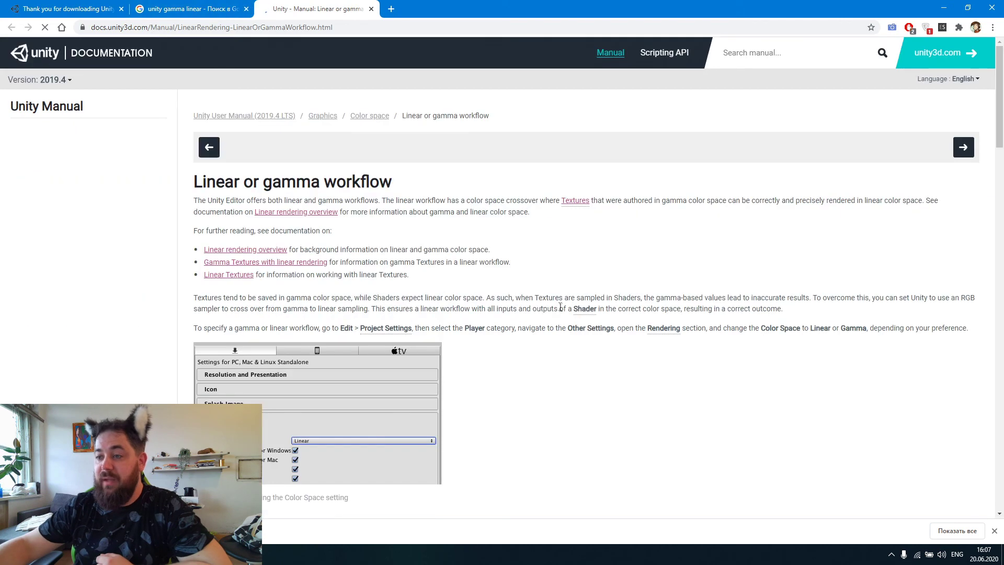
scroll(555, 302, down, 5)
scroll(554, 301, down, 5)
scroll(553, 298, up, 3)
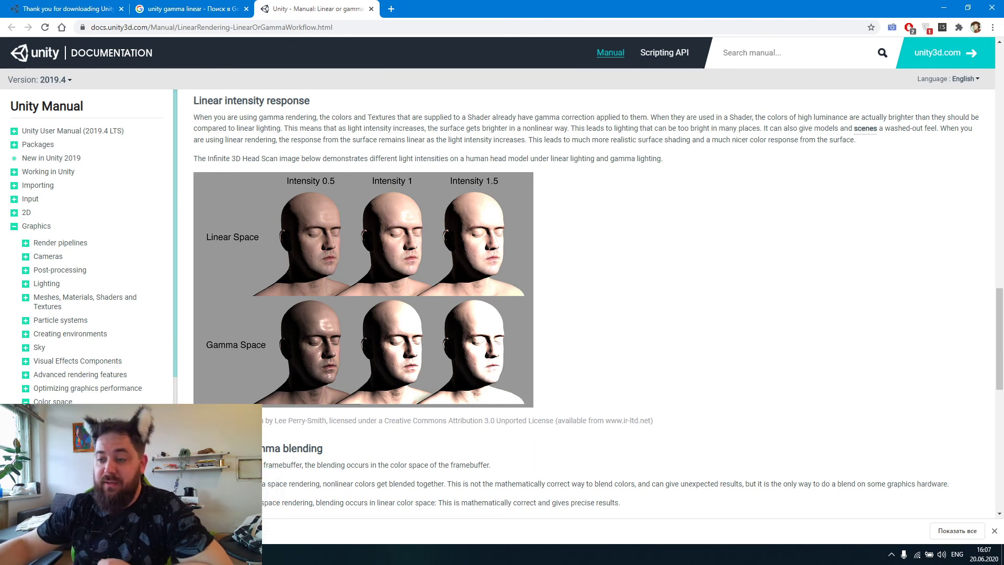
key(alt+Tab)
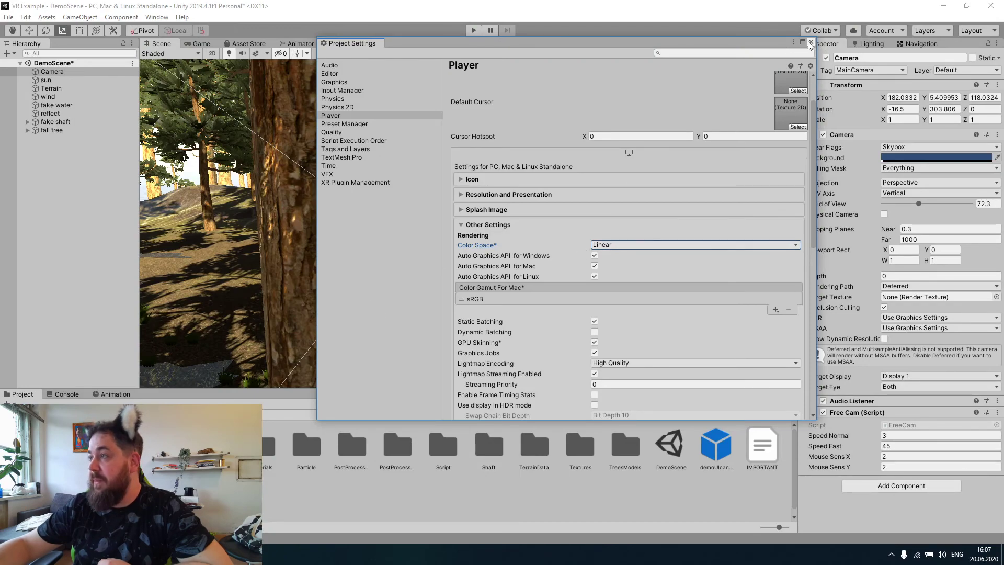
Close the project settings and delete the fake water plane from the demo scene
click(810, 44)
right_drag(656, 194, 824, 158)
click(68, 105)
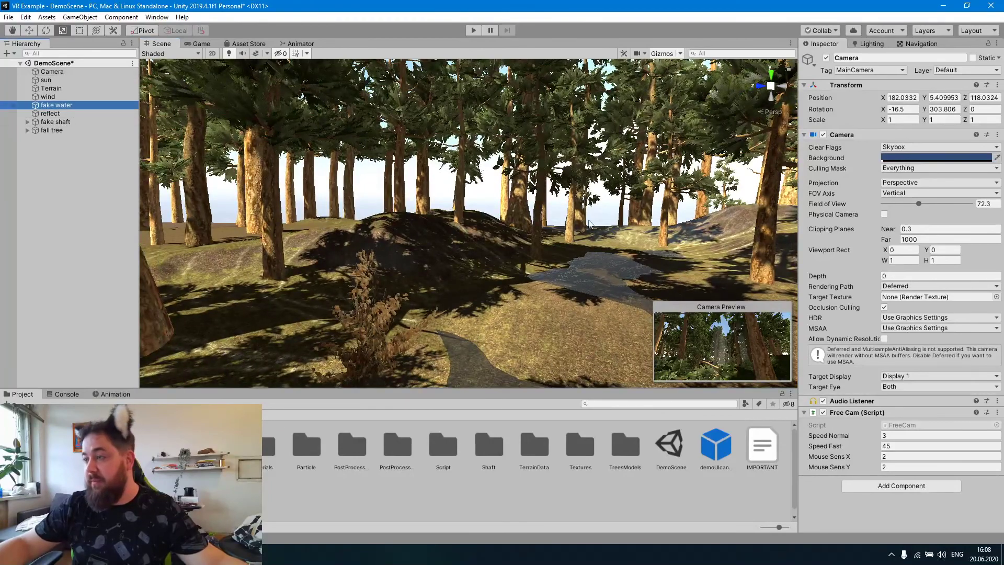
key(f)
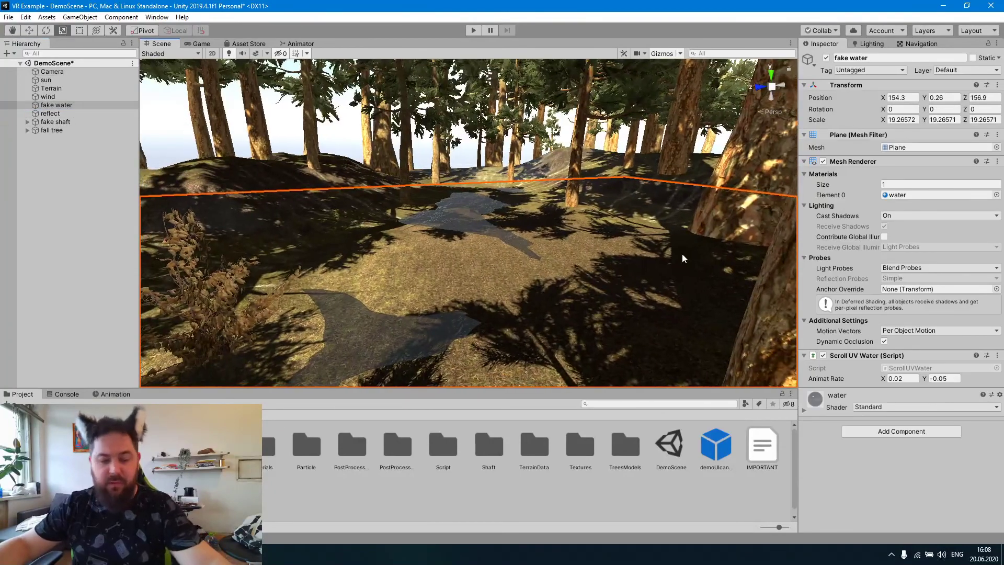
key(Delete)
Delete the fake shaft object from the demo scene
right_drag(679, 253, 120, 266)
click(57, 114)
right_drag(518, 313, 633, 319)
key(Delete)
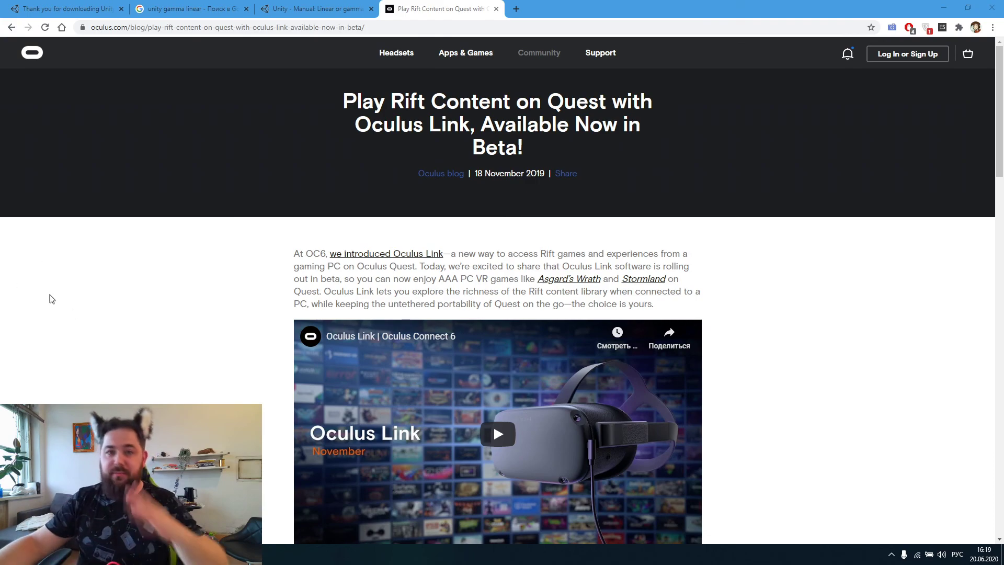
From the Oculus Link blog page in the browser, go to the Rift setup page and download the installer as OculusSetup (1)
scroll(431, 285, down, 4)
scroll(432, 285, down, 5)
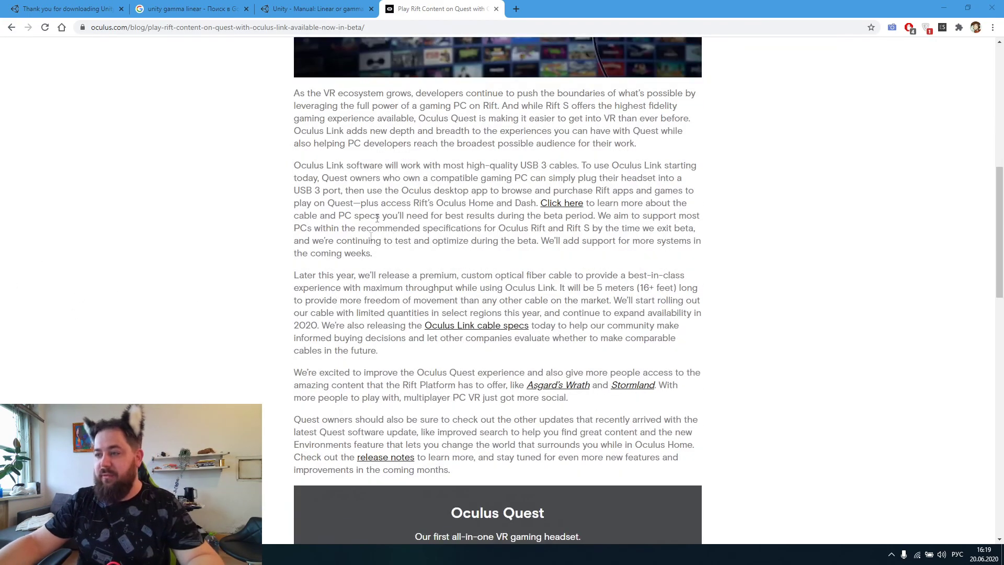
scroll(553, 265, down, 6)
scroll(554, 265, down, 15)
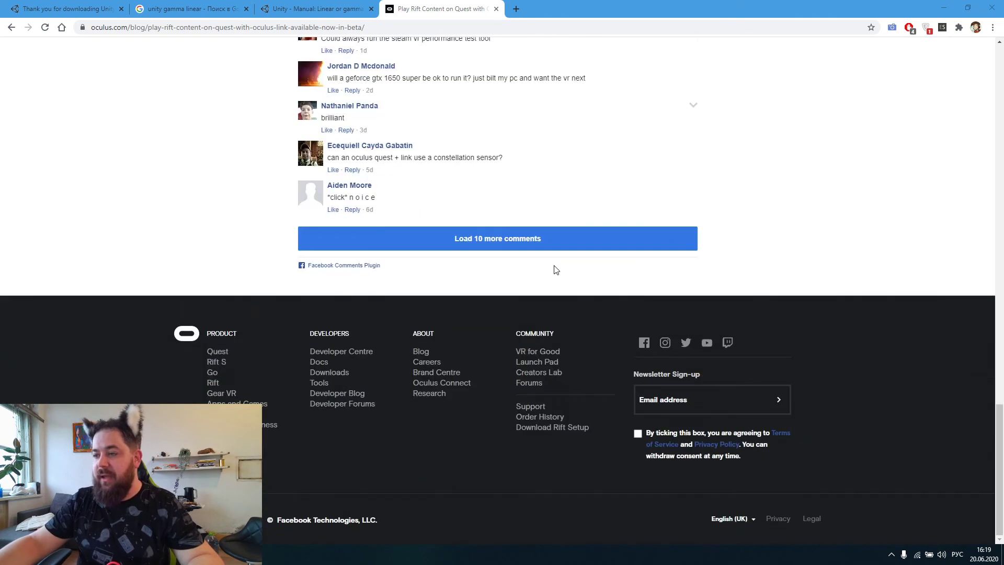
click(546, 428)
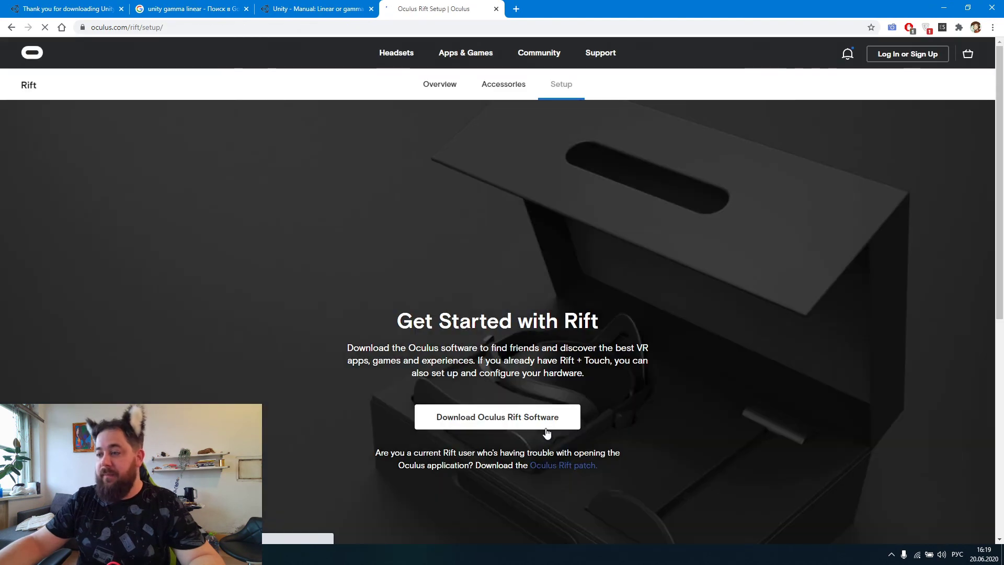
click(516, 425)
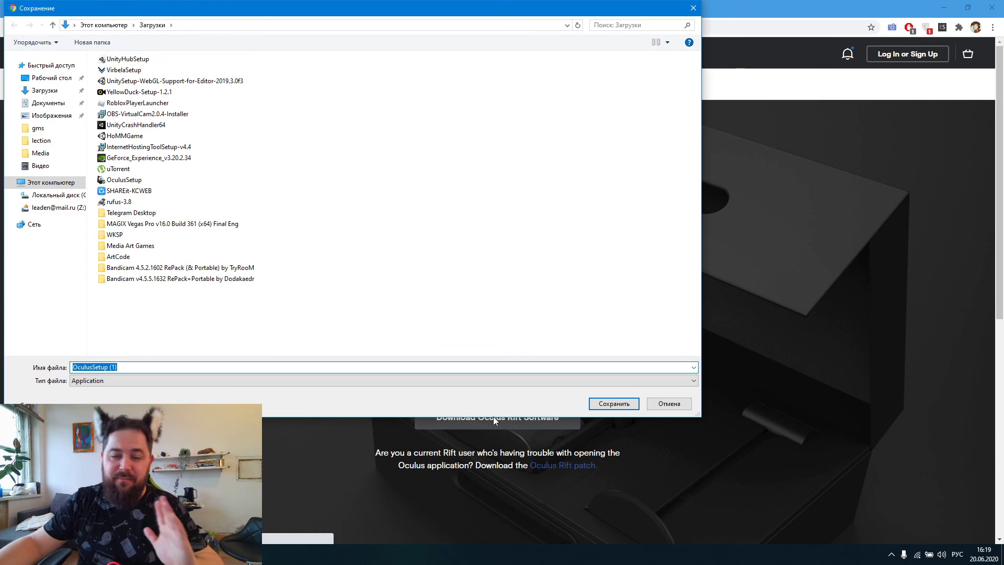
click(626, 404)
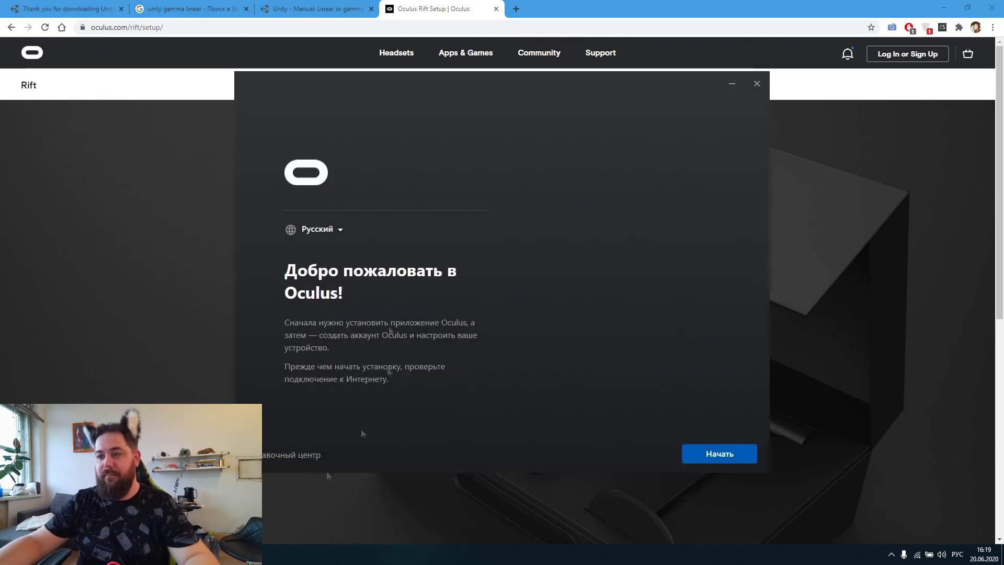
Set the Oculus installer's language to English and start the installation
click(320, 229)
click(323, 295)
click(688, 451)
click(699, 453)
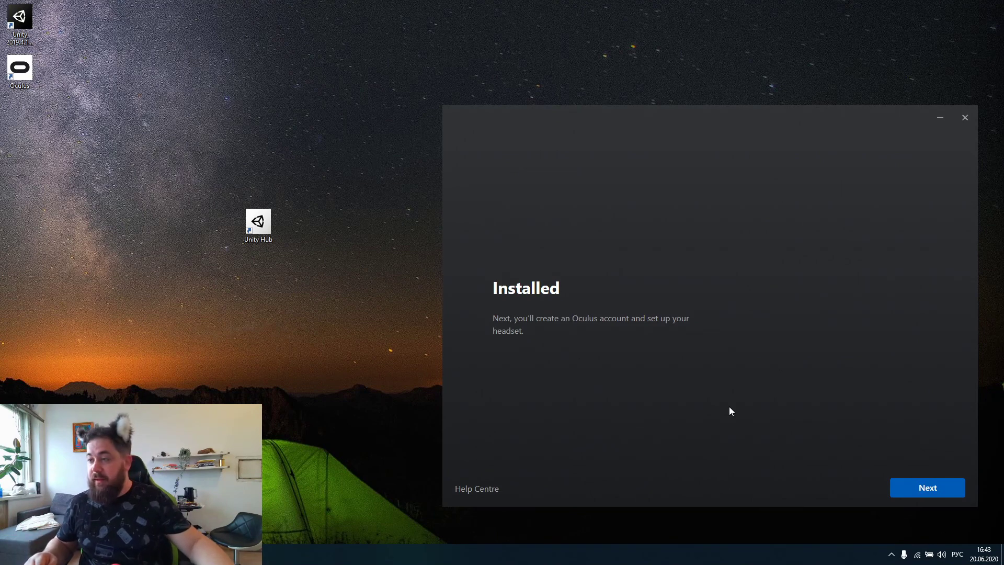
Continue past the finished Oculus installation and open the Devices page in the Oculus app
click(932, 489)
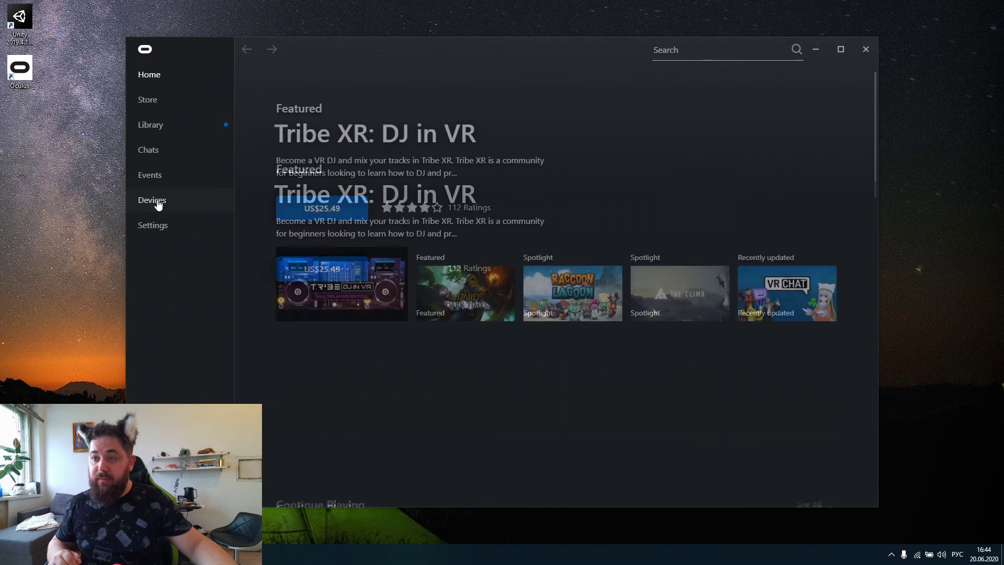
click(240, 202)
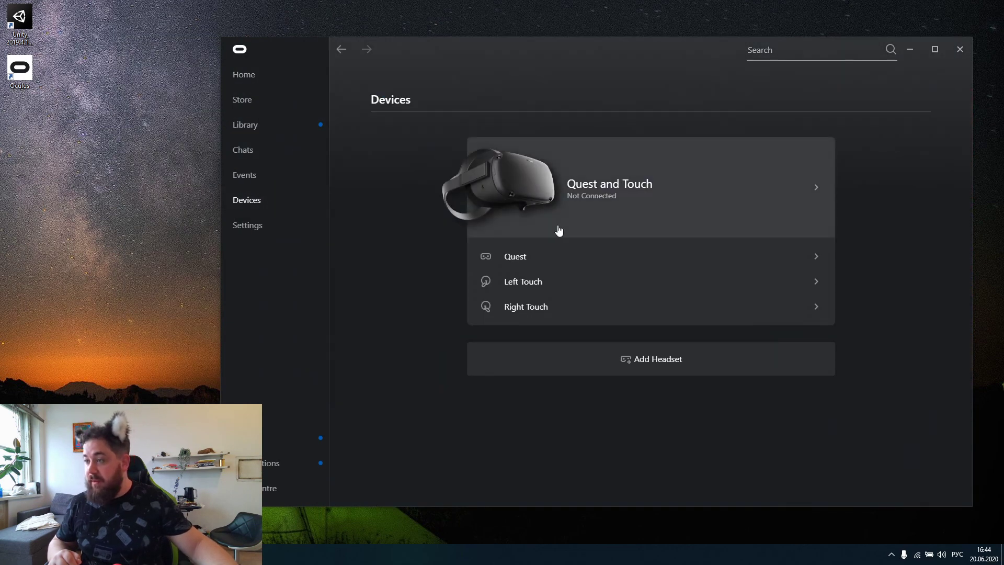
Look at the Quest and Touch device details in the Oculus app and close them again
click(610, 202)
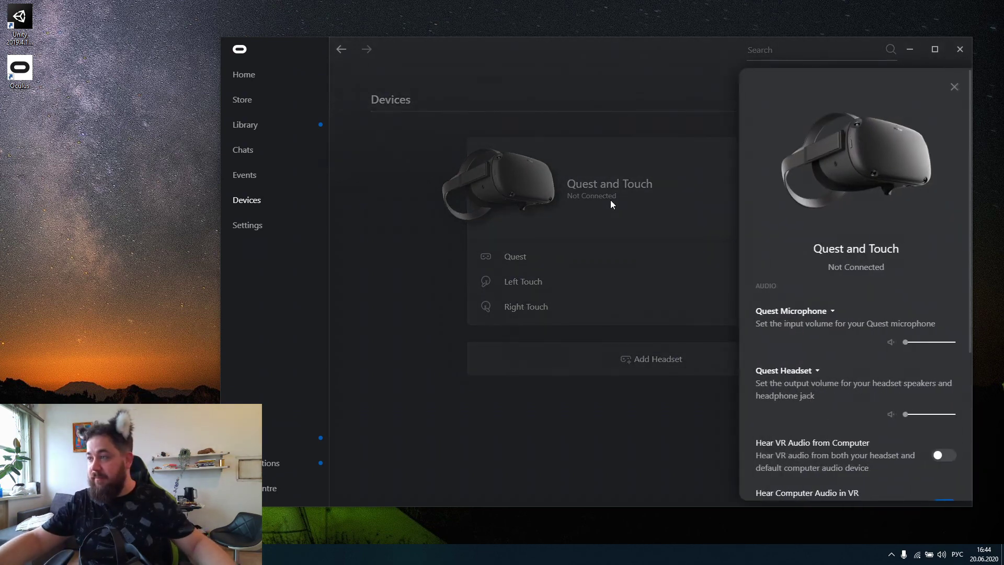
click(364, 201)
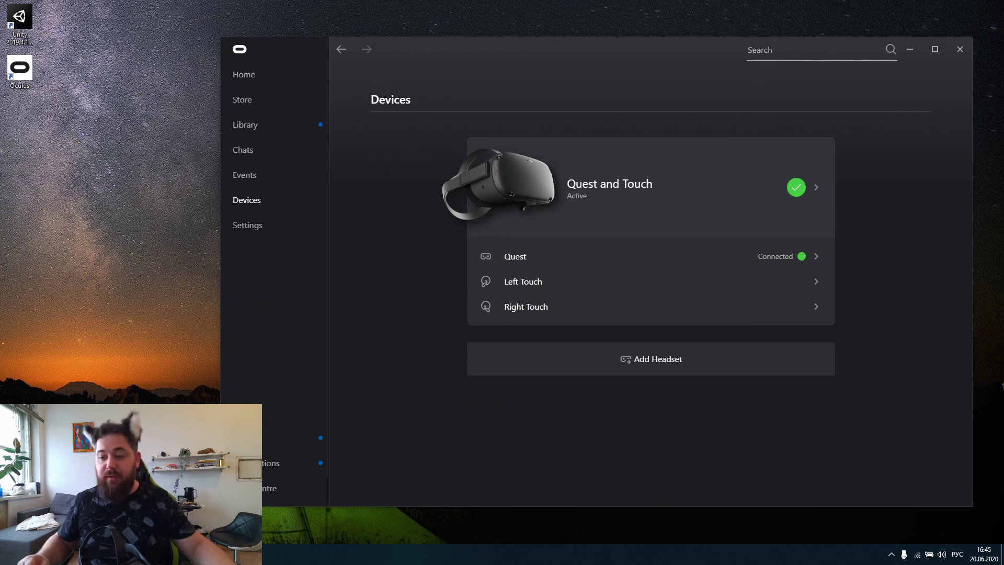
Switch to the Unity editor and delete the existing Camera object from DemoScene
key(alt+Tab)
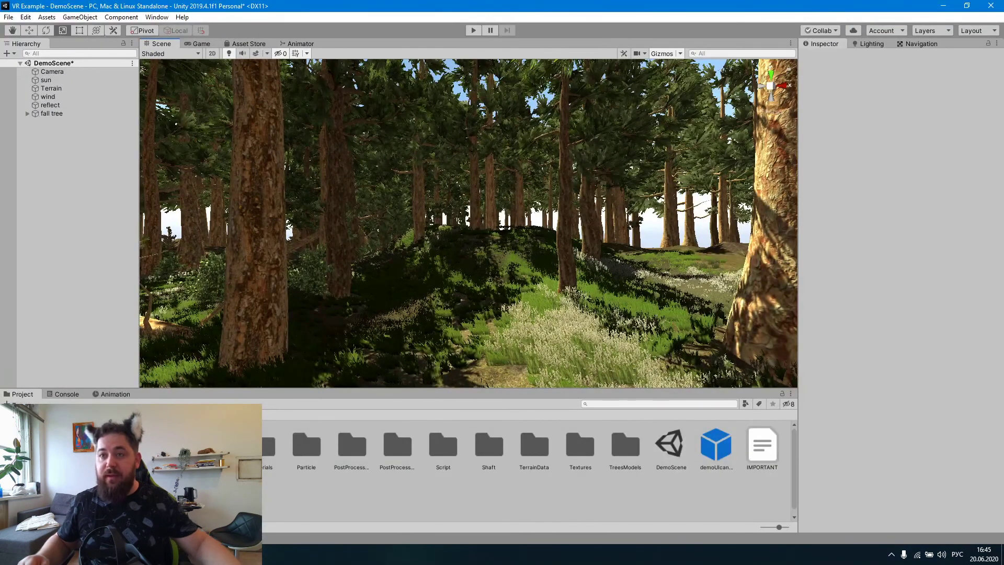
click(58, 72)
right_click(59, 75)
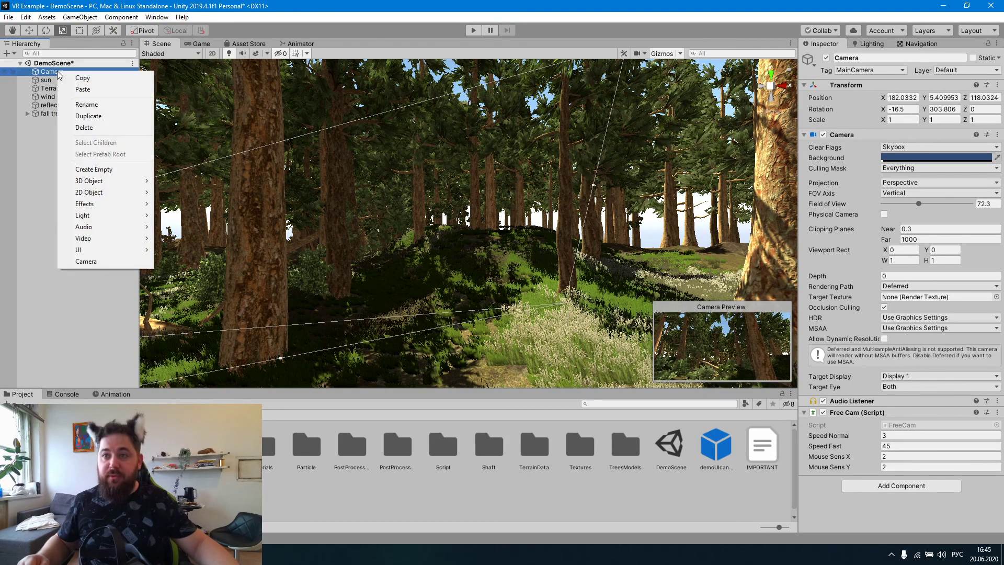
click(82, 128)
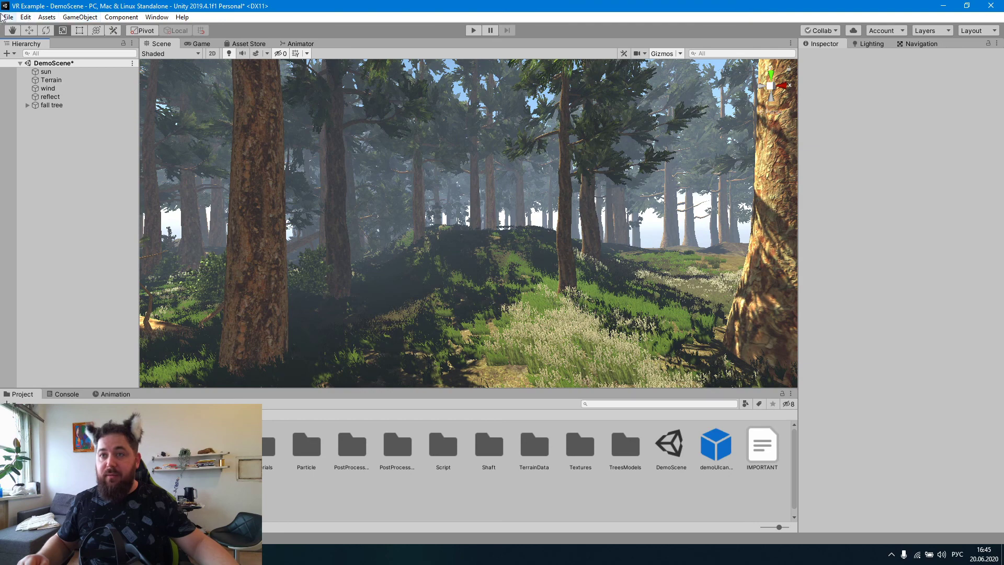
Check the Player XR settings in the project settings and install XR Plugin Management for the project
click(25, 16)
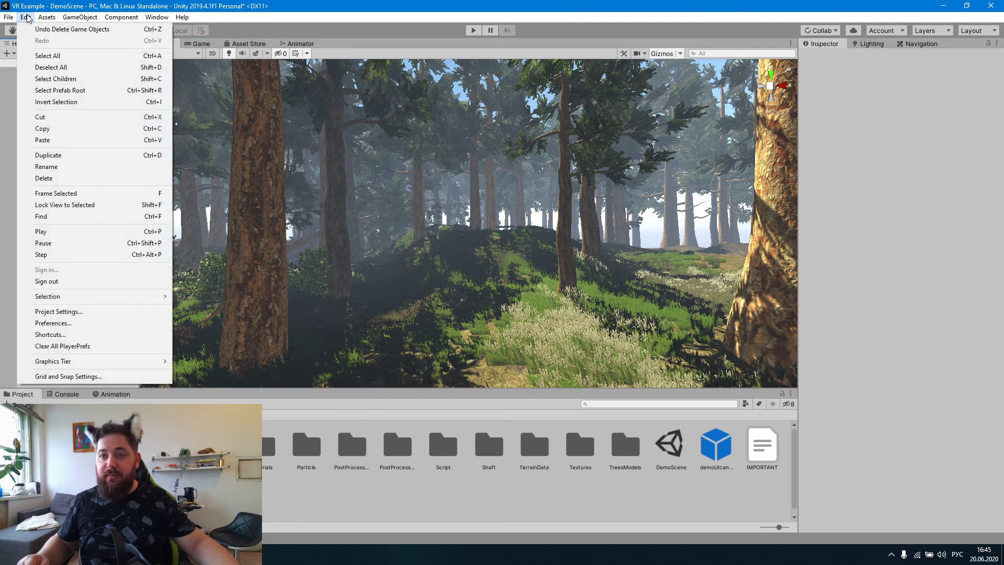
click(58, 312)
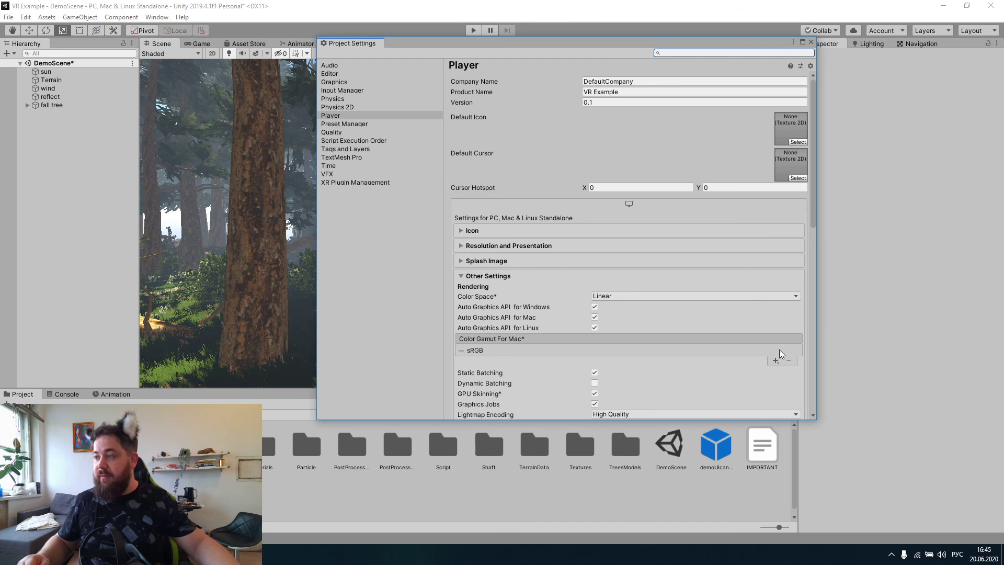
click(811, 360)
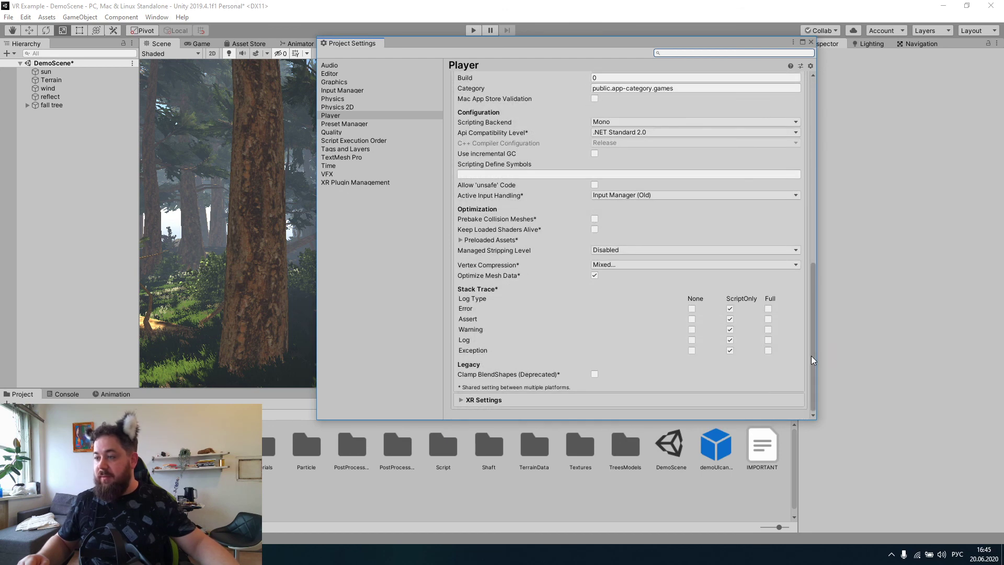
click(712, 401)
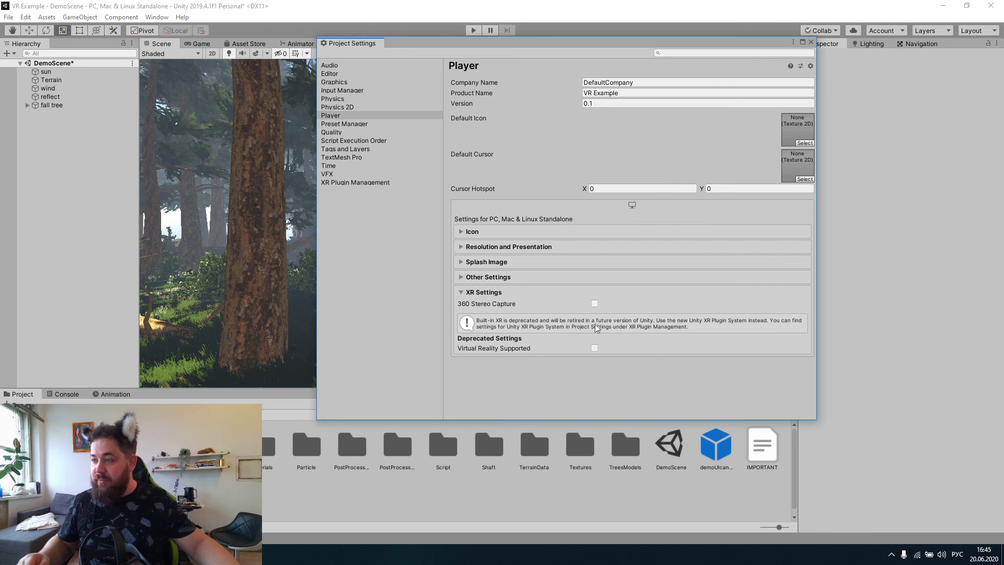
click(365, 184)
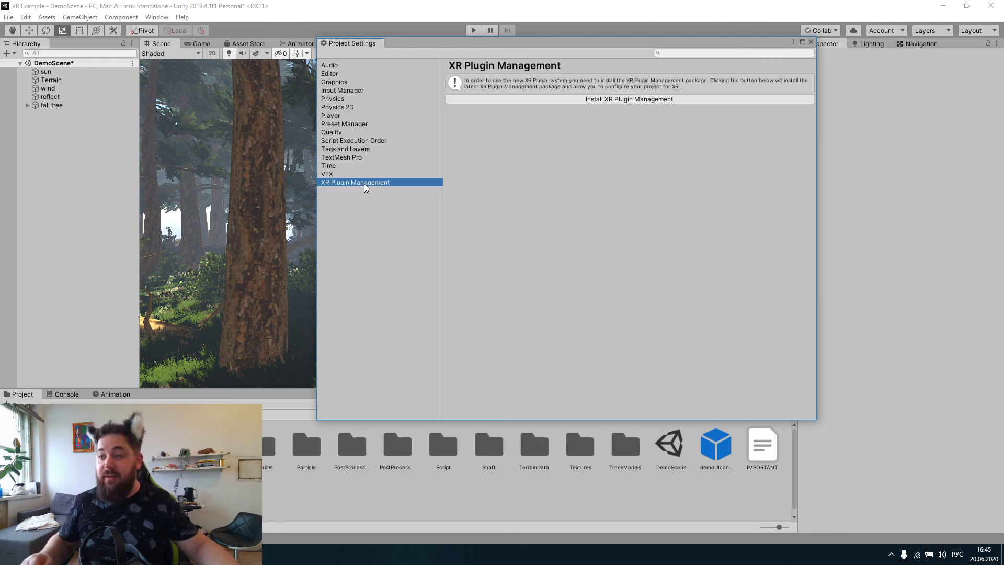
click(541, 100)
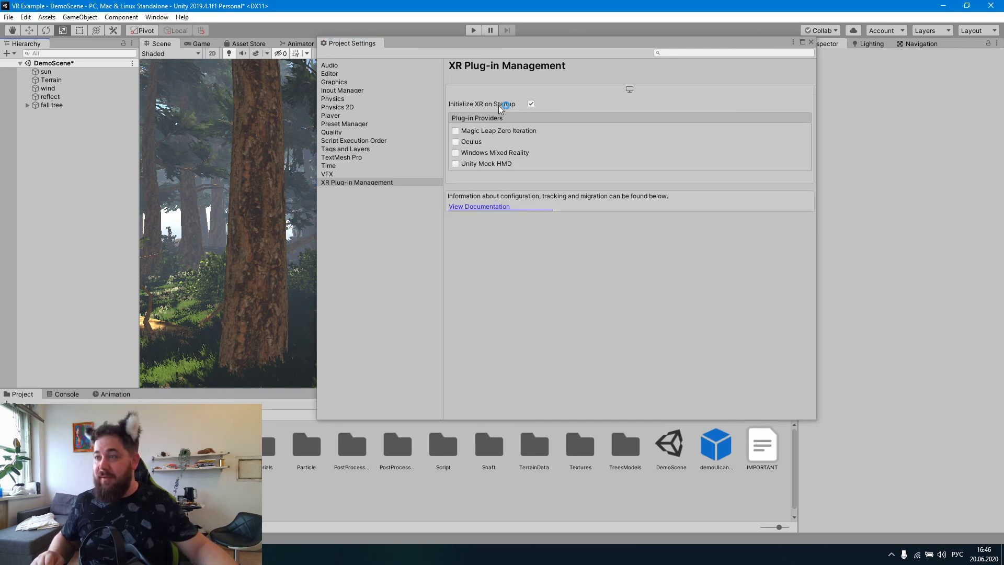
Enable the Oculus plug-in provider, set its Stereo Rendering Mode to Single Pass Instanced, and close the project settings
click(456, 142)
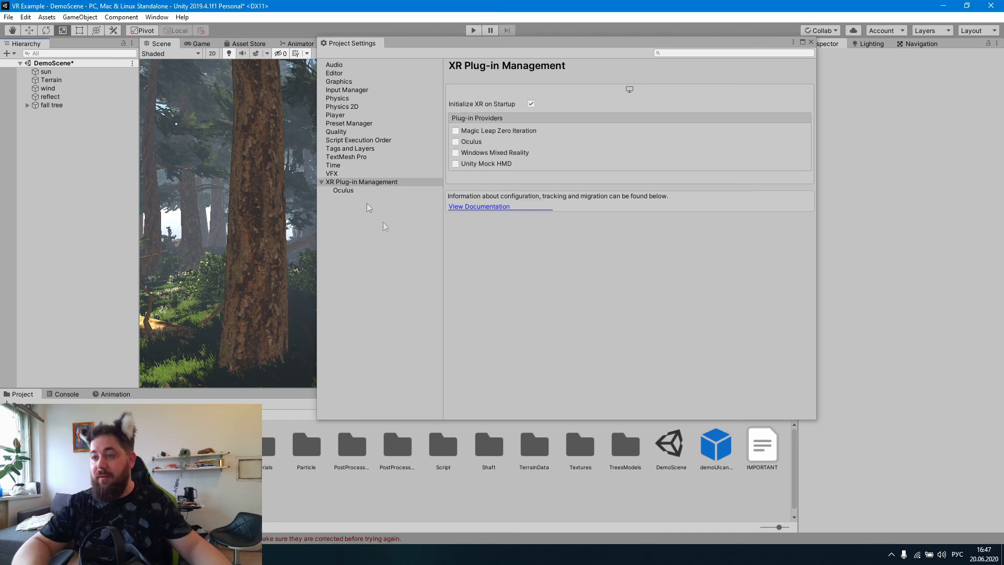
click(355, 191)
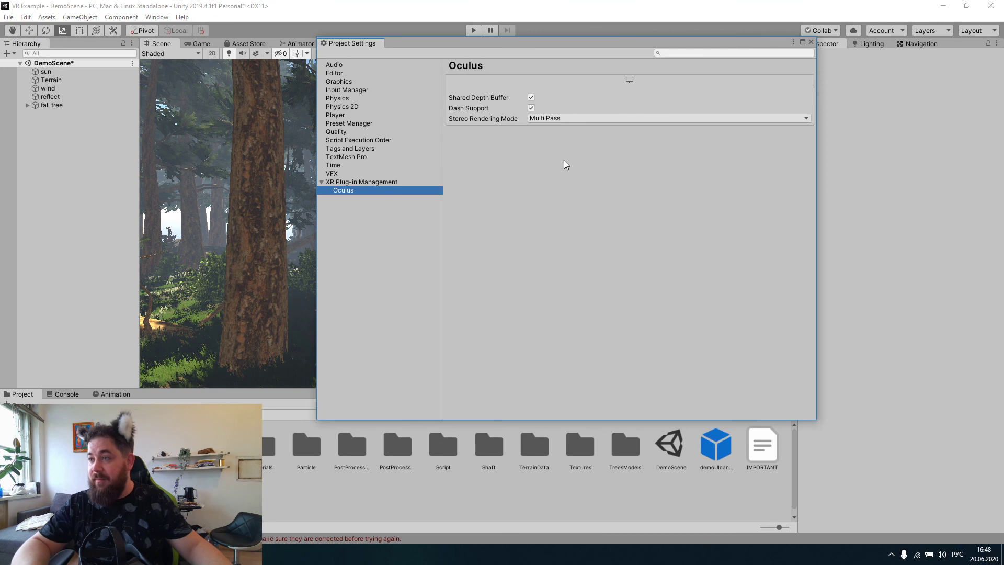
click(544, 118)
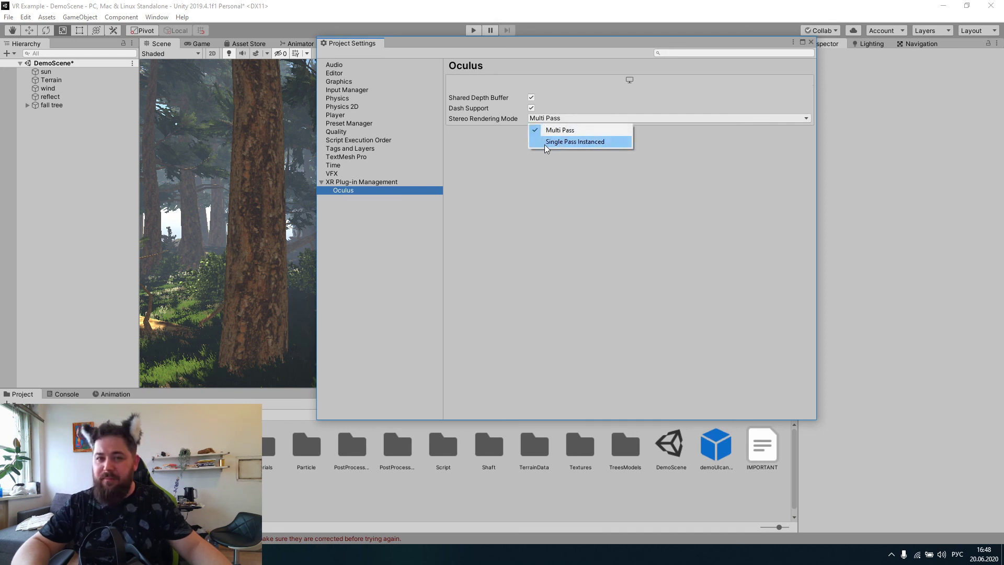
click(544, 143)
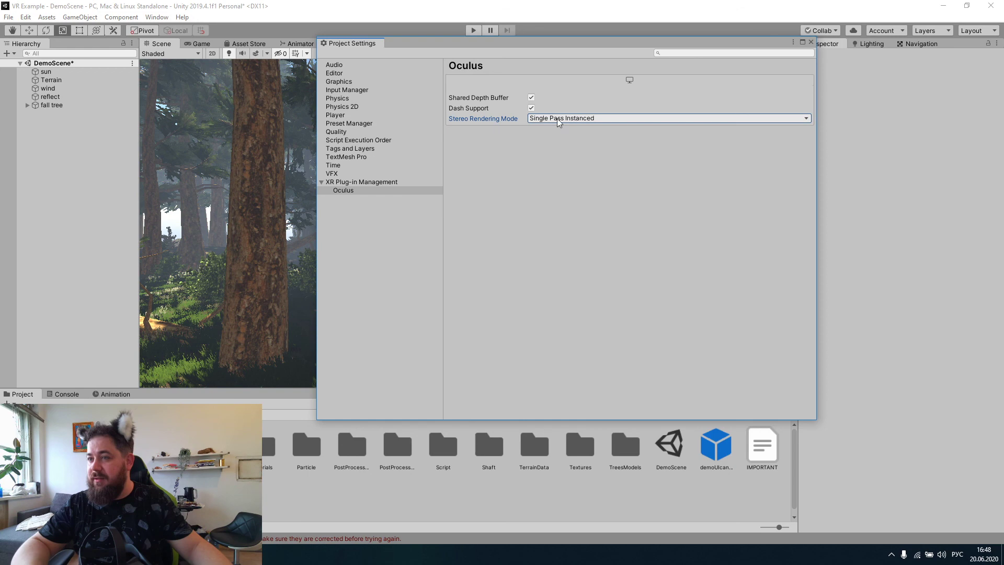
click(395, 183)
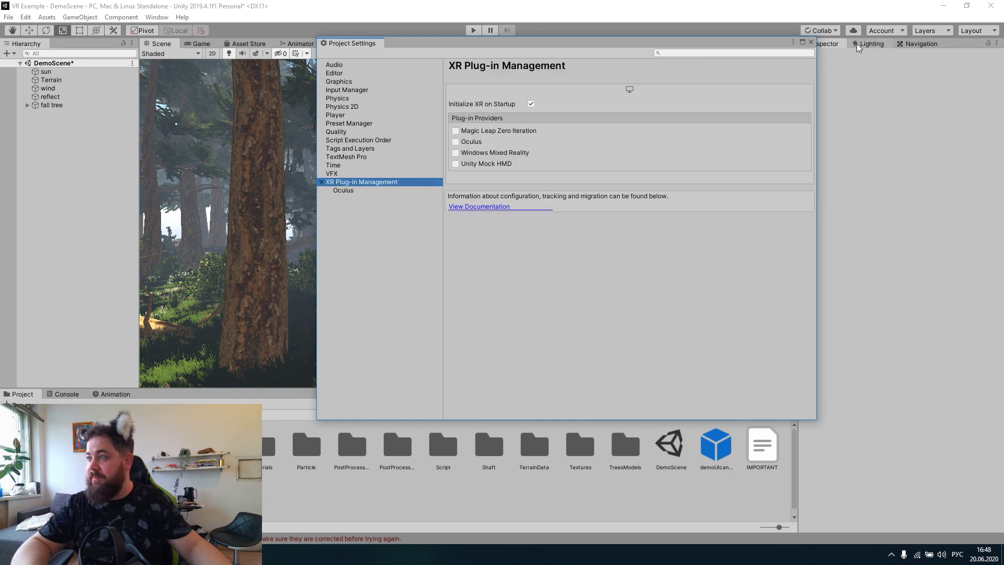
click(811, 42)
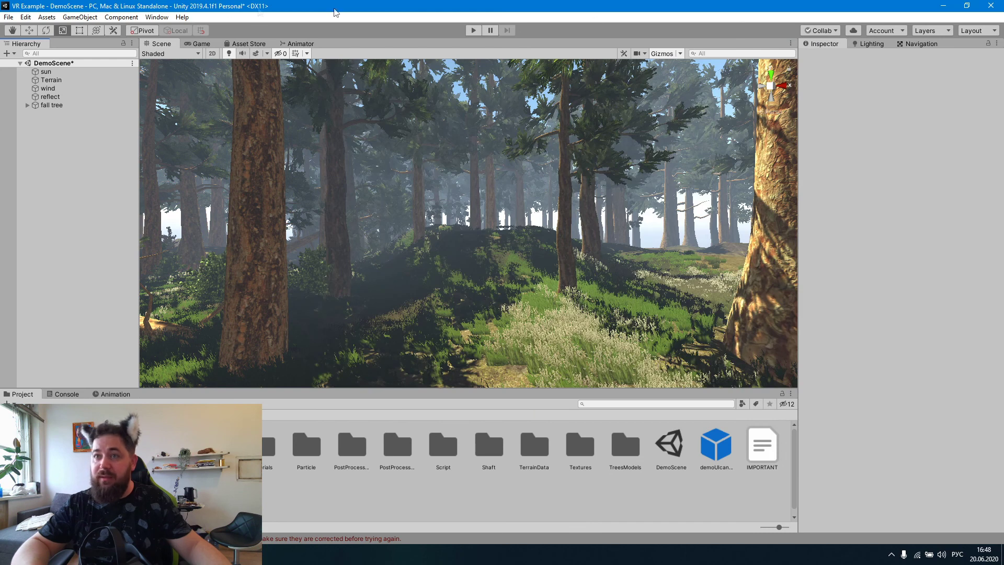
Add a new Camera to the scene and tag it as MainCamera
click(79, 17)
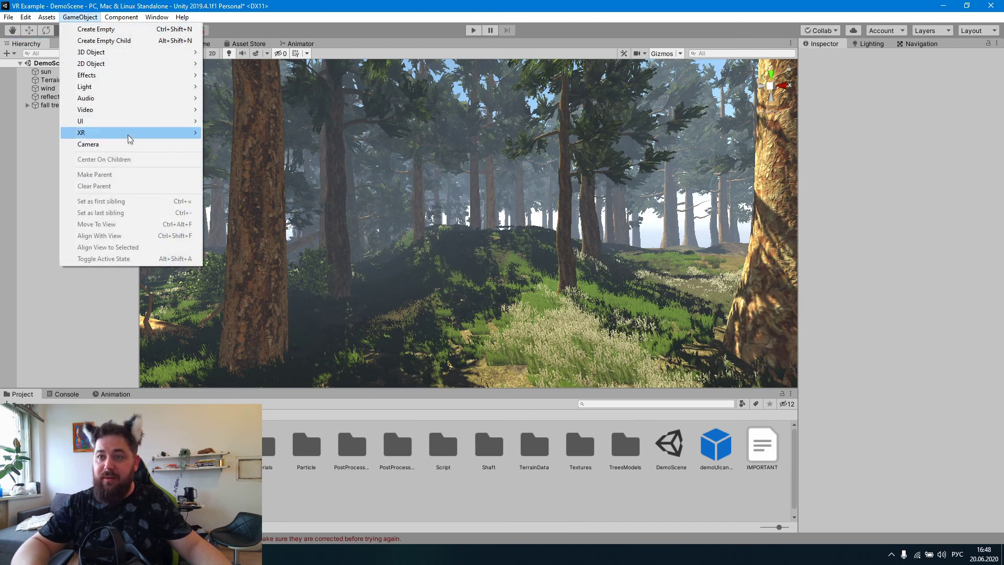
mouse_move(129, 133)
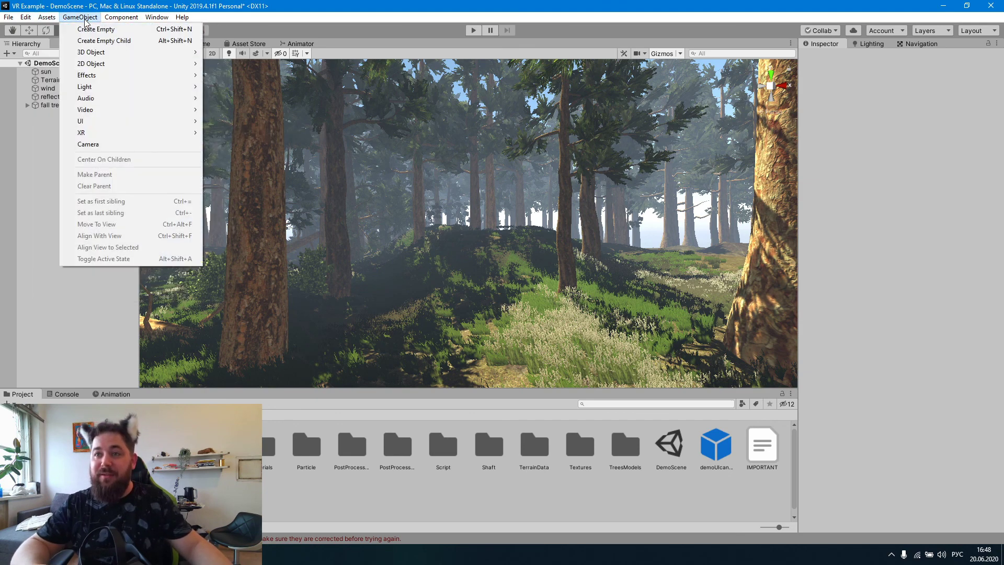
click(103, 145)
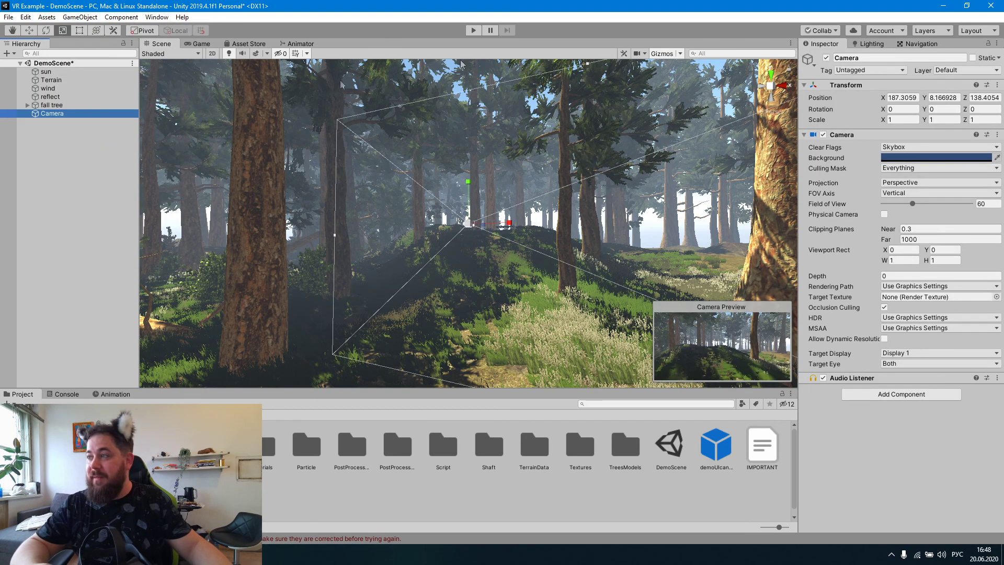
click(859, 69)
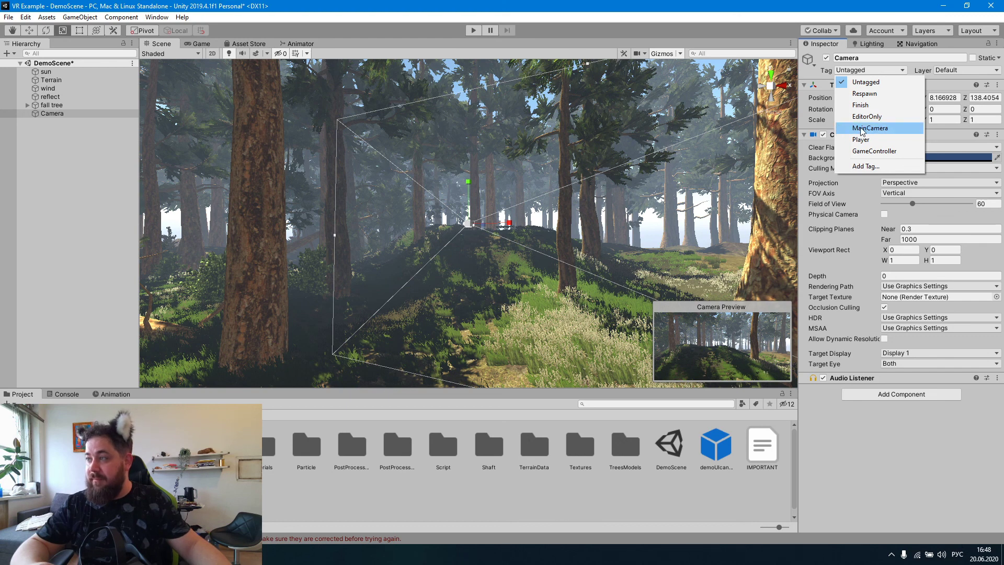
click(862, 130)
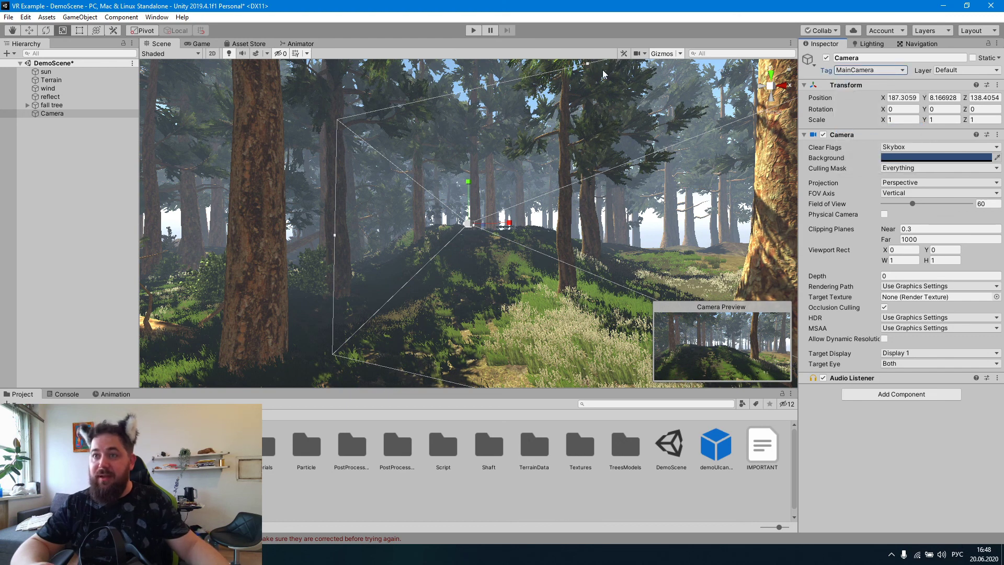
Convert the main camera to an XR Rig and select the rig in the scene
click(64, 19)
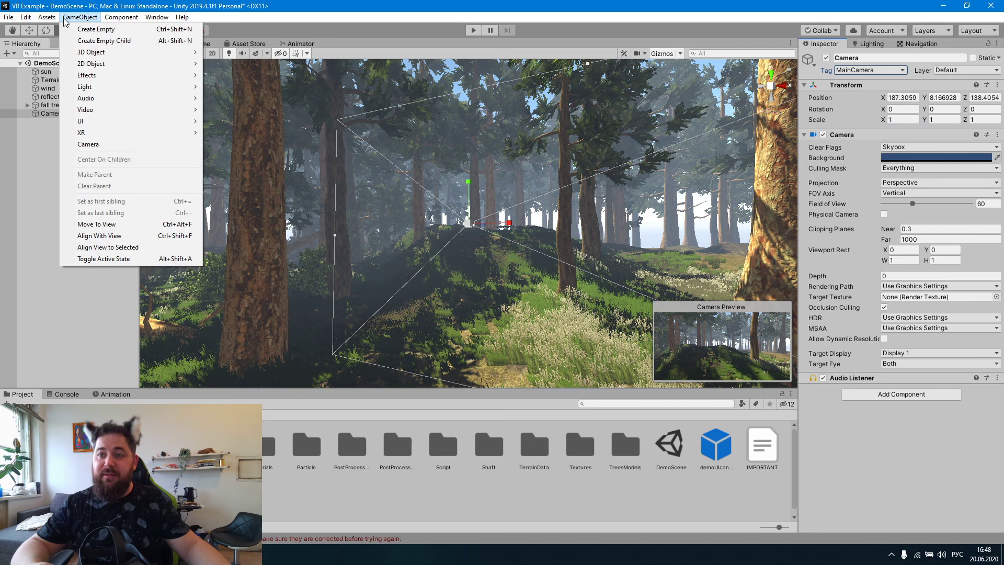
mouse_move(86, 138)
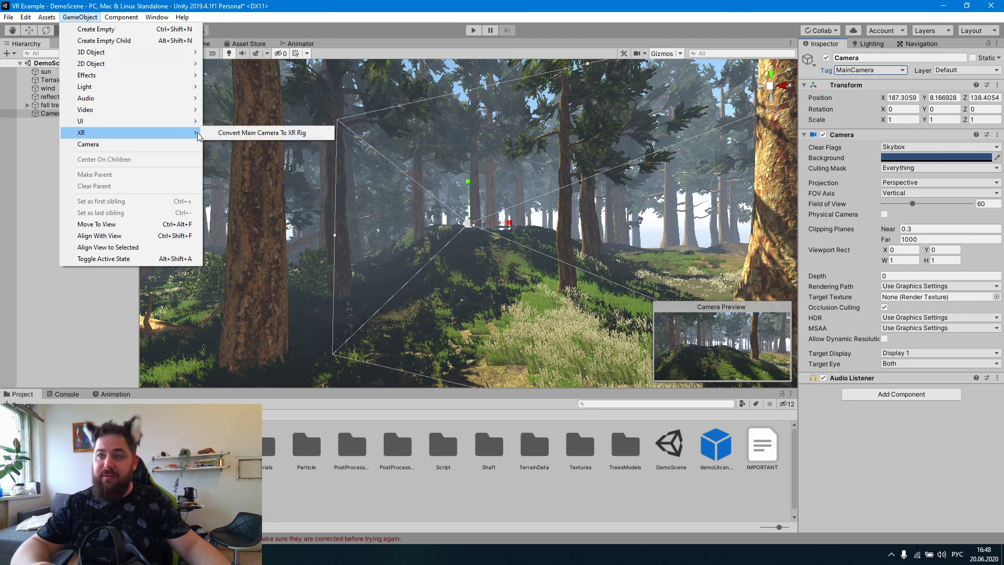
click(206, 132)
click(86, 114)
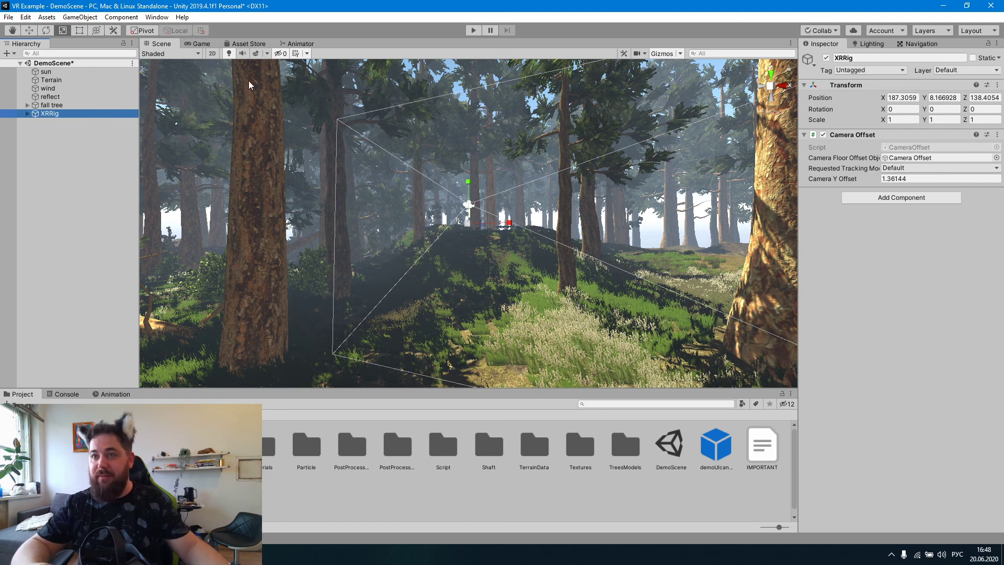
click(42, 123)
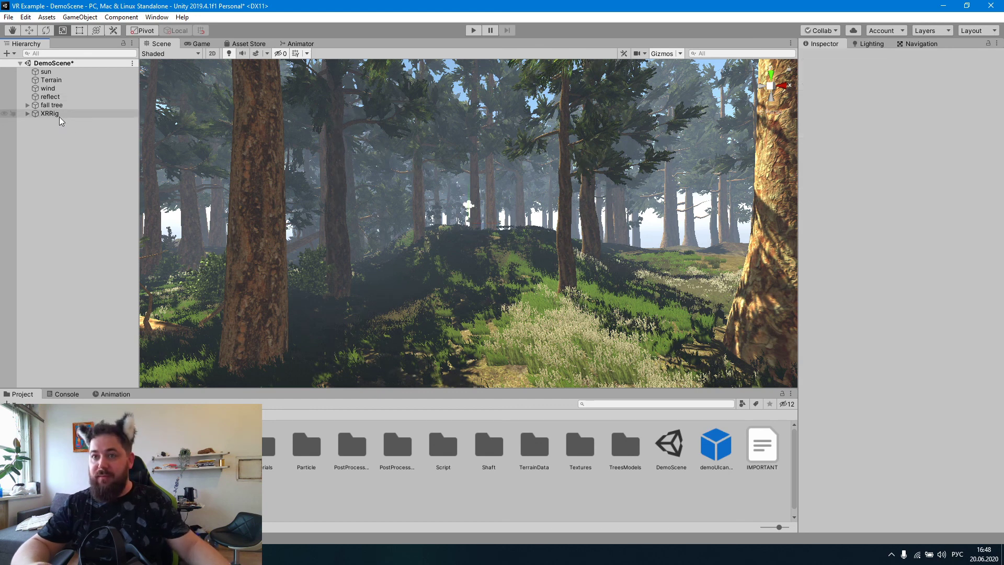
click(58, 115)
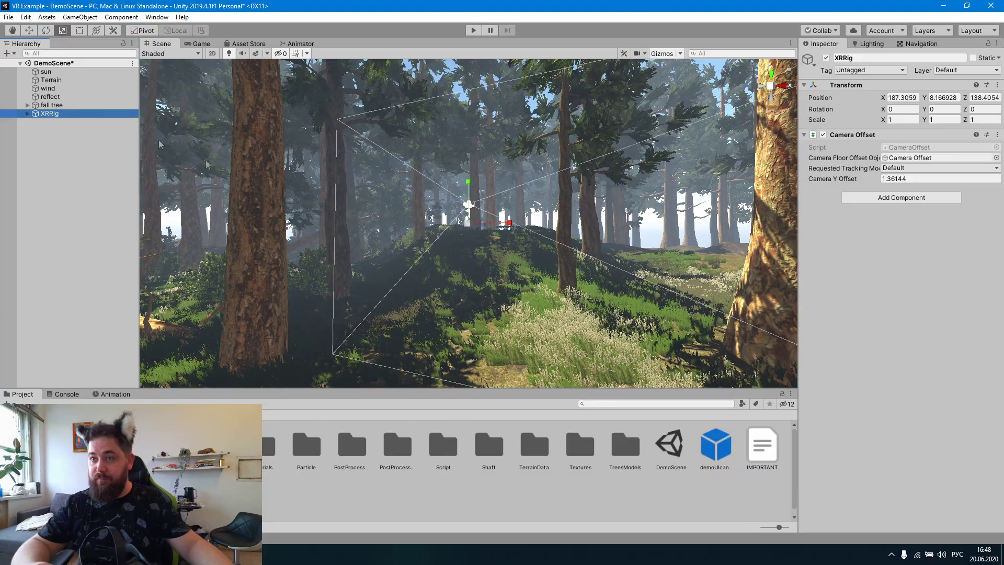
Test the forest scene with the XR Rig by running it in Play mode
right_drag(249, 177, 290, 238)
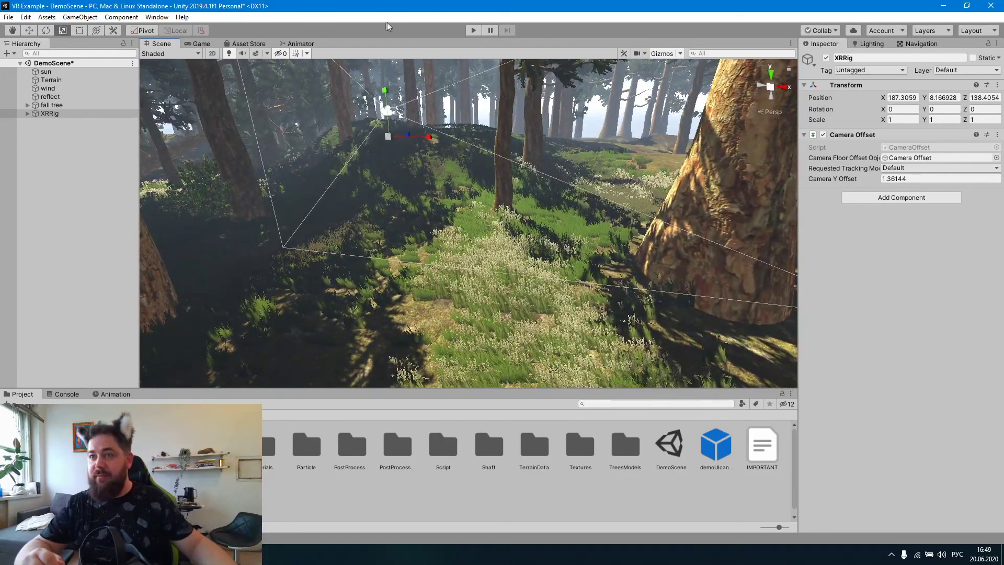
click(473, 30)
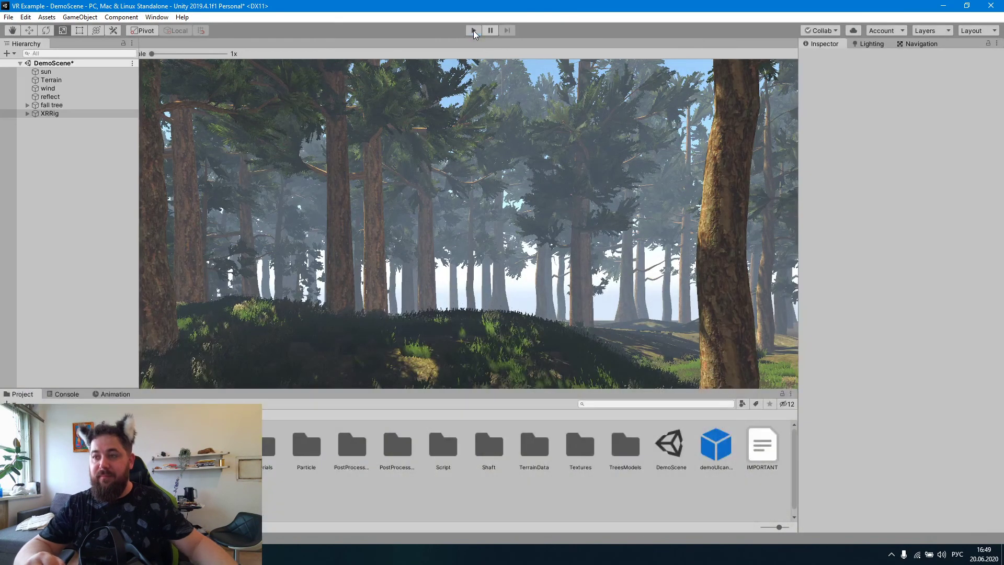
click(473, 30)
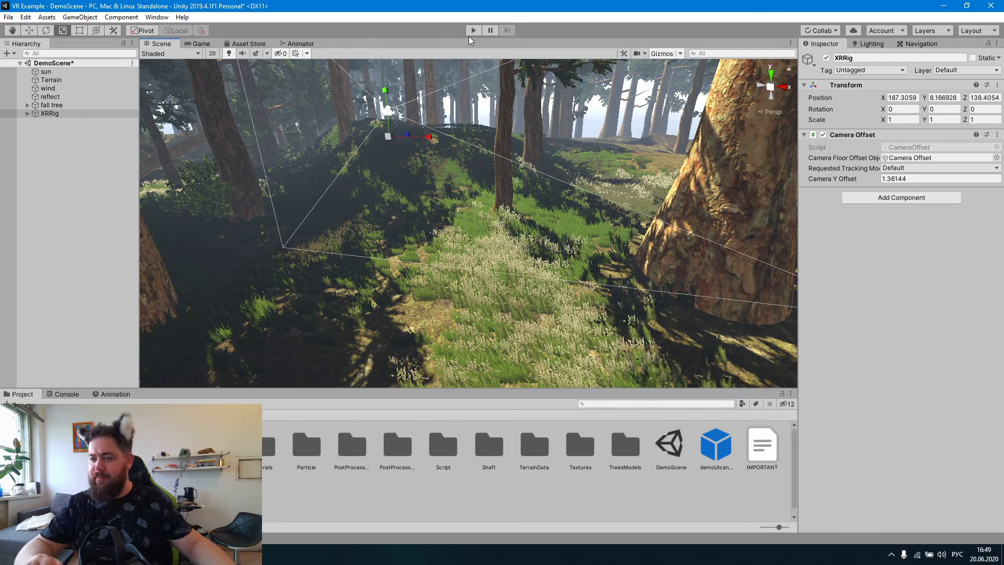
click(476, 29)
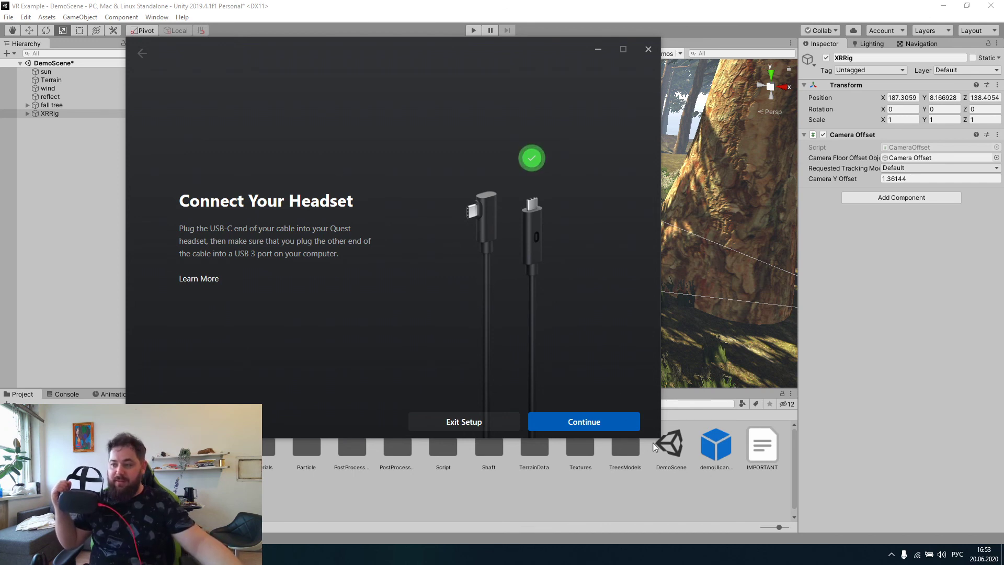
Go through the Oculus Link headset setup to its final page, trying the cable connection test on the way
click(620, 414)
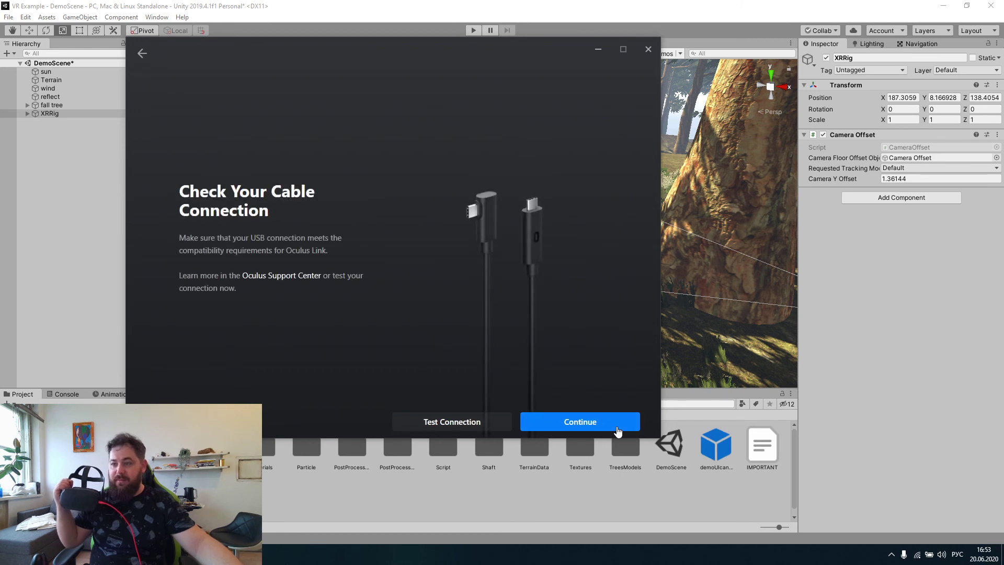
click(491, 418)
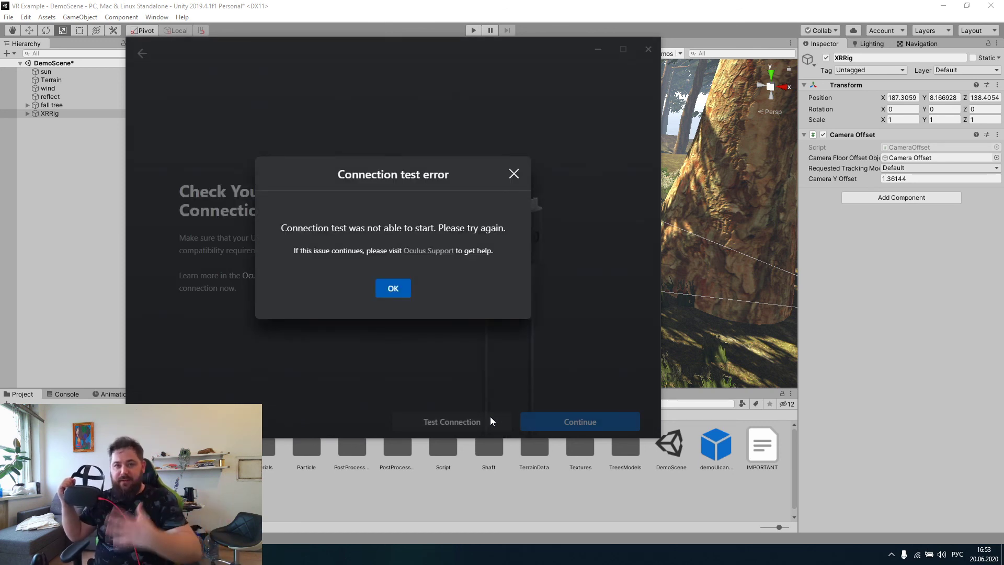
key(Return)
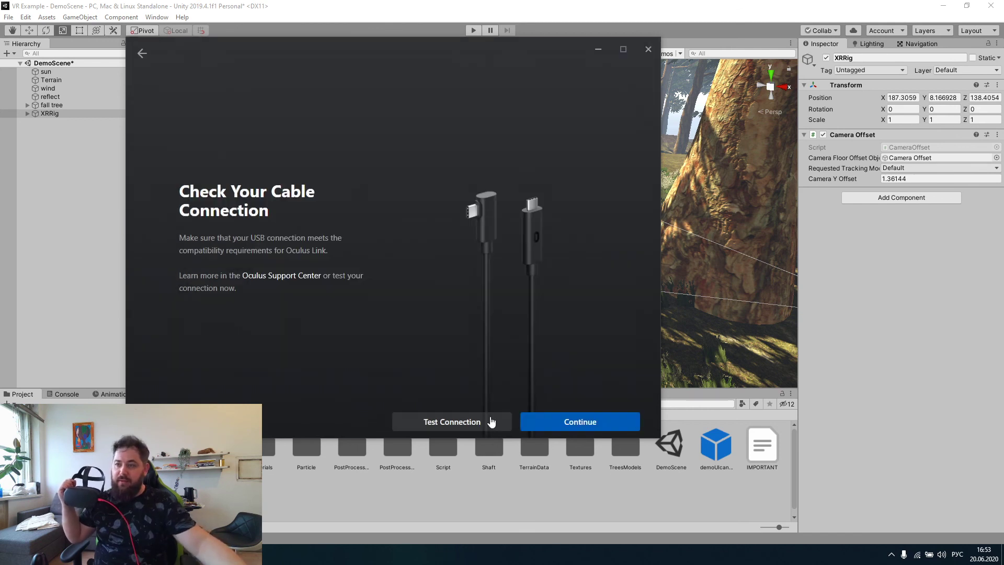
click(605, 428)
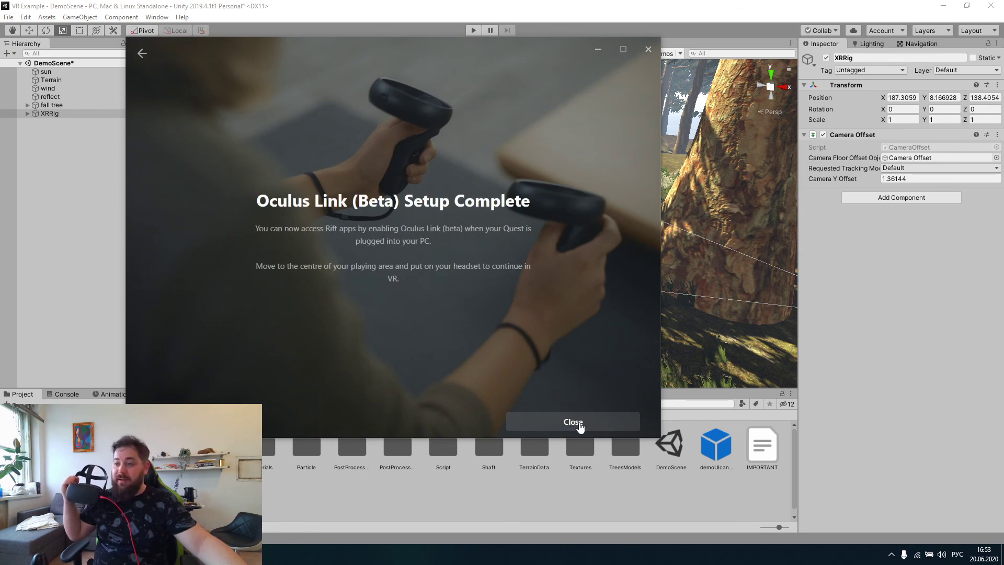
Close the completed Oculus Link setup and return to the Unity scene
click(579, 426)
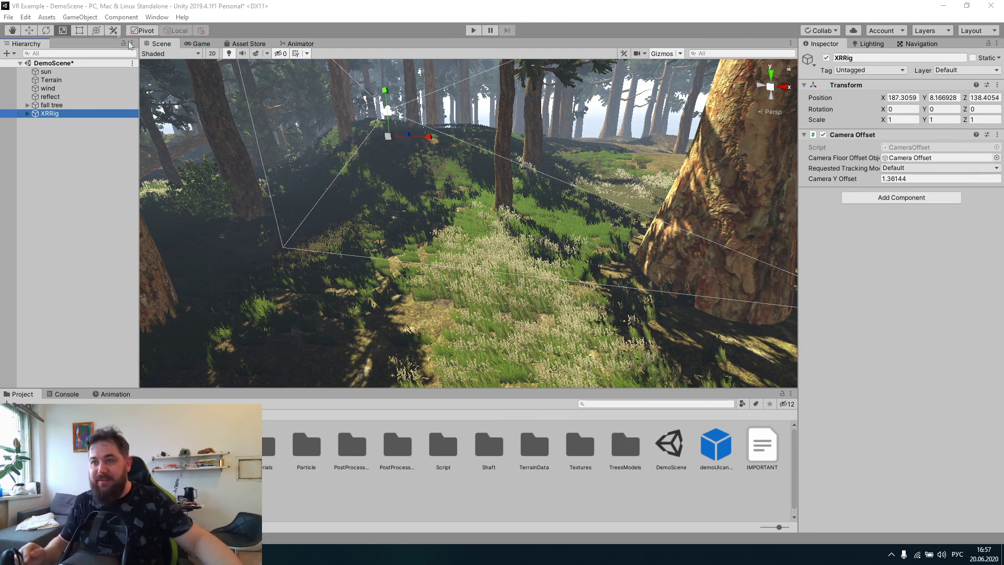
Open the Package Manager and check its package source filter and advanced options
click(158, 19)
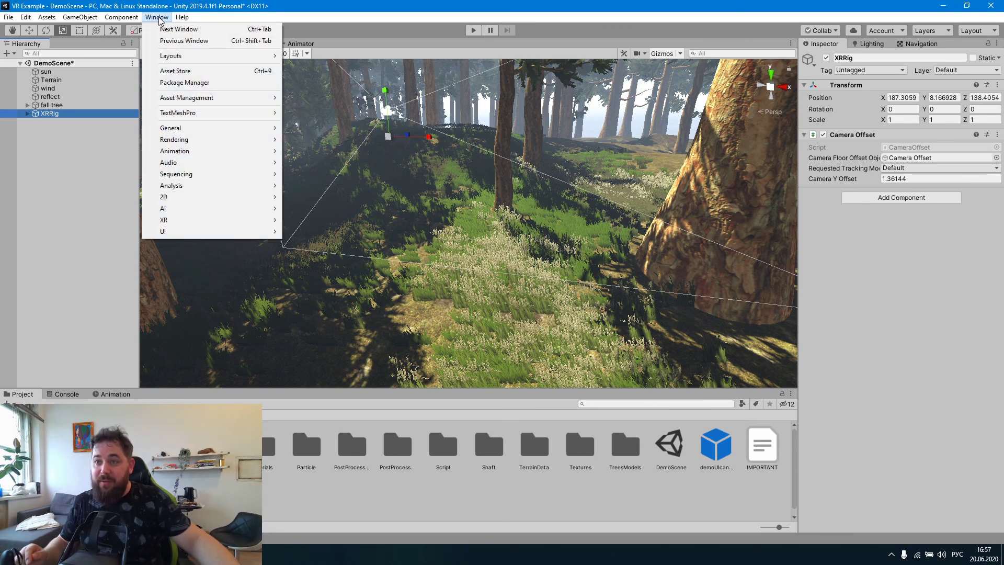
click(184, 83)
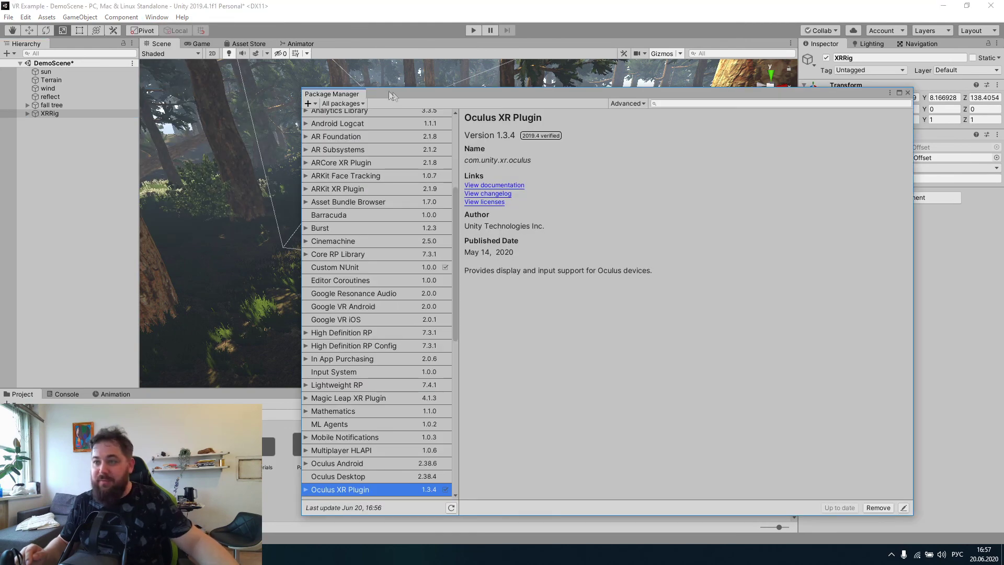
click(358, 104)
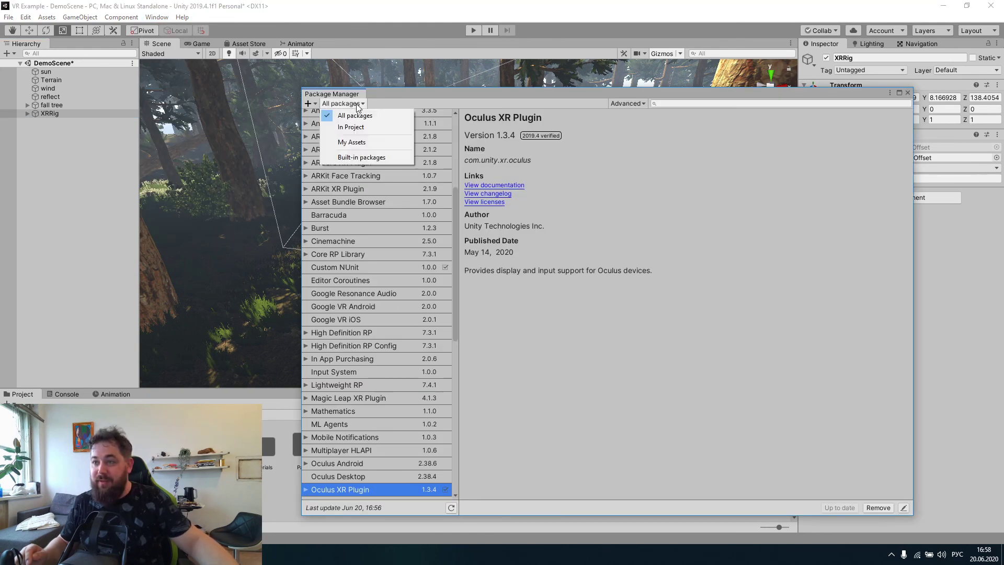
click(625, 108)
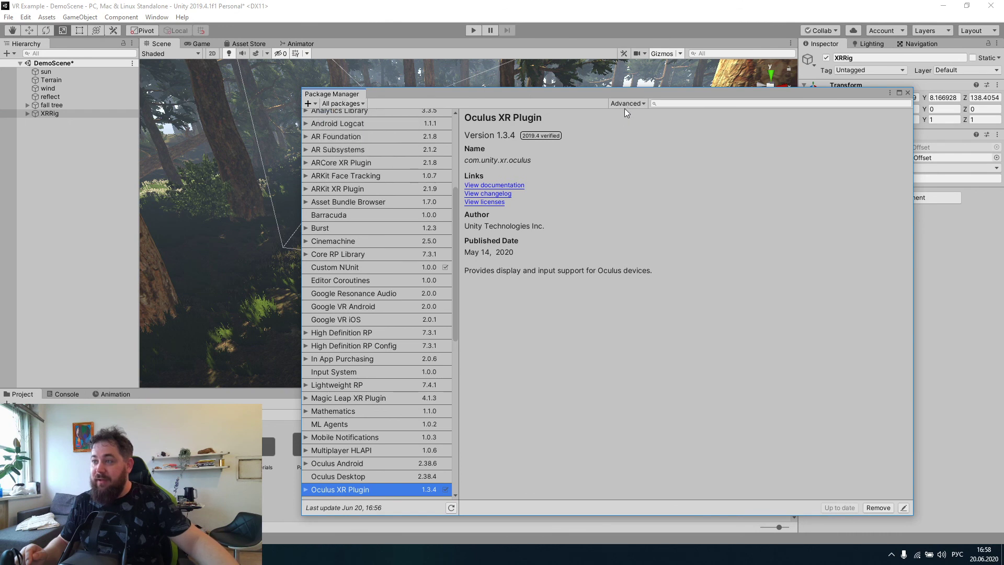
click(626, 104)
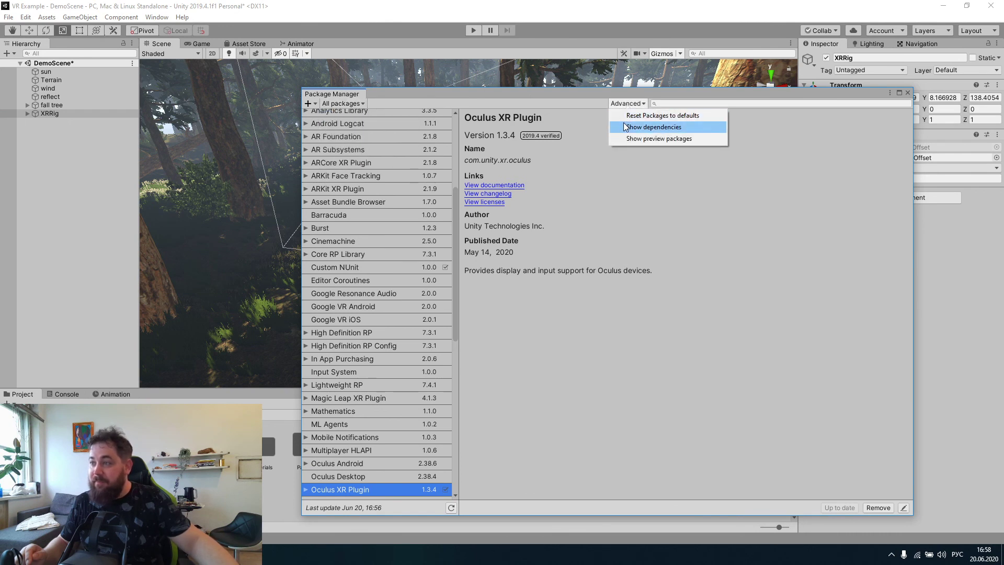
click(365, 101)
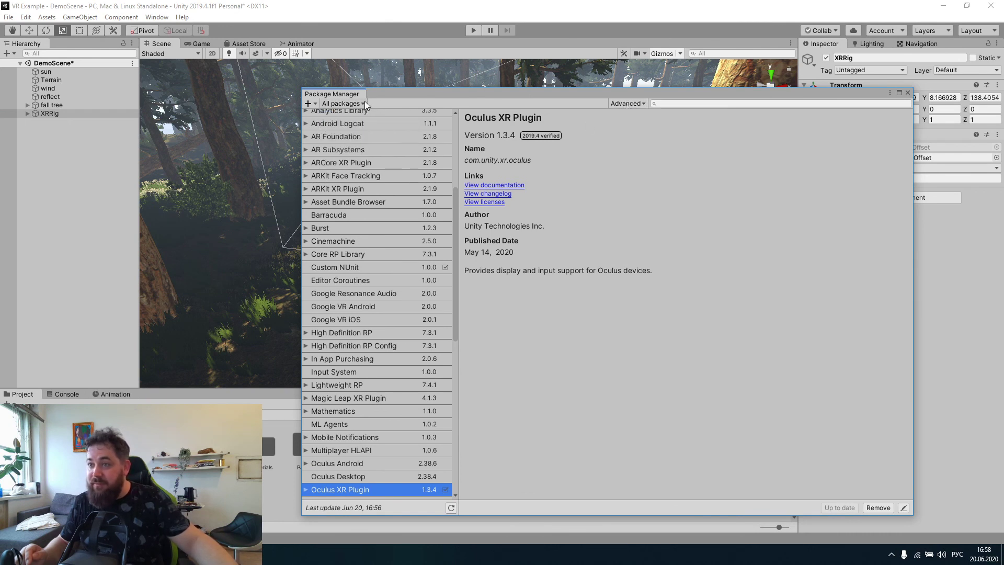
click(365, 102)
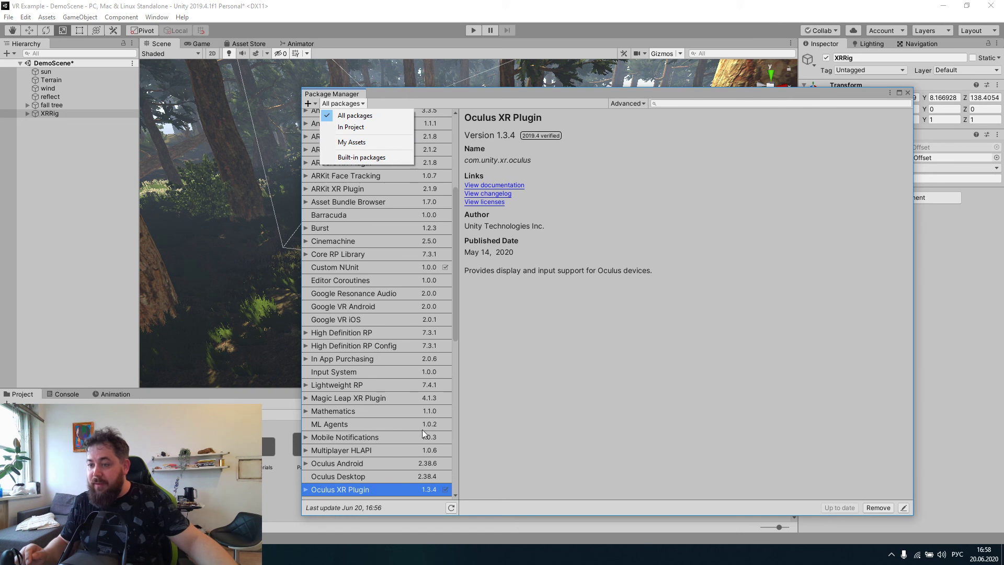
click(370, 488)
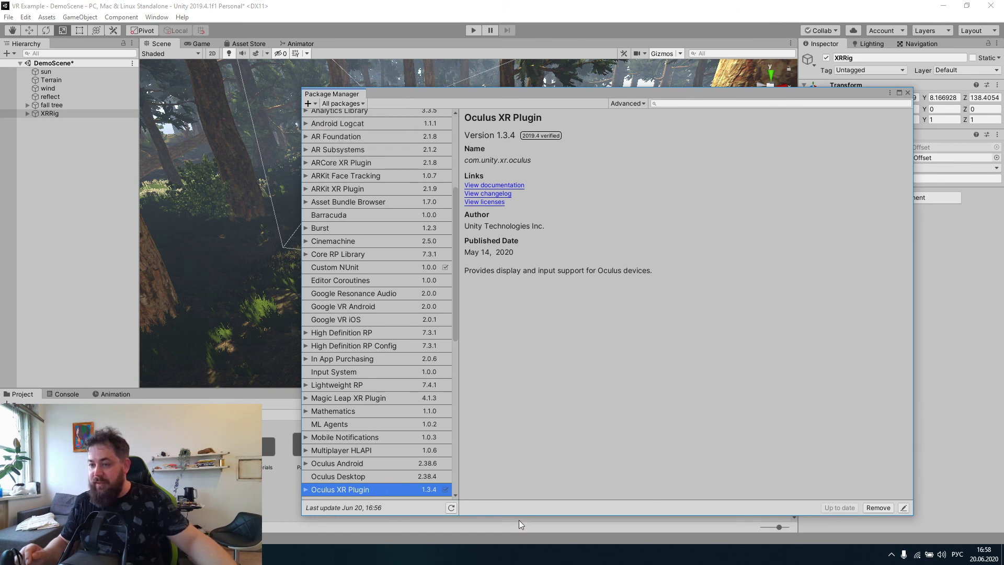
Examine the details of the Oculus Desktop, XR Interaction Subsystems, XR Plugin Management and Oculus XR Plugin packages, and close the Package Manager
click(456, 496)
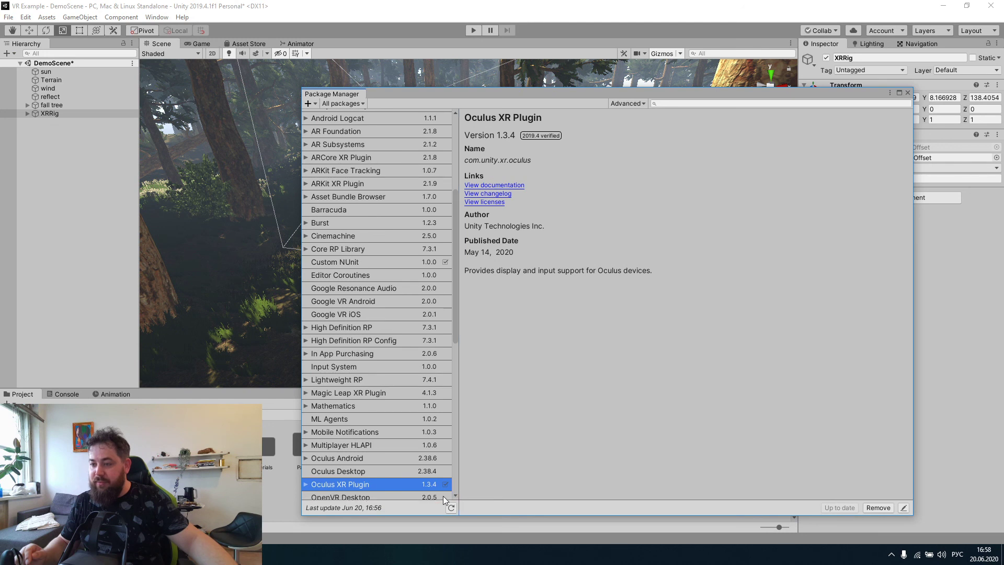
click(443, 495)
click(393, 467)
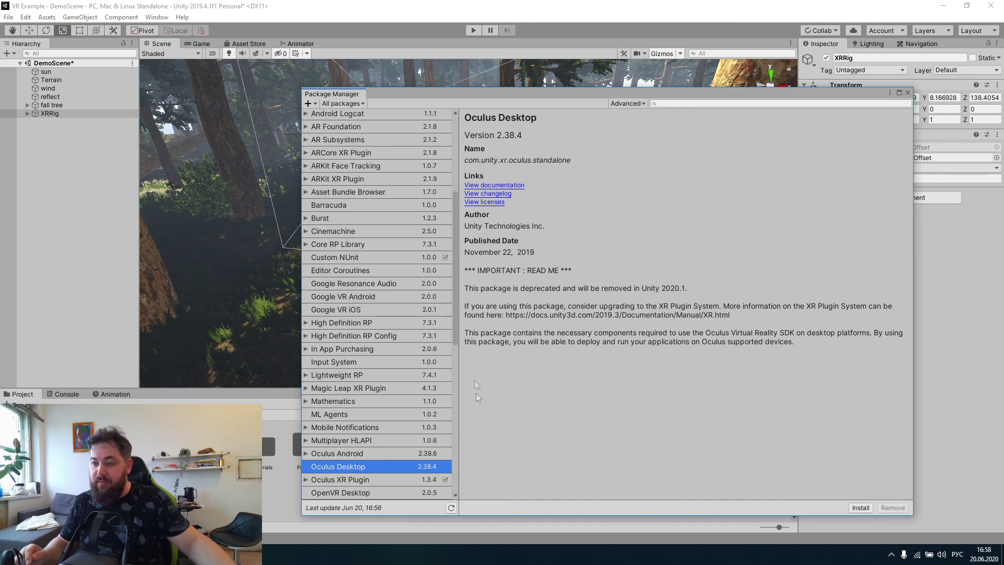
drag(452, 327, 462, 456)
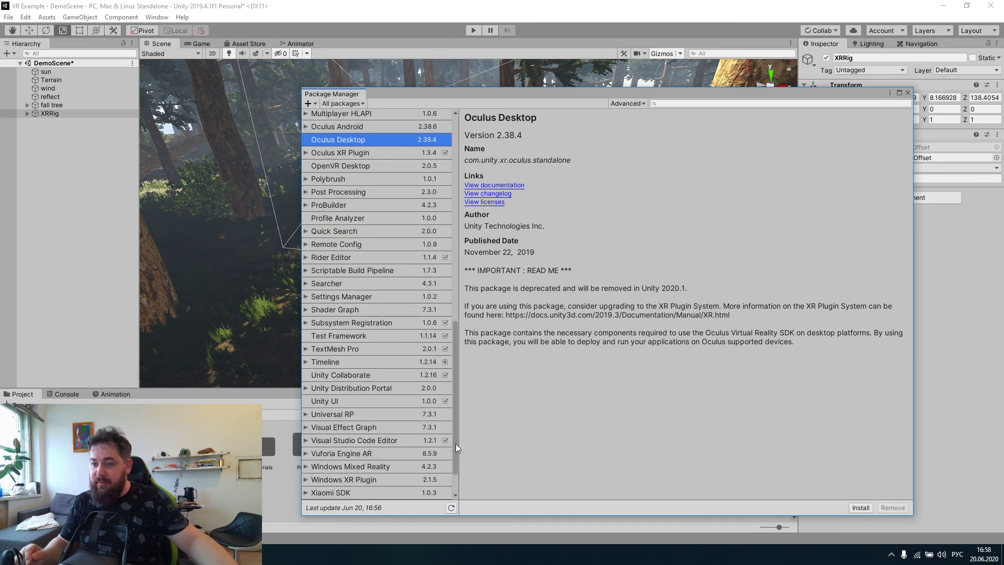
drag(456, 443, 463, 472)
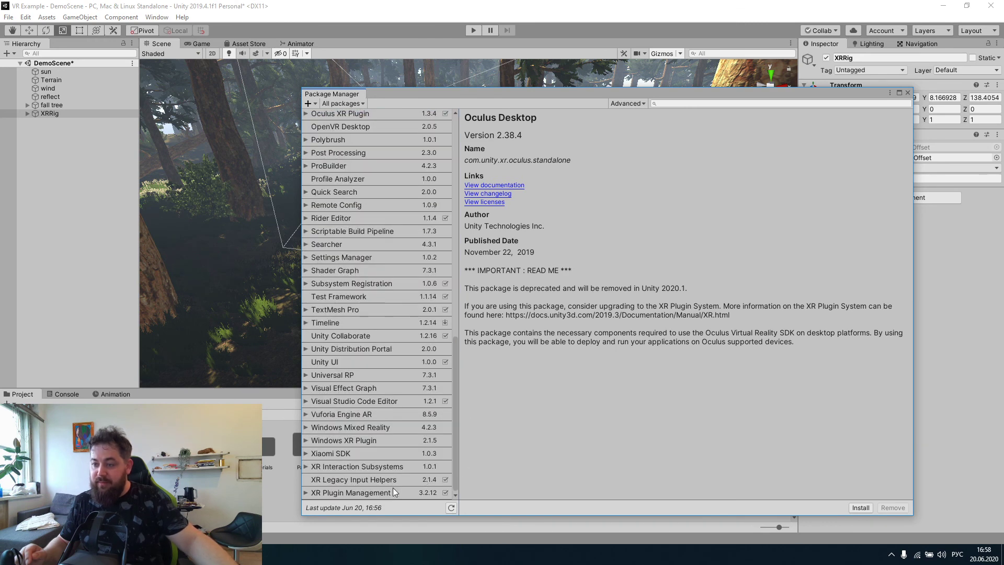
click(394, 466)
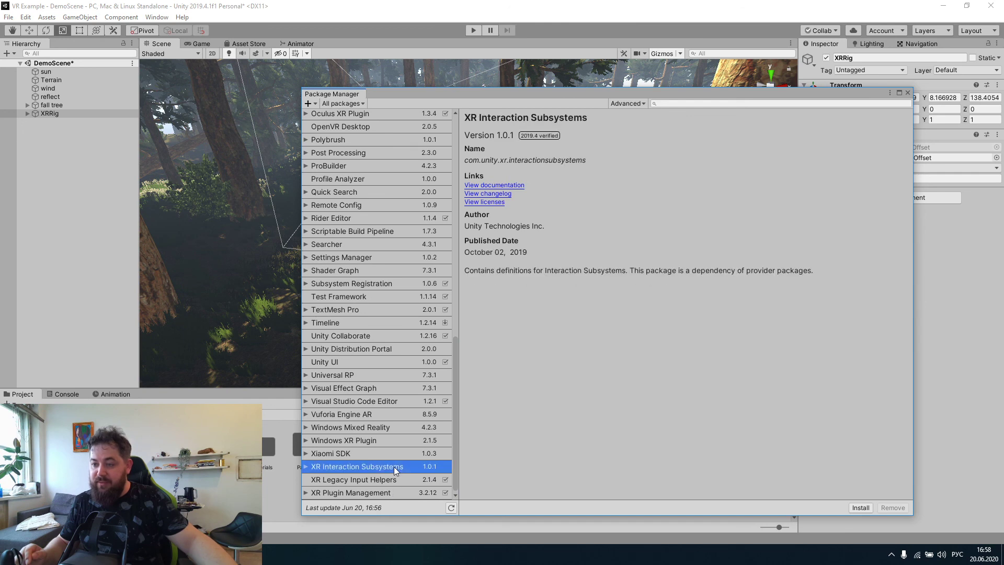
click(394, 492)
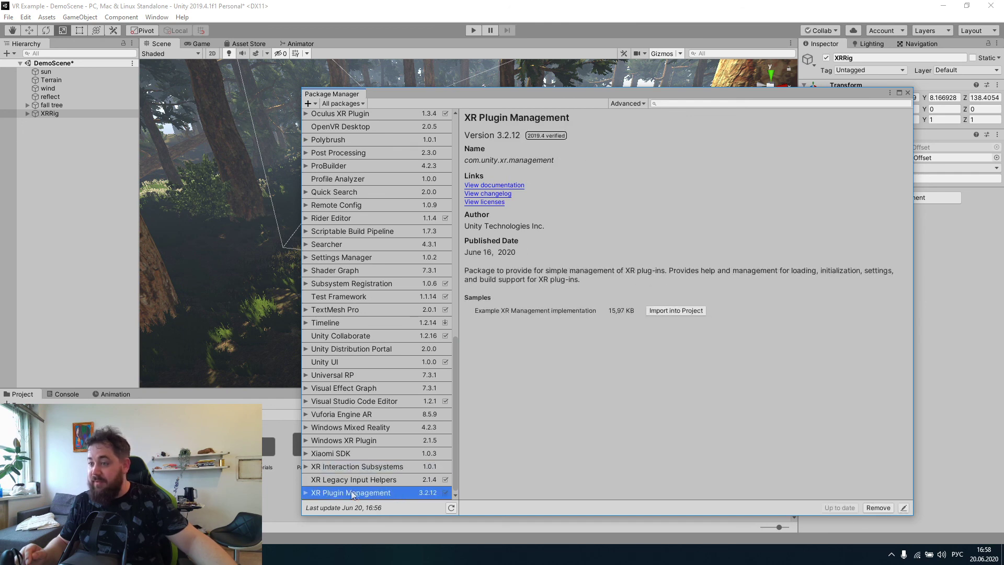
click(356, 468)
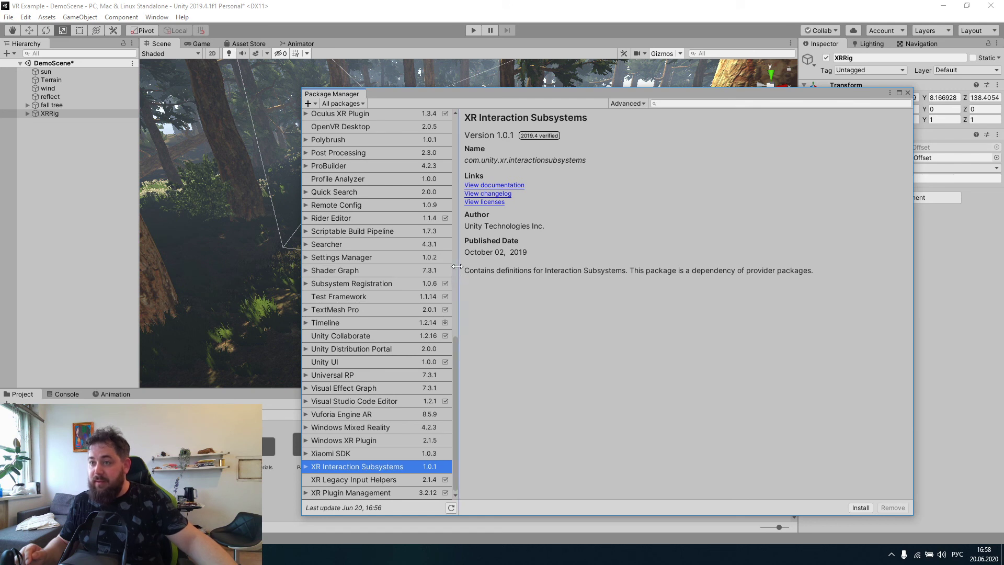
click(403, 112)
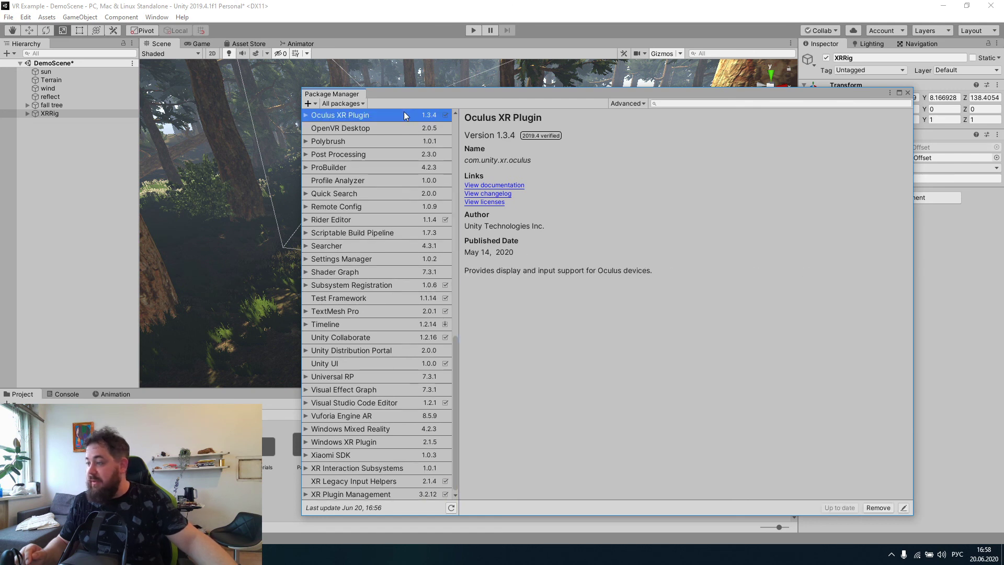
scroll(454, 111, up, 5)
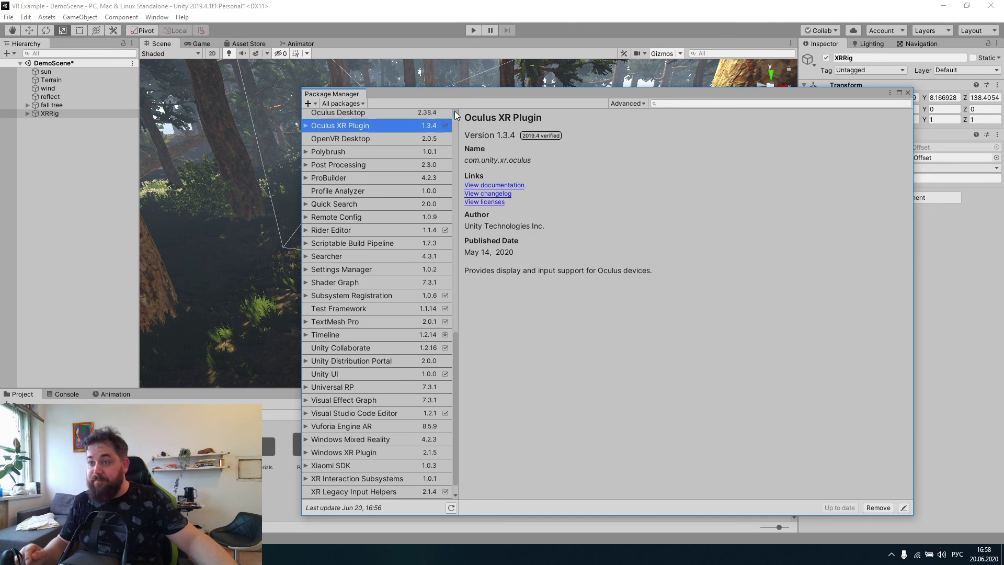
scroll(454, 111, up, 5)
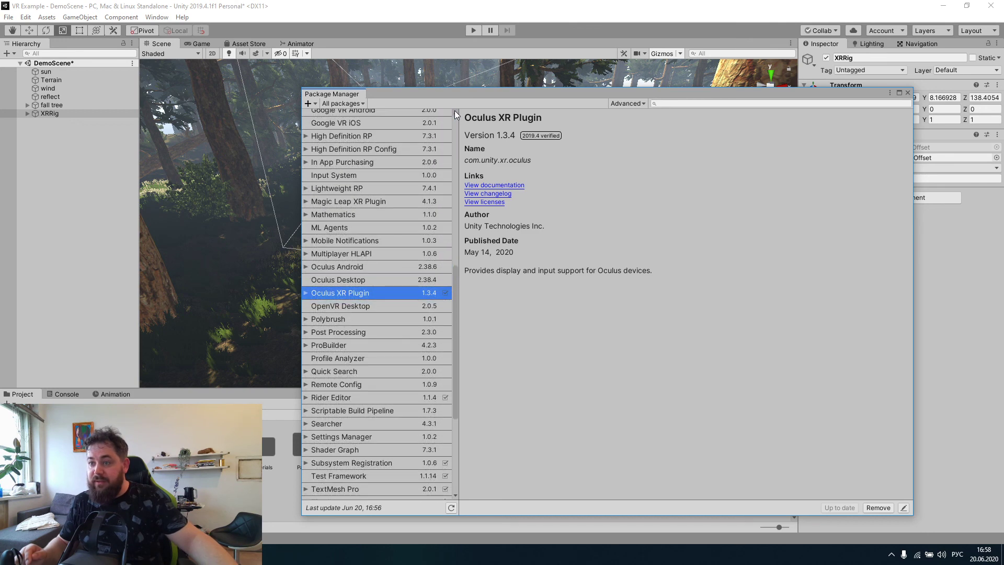
scroll(454, 110, up, 6)
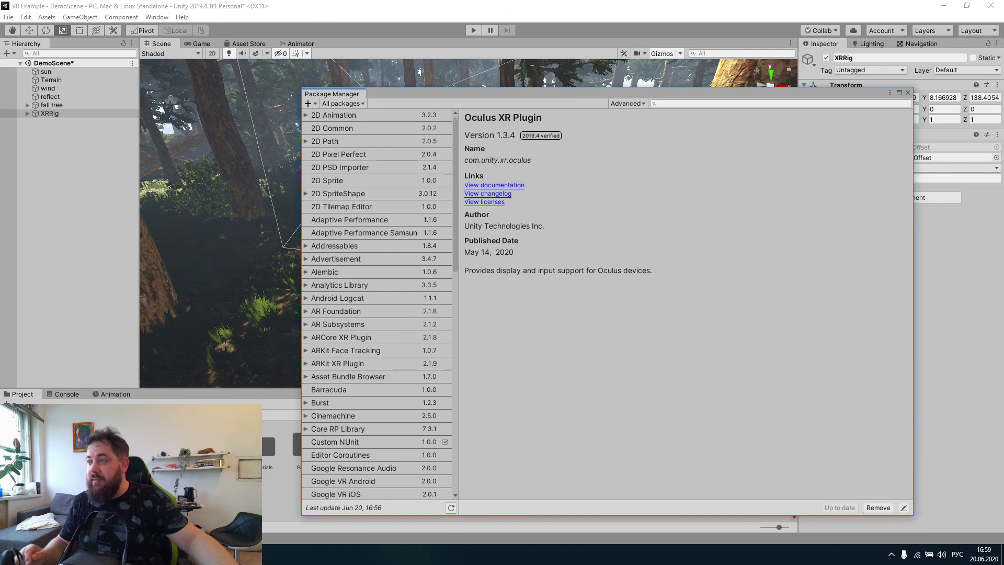
click(908, 94)
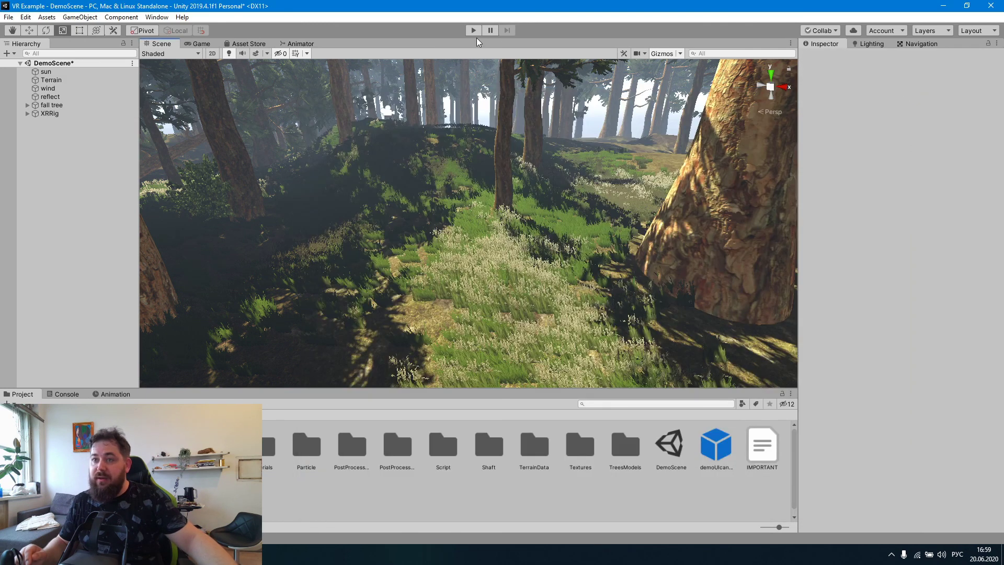
Open the Asset Store and its asset search
click(240, 42)
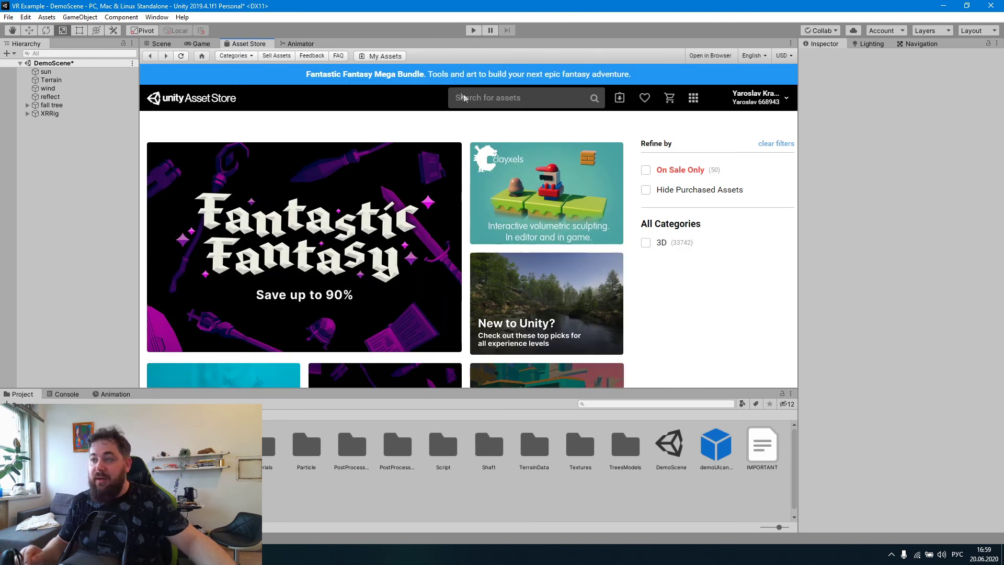
click(466, 98)
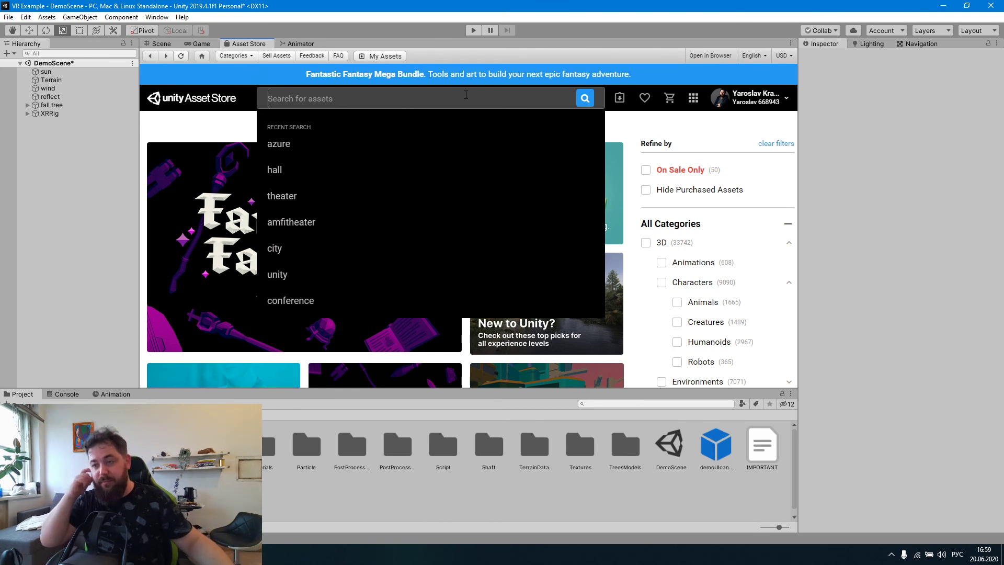
text(щсгдгы)
key(Return)
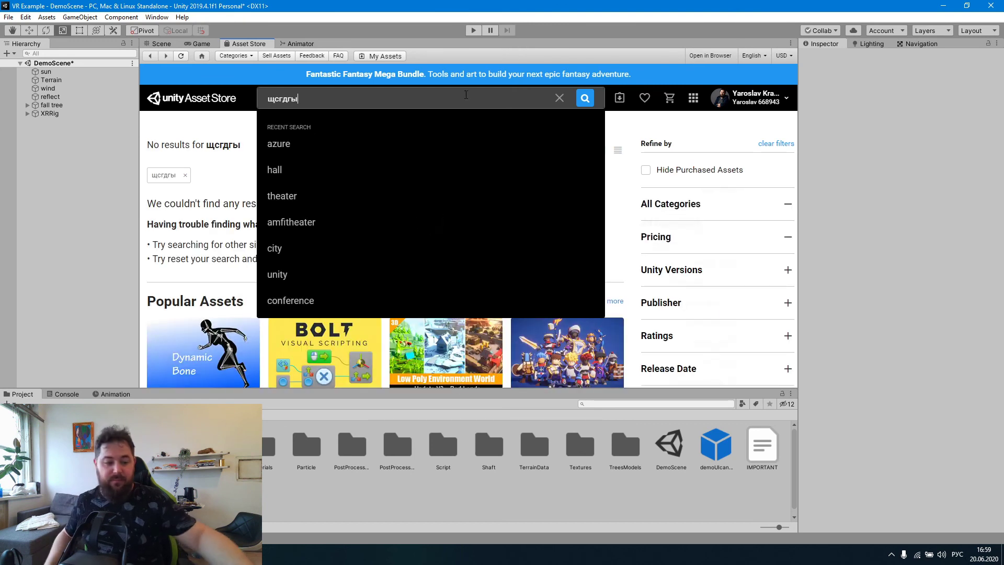
key(BackSpace)
key(BackSpace)
key(BackSpace)
key(BackSpace)
key(BackSpace)
key(BackSpace)
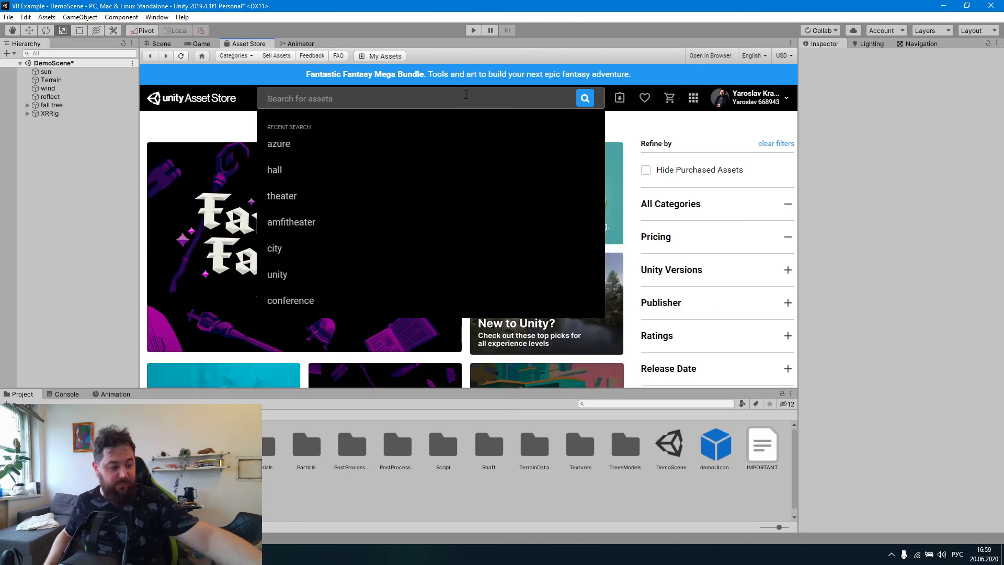
Search the Asset Store for "oculus" using the English keyboard layout
key(alt+shift)
text(oc)
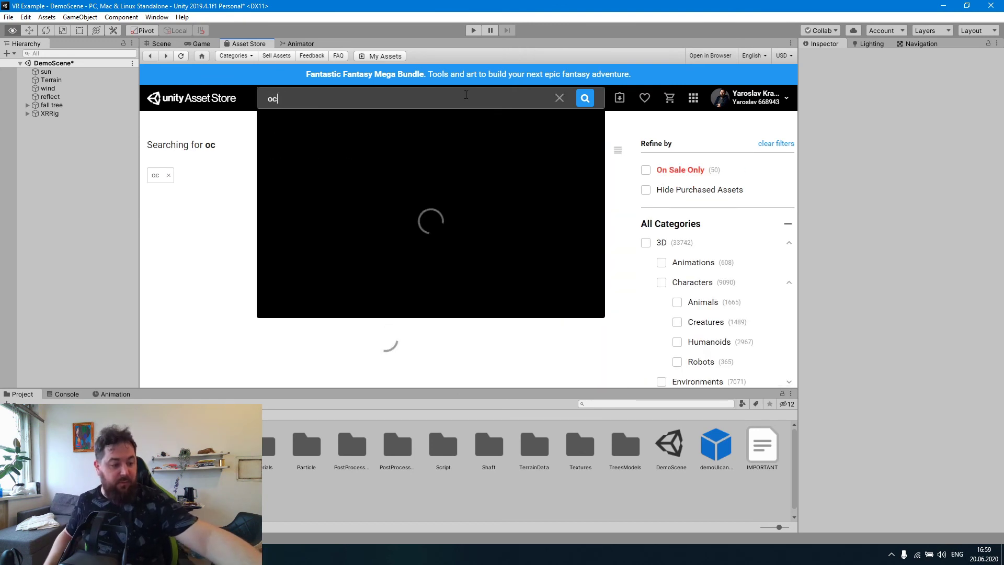
text(ulus)
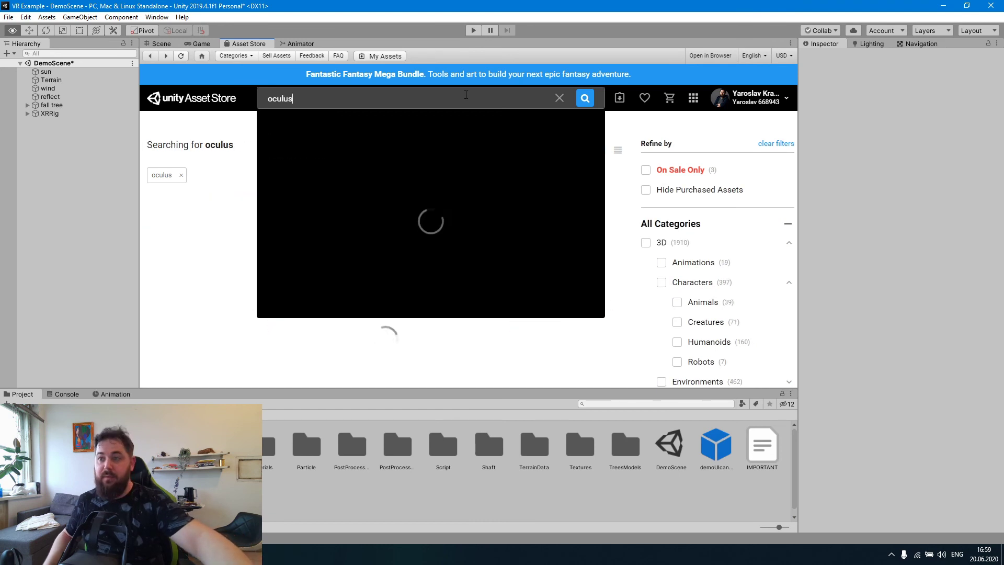
key(Return)
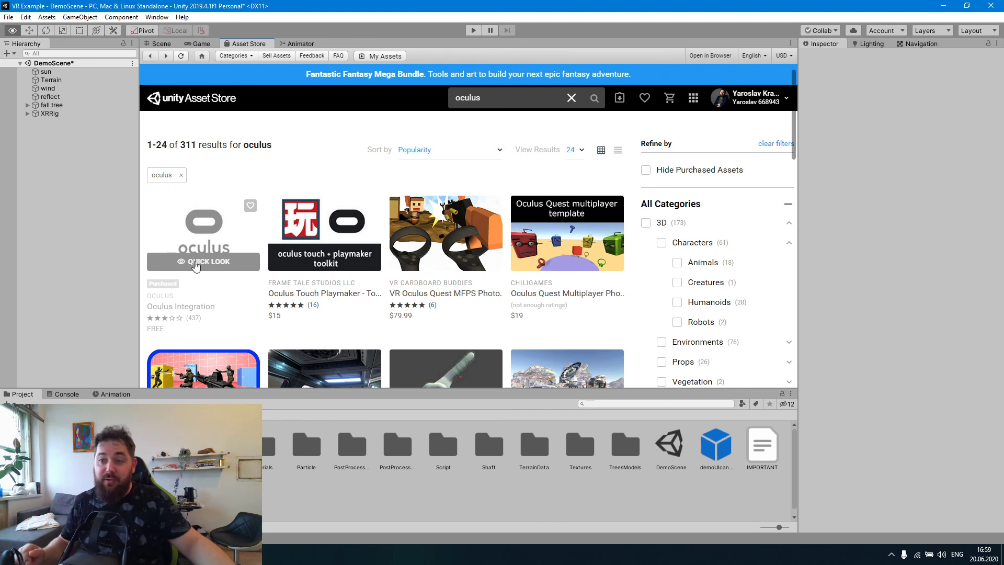
Download the free Oculus Integration asset and import all its contents into the project
click(194, 261)
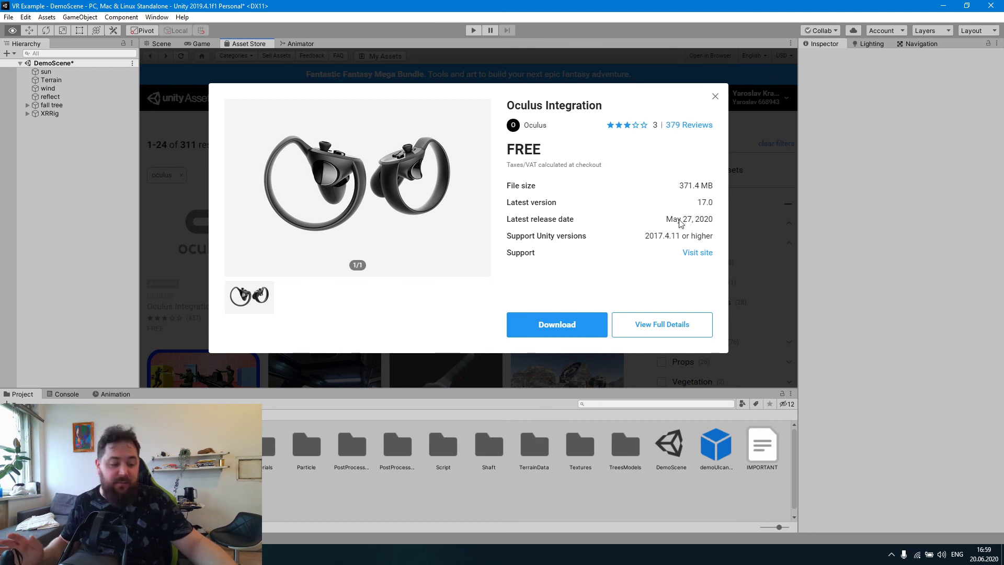
click(581, 328)
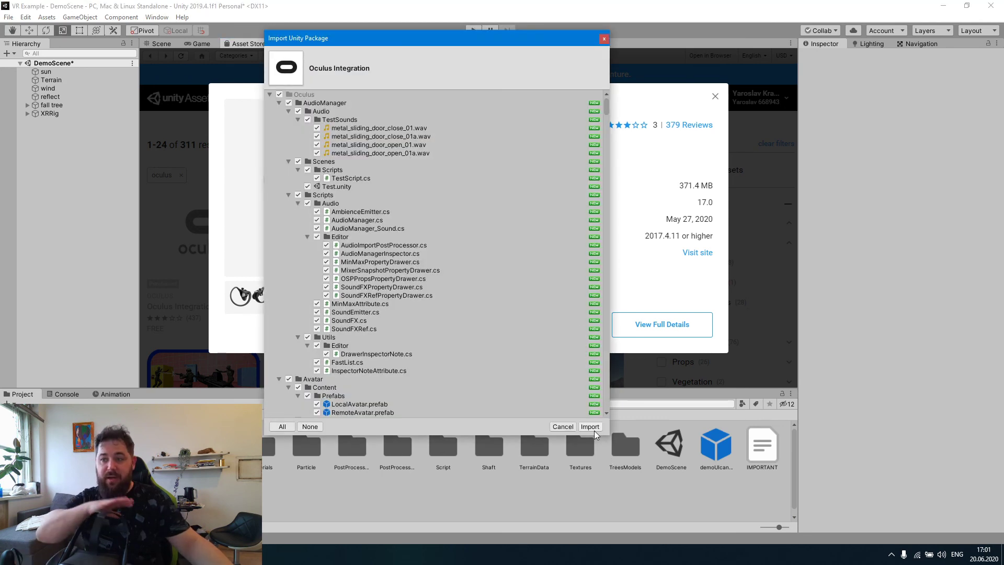
click(594, 430)
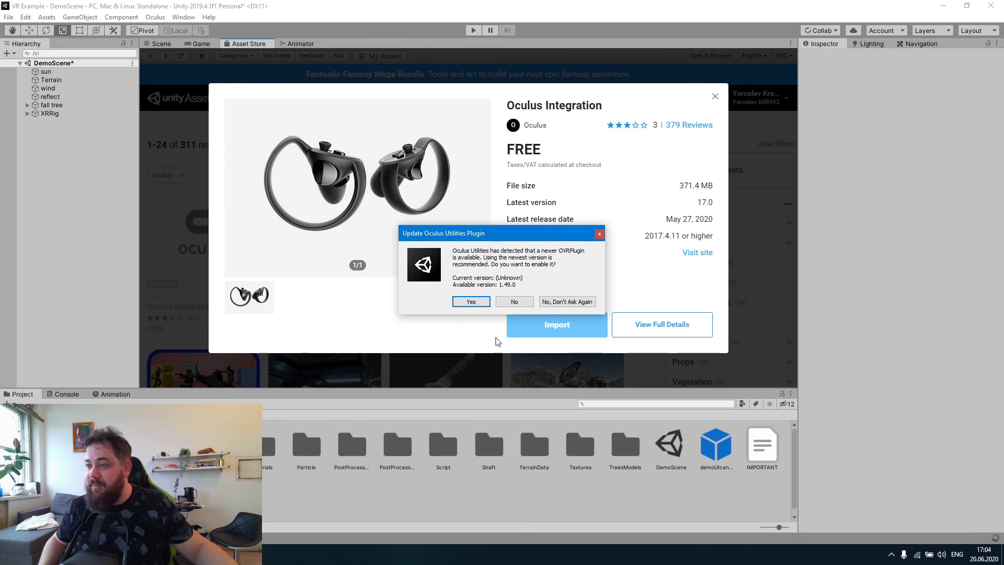
Enable the newer OVRPlugin 1.49.0, upgrade the spatializer plugins, and restart the editor with the DemoScene changes saved
click(479, 303)
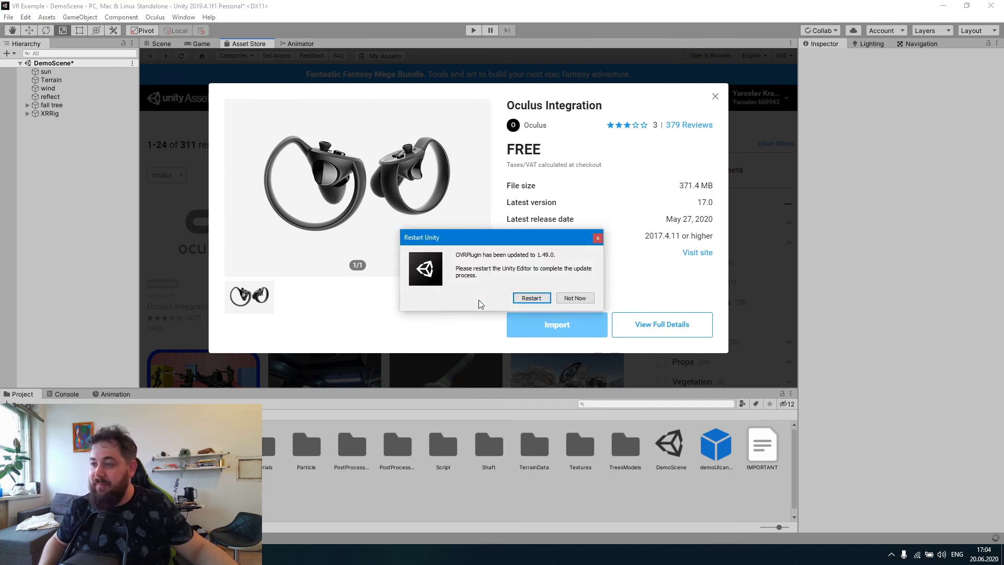
click(524, 298)
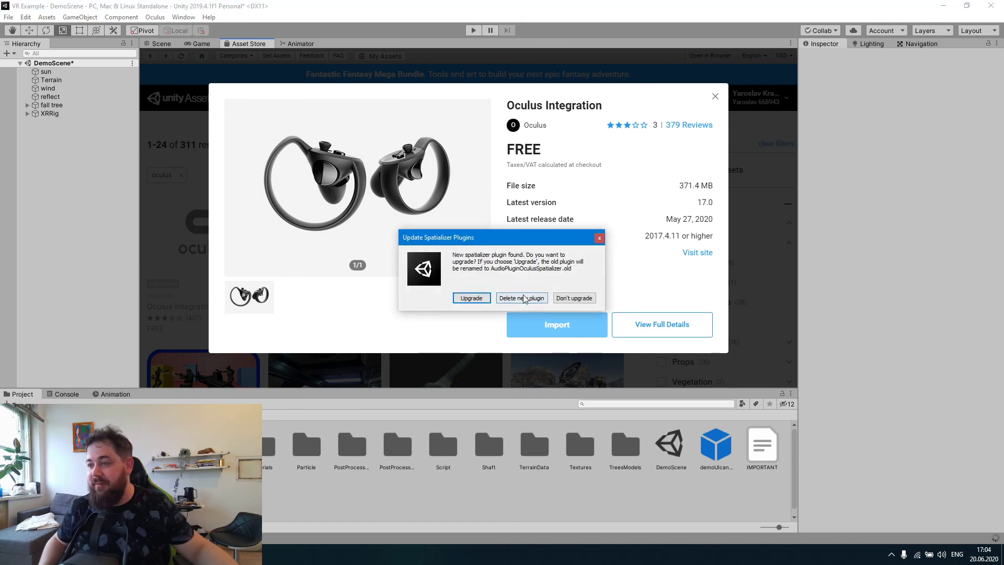
click(460, 299)
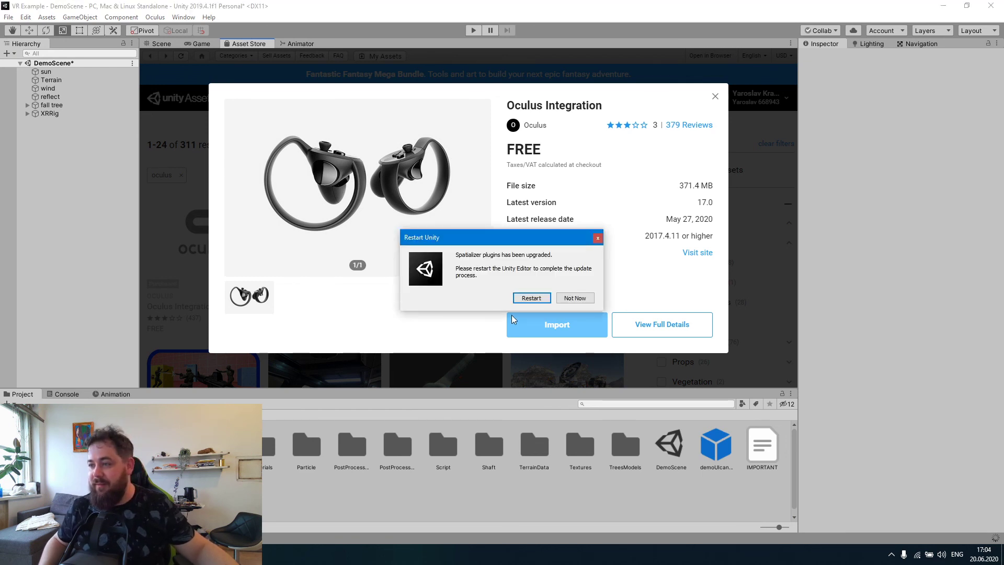
click(525, 299)
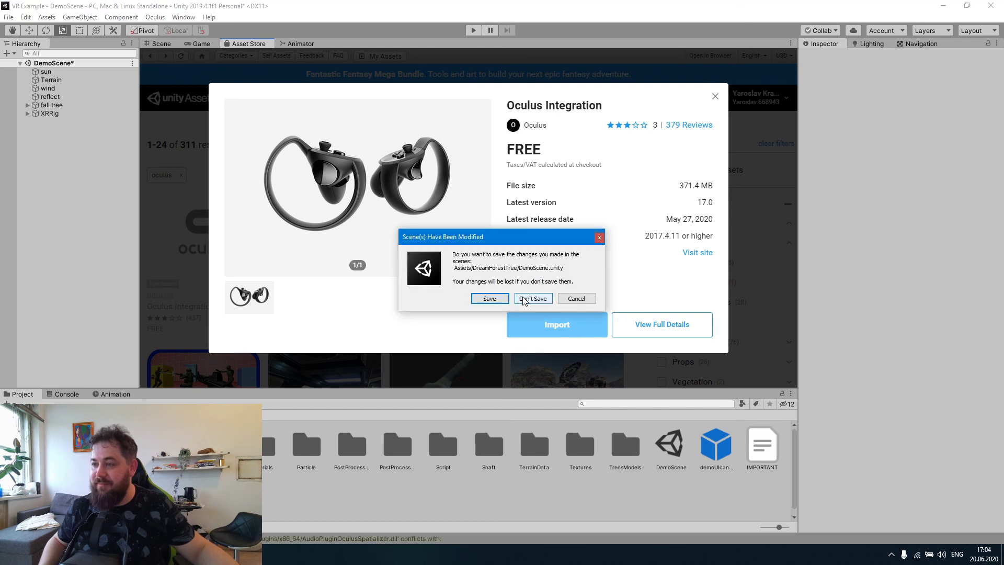
click(486, 296)
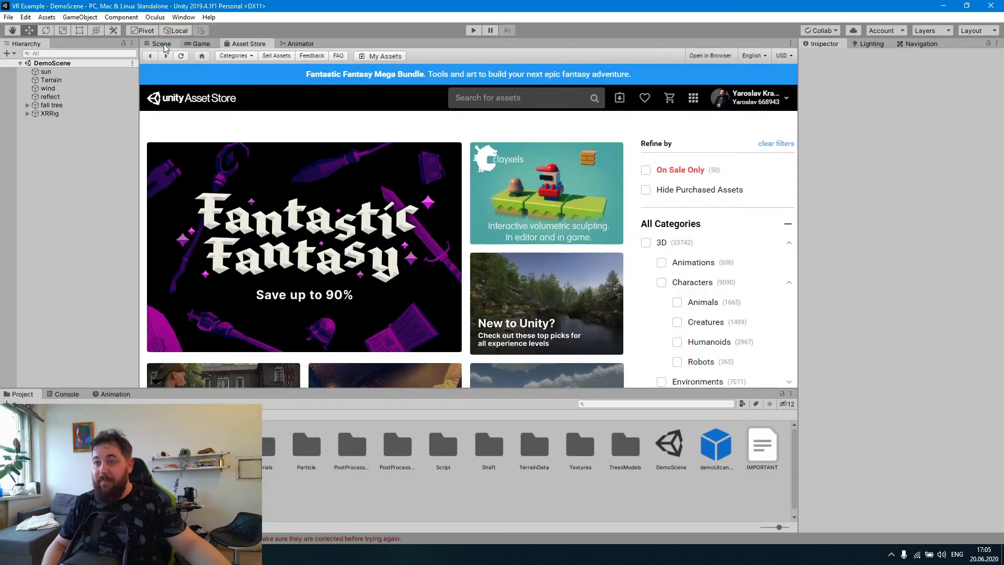
Return to the Scene view, look through the available XR and Oculus commands, and run the scene
click(165, 44)
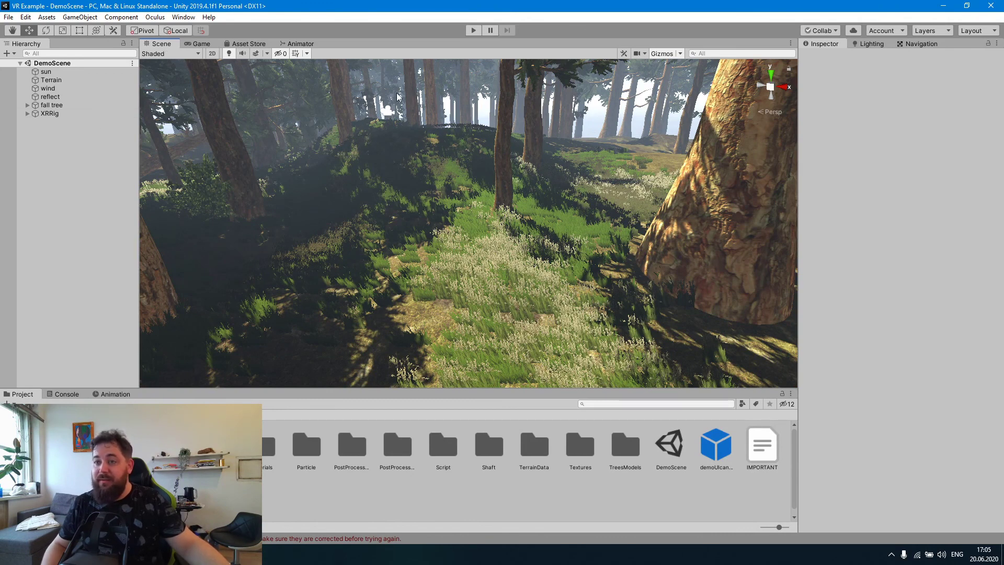
click(80, 17)
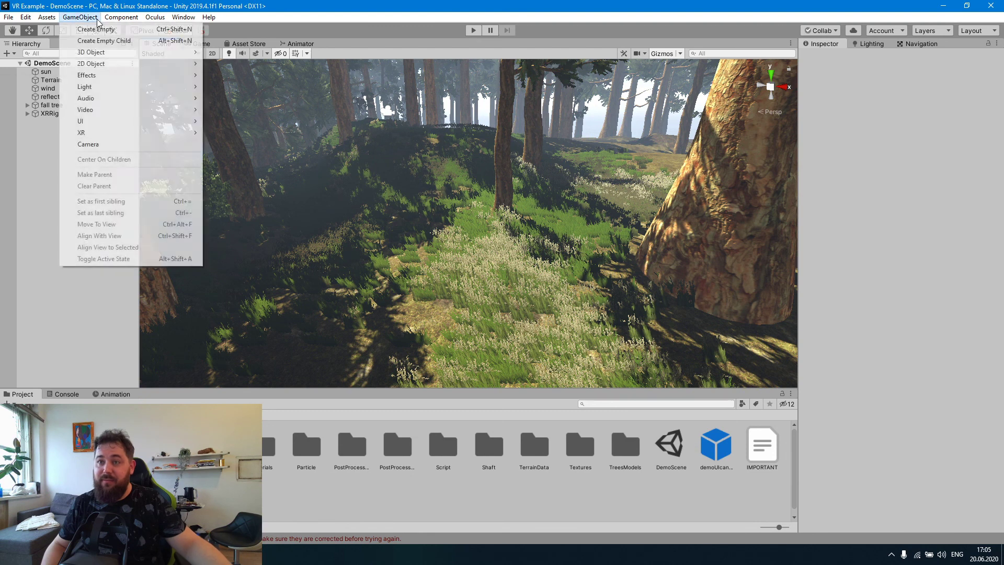
mouse_move(151, 133)
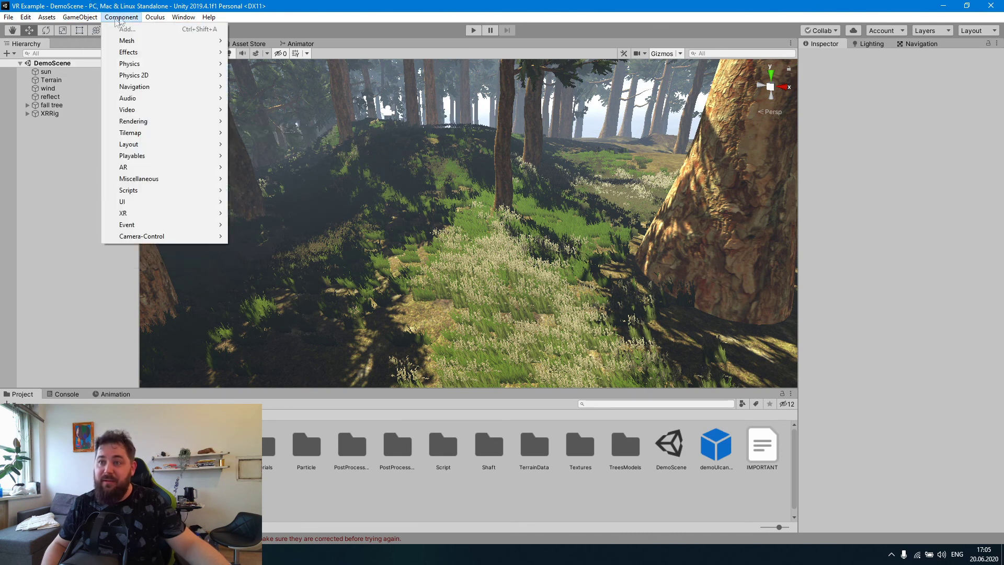
mouse_move(153, 19)
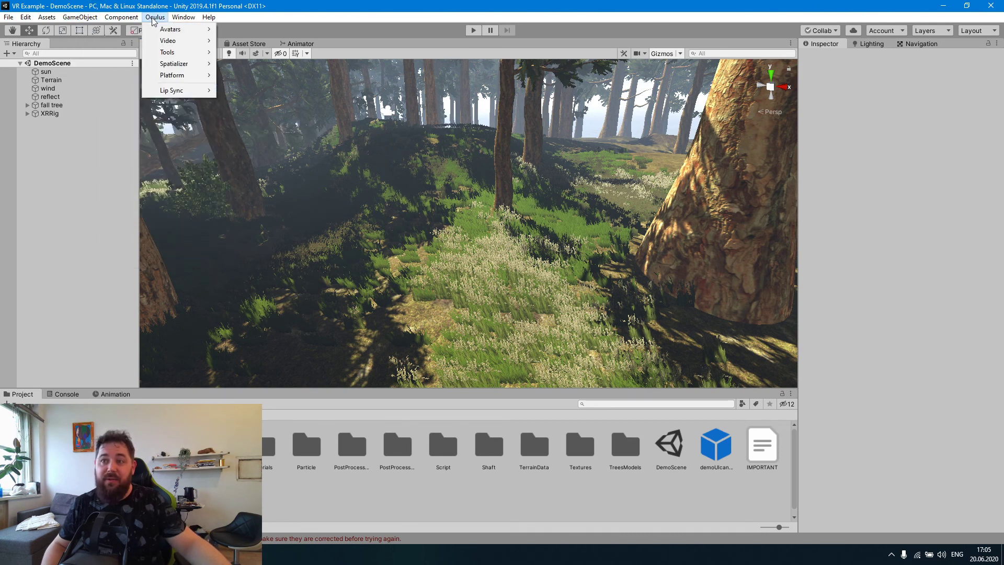
mouse_move(165, 42)
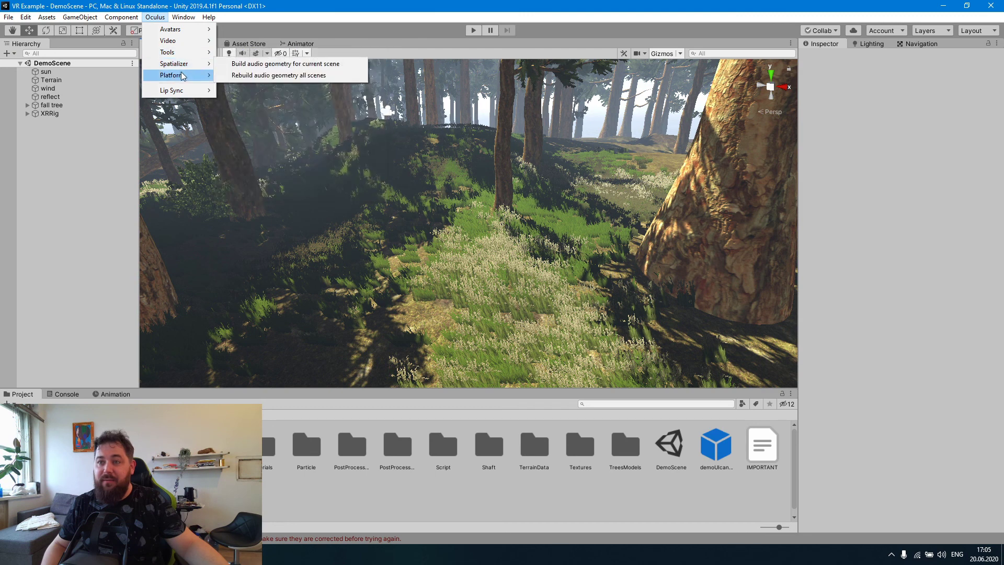
mouse_move(182, 77)
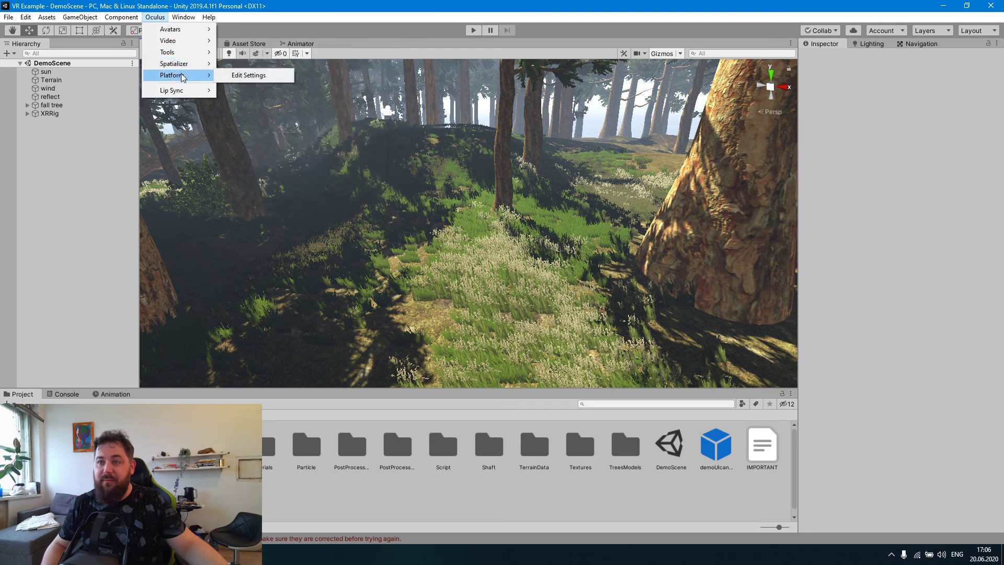
click(153, 4)
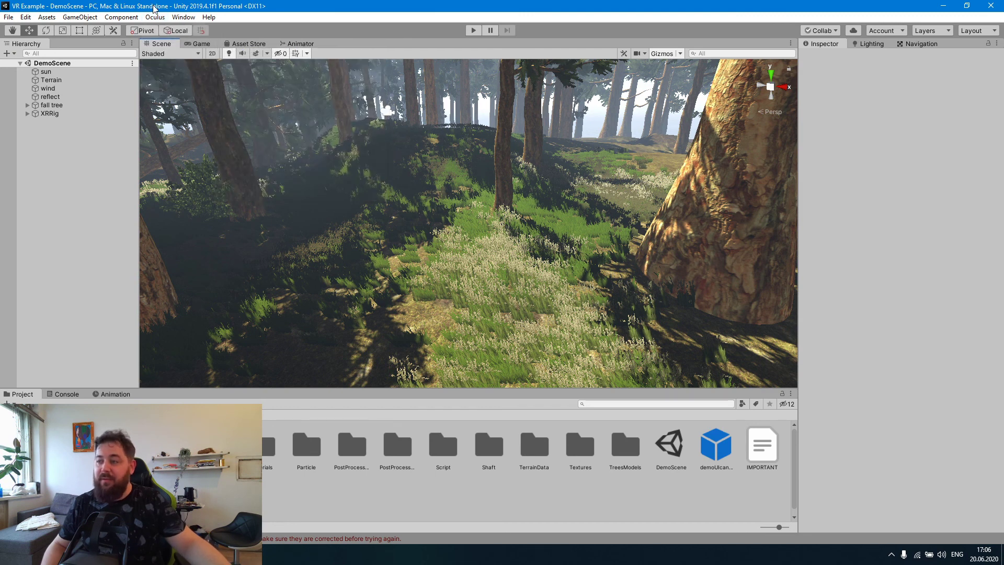
click(472, 30)
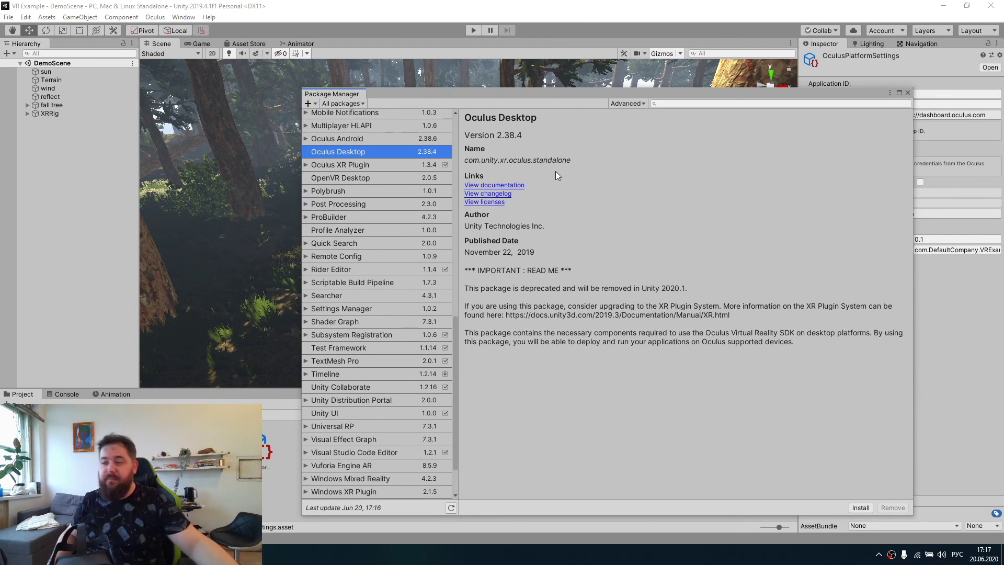
Show preview packages in the Package Manager and install the XR Interaction Toolkit preview 0.9.4
click(629, 101)
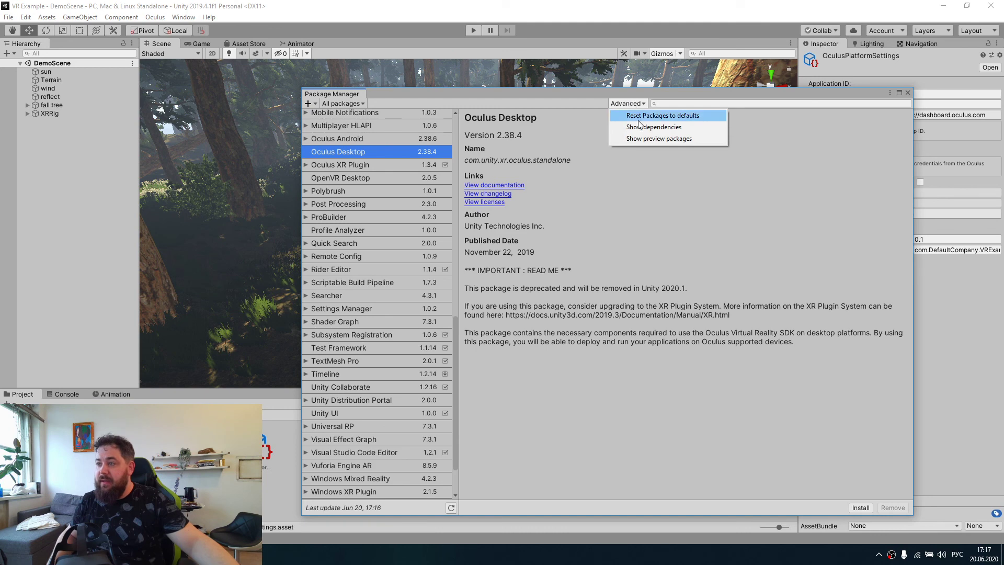
click(639, 140)
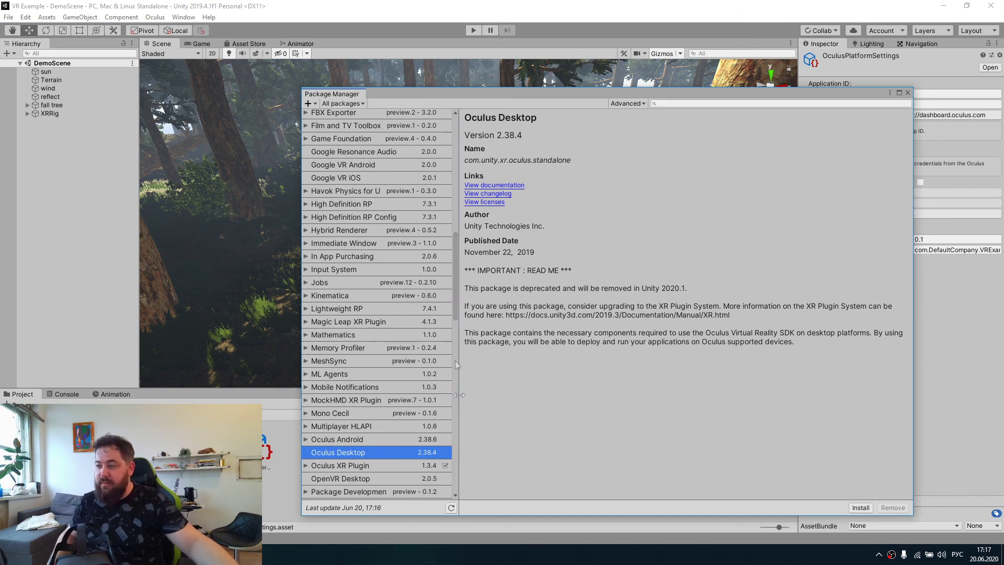
click(421, 468)
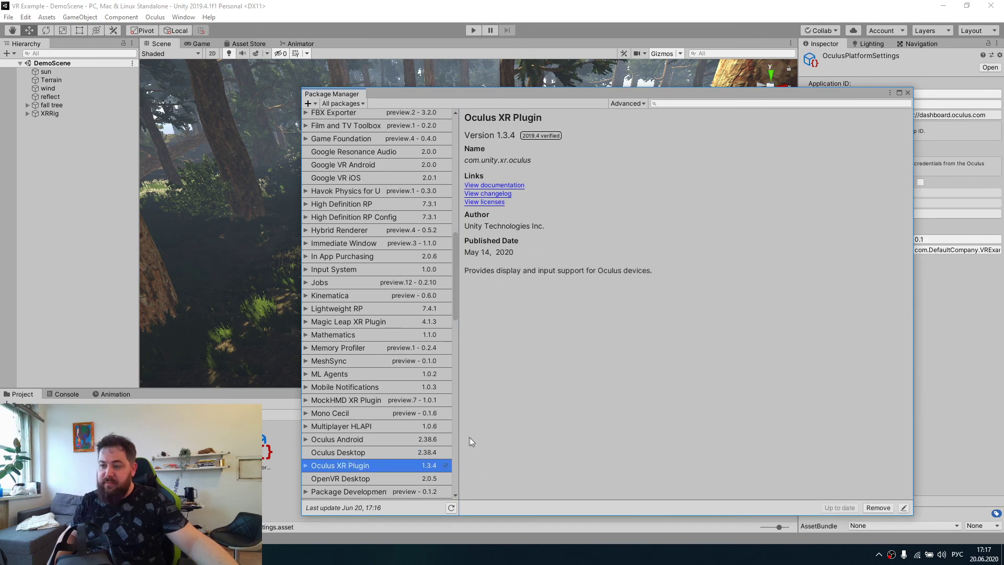
scroll(456, 444, down, 2)
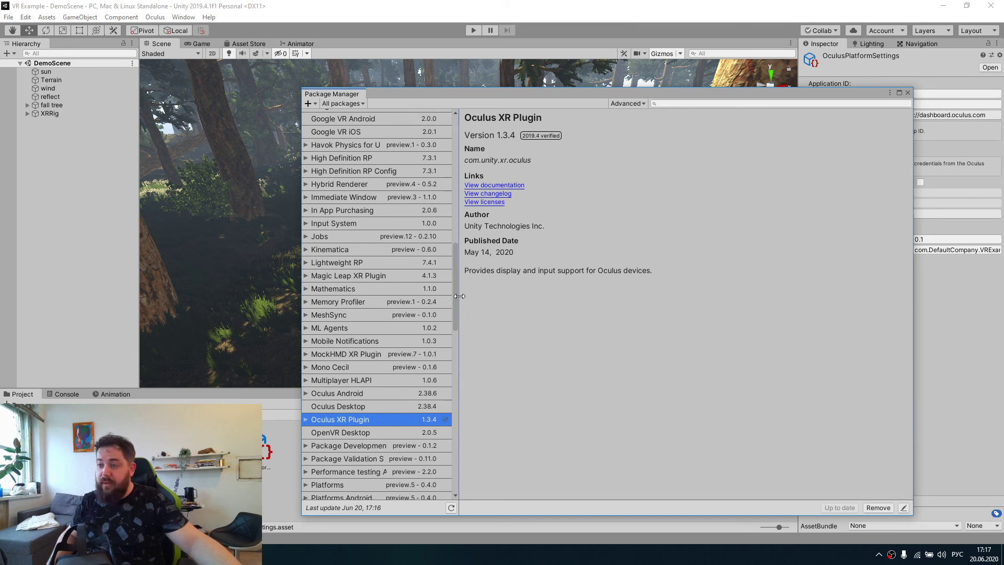
drag(456, 298, 448, 462)
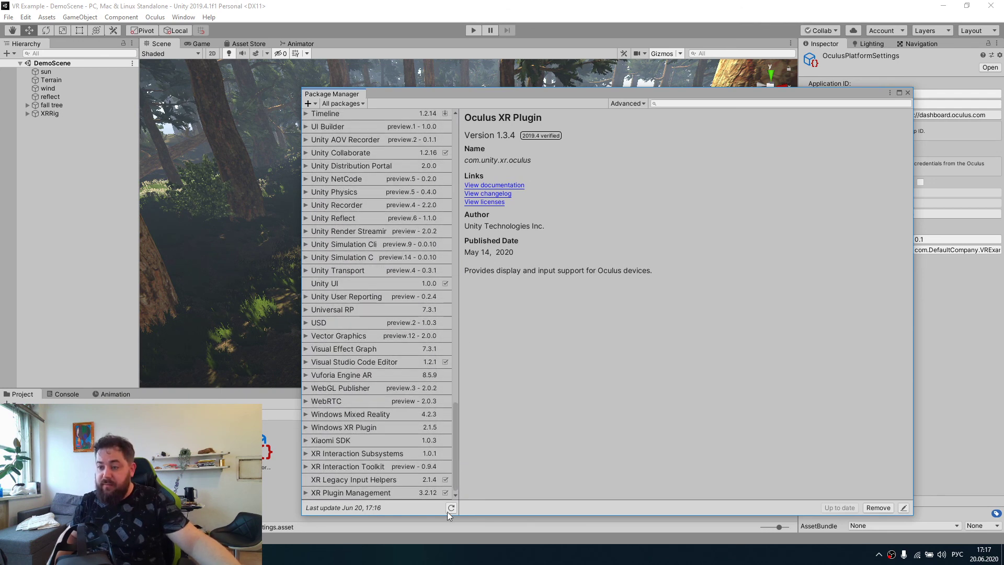
click(382, 468)
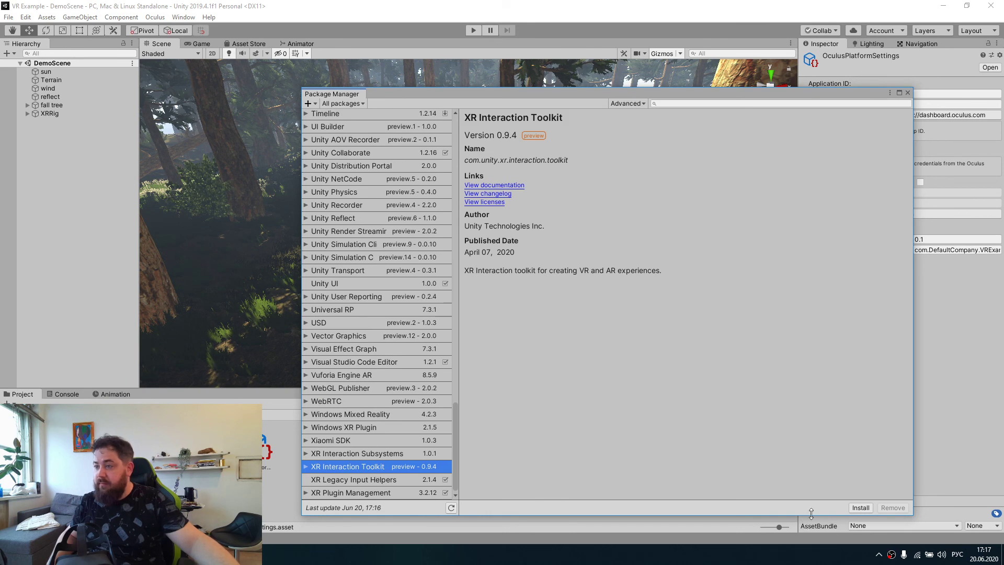
click(858, 508)
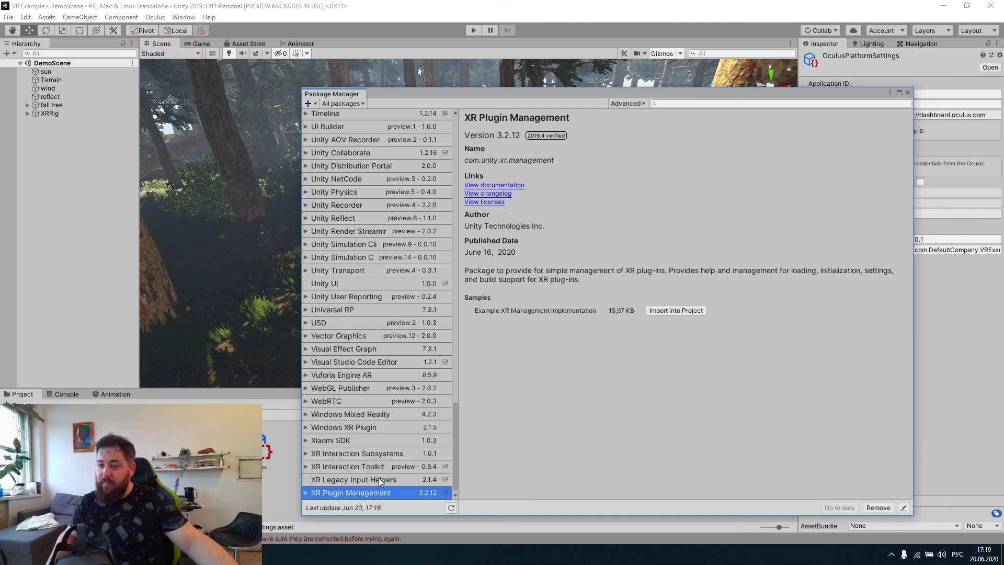
Install the XR Interaction Subsystems 1.0.1 package and close the Package Manager
click(374, 455)
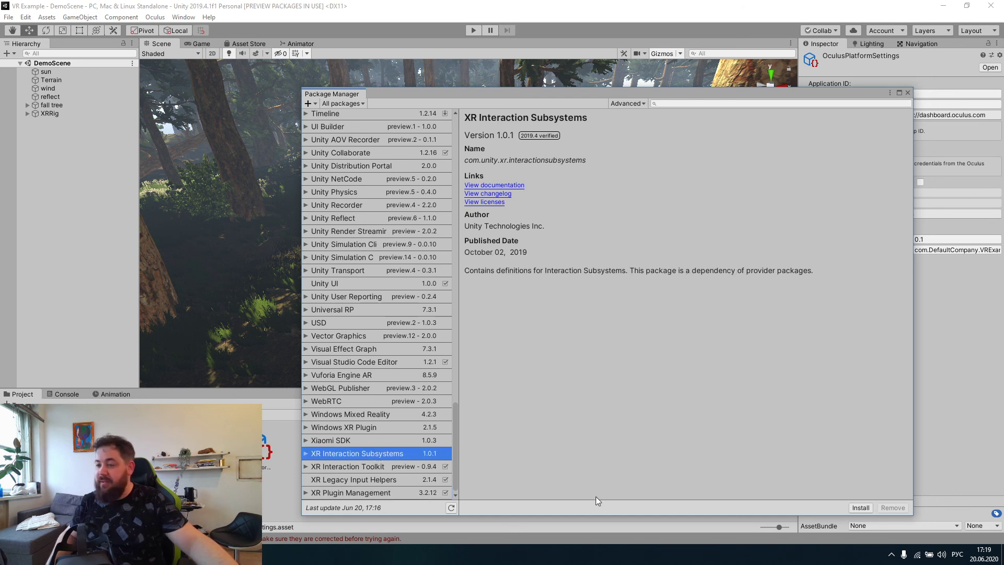
click(852, 509)
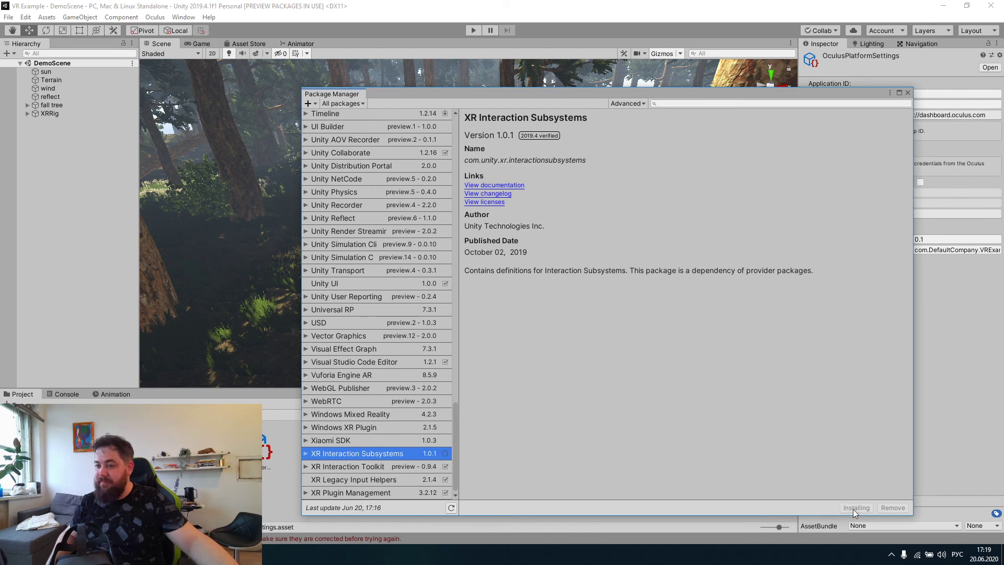
click(908, 93)
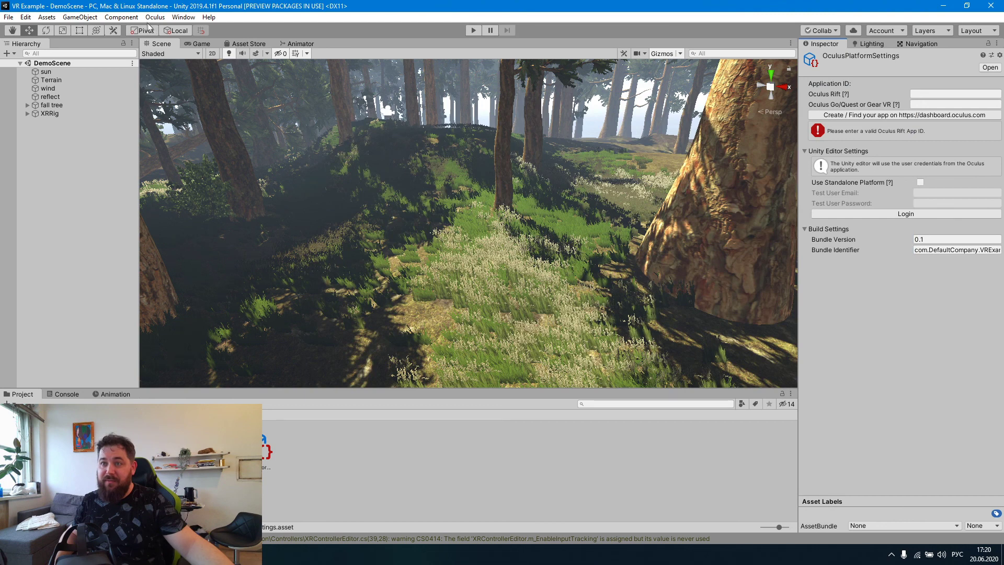
Add a Room-Scale XR Rig to DemoScene and delete the old XRRig object
click(98, 17)
mouse_move(103, 133)
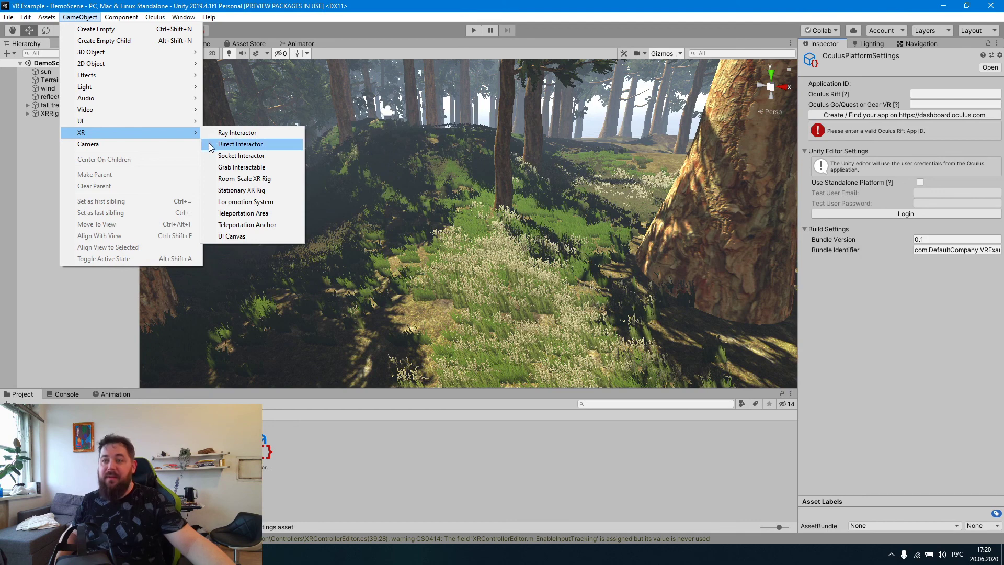
click(219, 179)
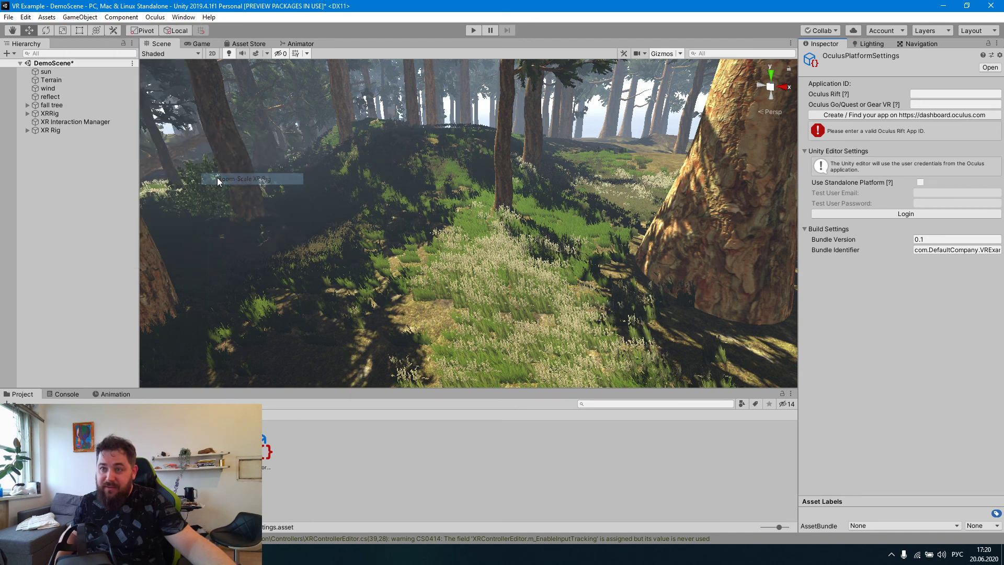
click(40, 112)
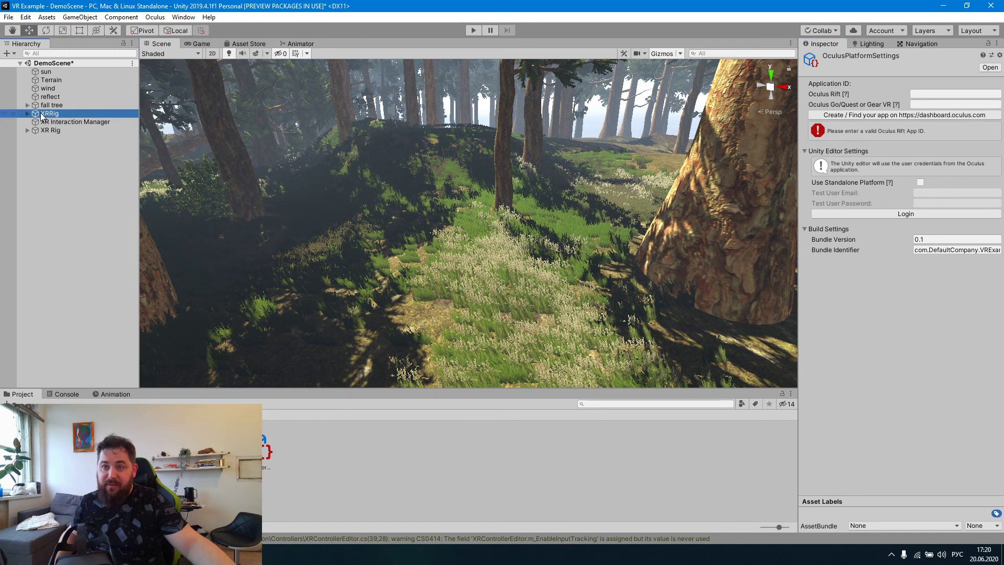
key(Delete)
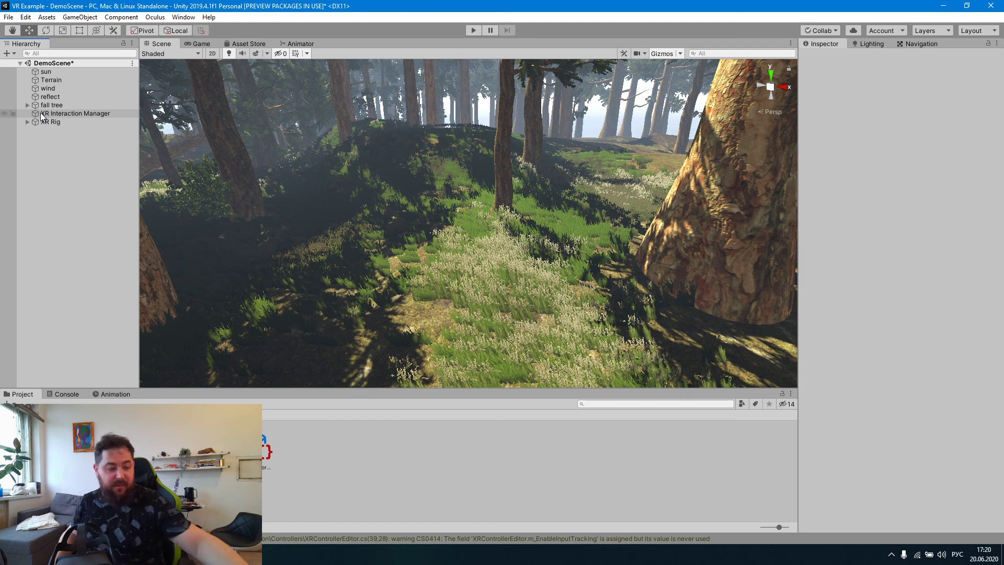
Move the new XR Rig from the terrain corner into the forest by the fallen tree, using Move To View
click(35, 124)
double_click(36, 124)
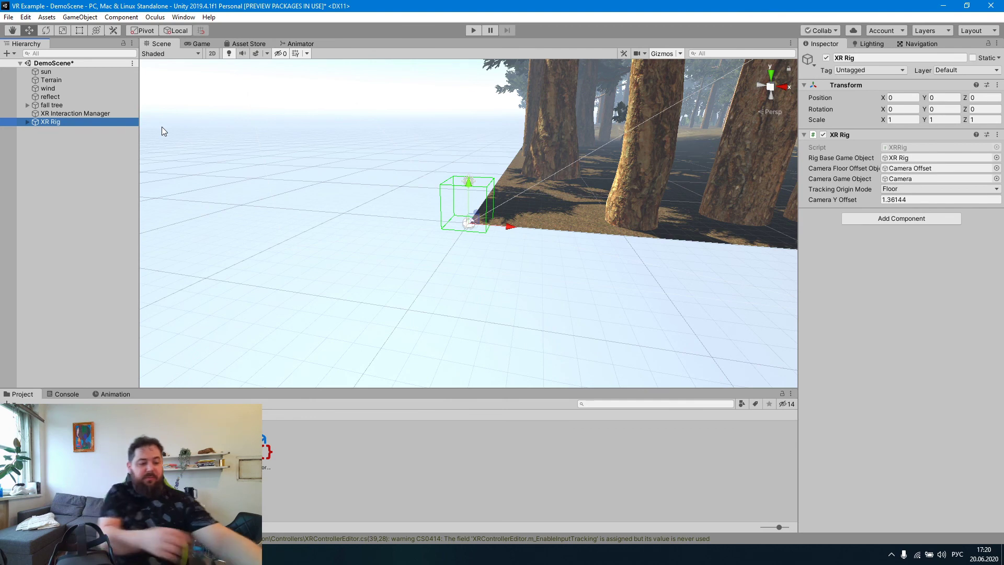
click(506, 193)
click(506, 193)
right_drag(506, 193, 467, 167)
key(w)
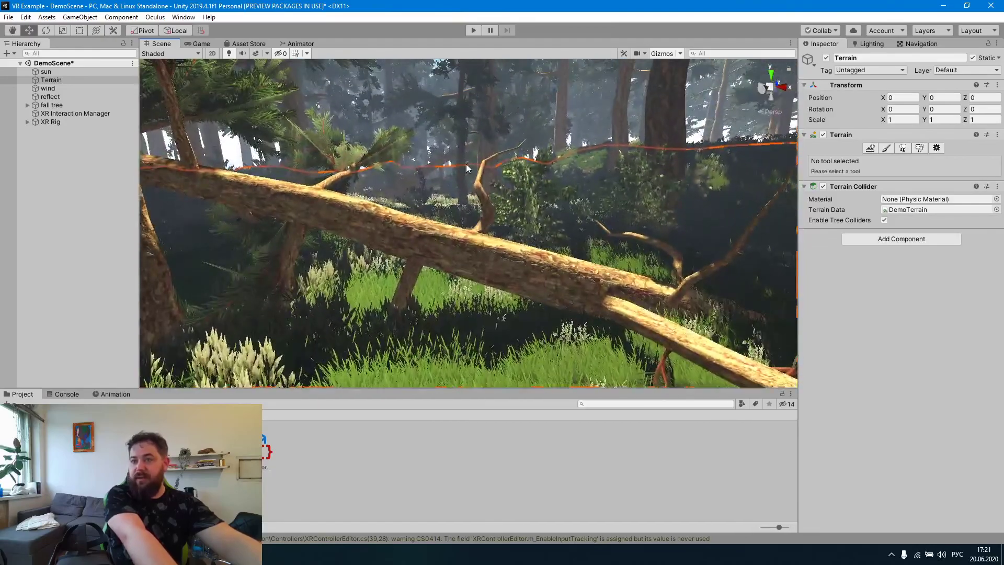
click(40, 122)
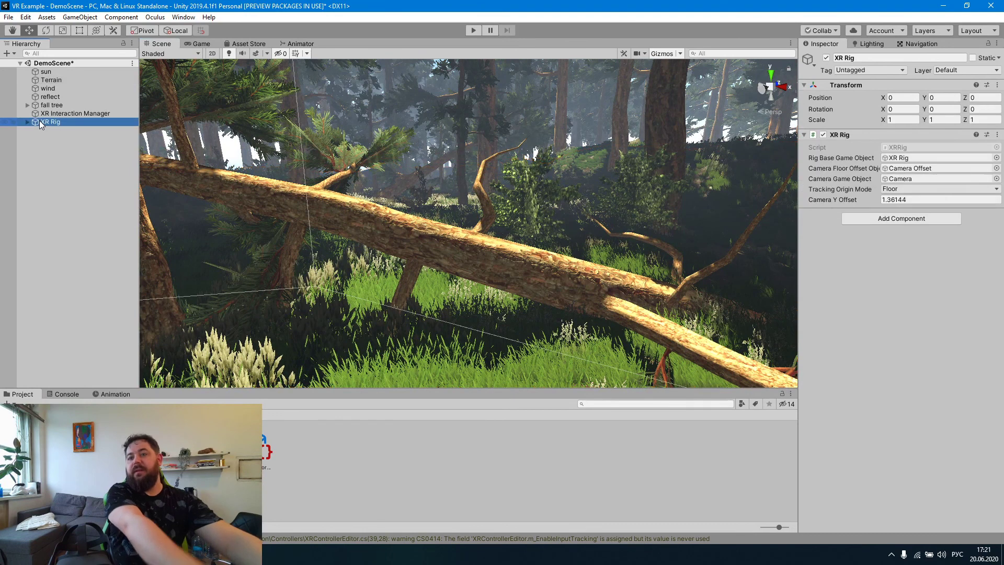
click(77, 18)
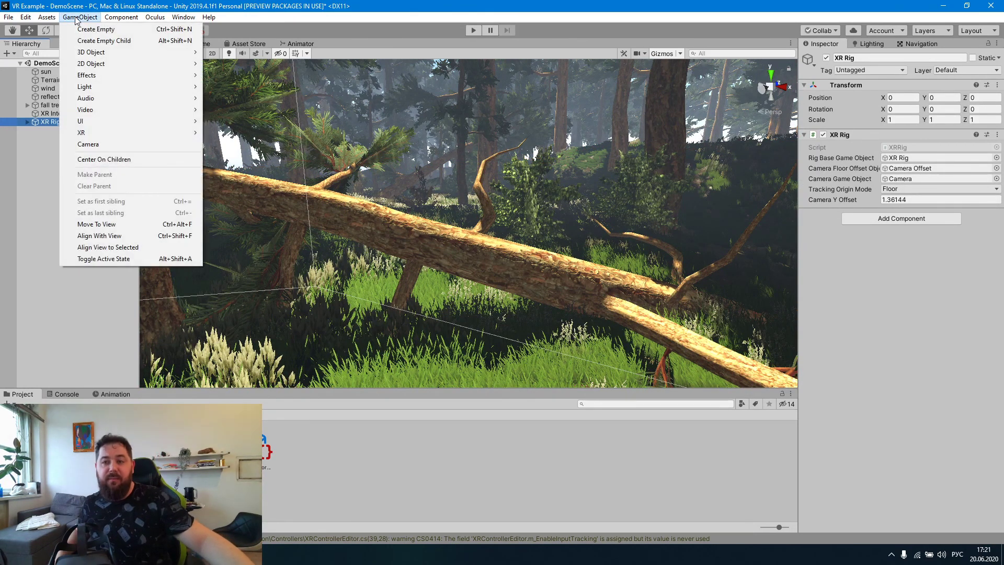
click(79, 224)
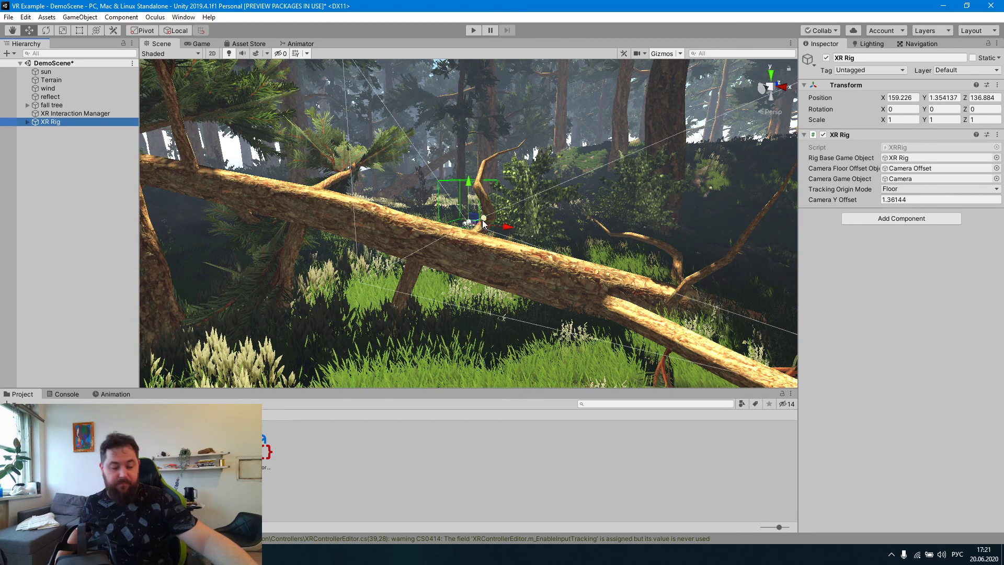
Shift the XR Rig in front of the fallen trunk, to about X 166.5 and Z 122.5, and run the scene
drag(483, 223, 437, 372)
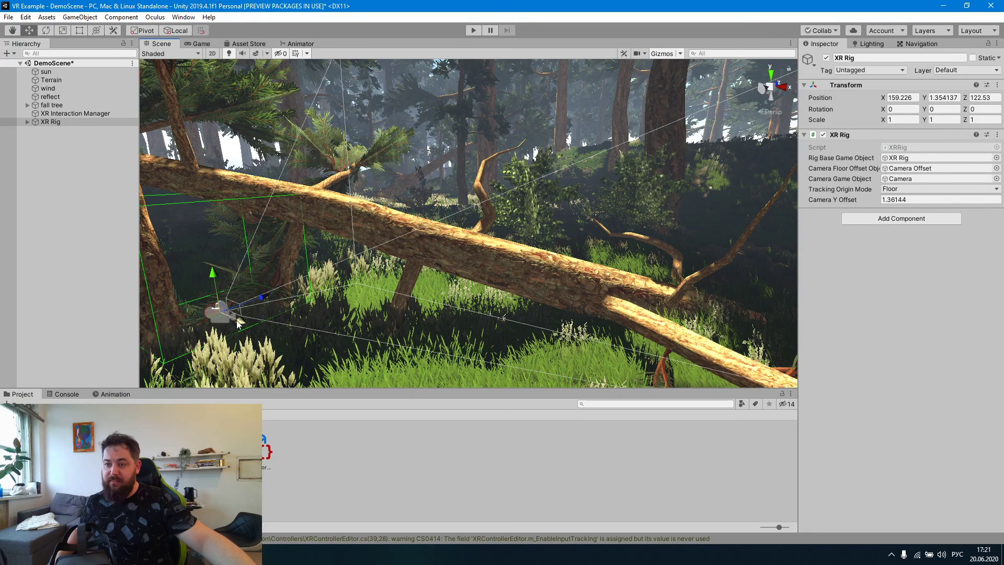
drag(238, 322, 387, 381)
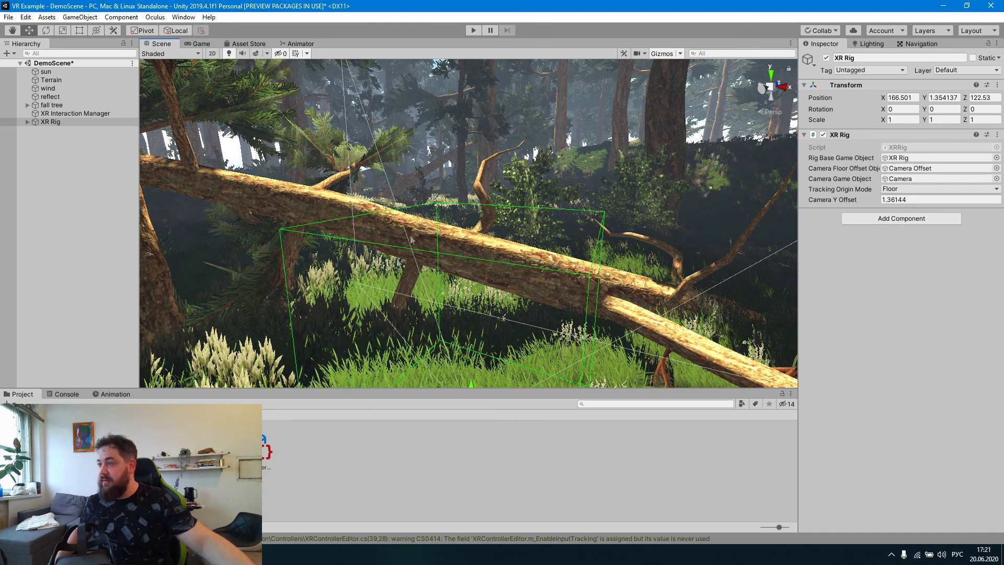
click(475, 30)
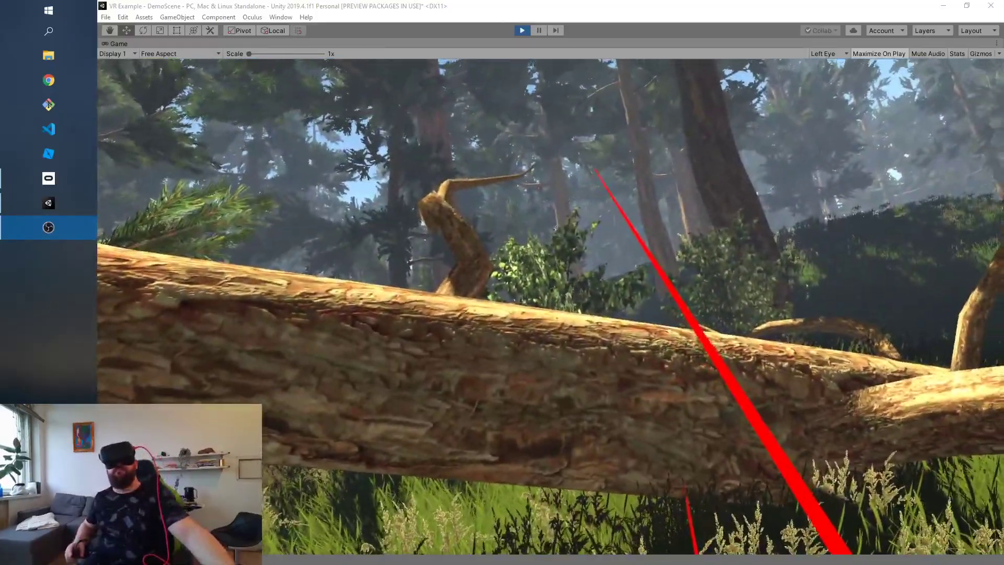
Stop the running scene and add a Spotlight as a child of RightHand Controller
click(522, 30)
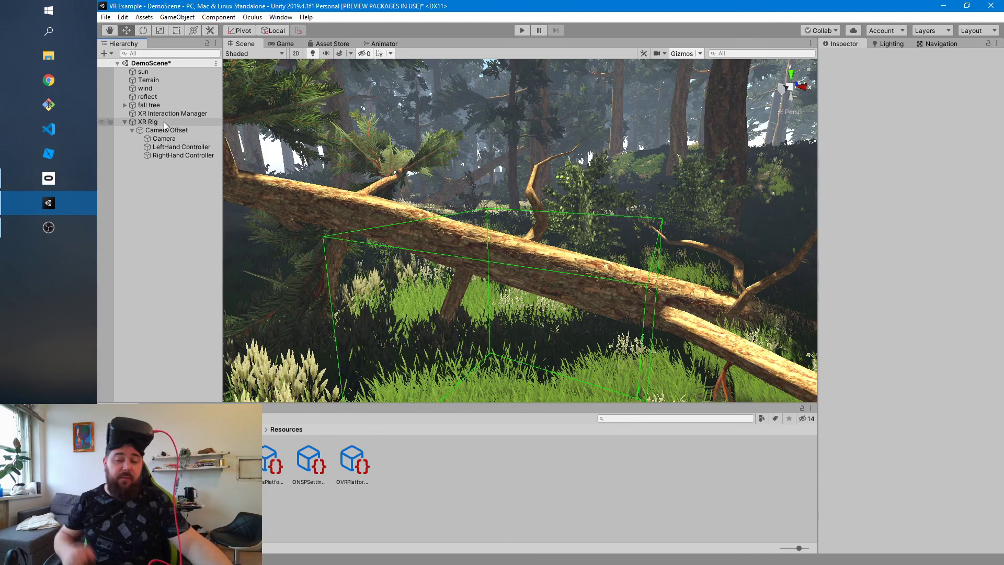
click(172, 158)
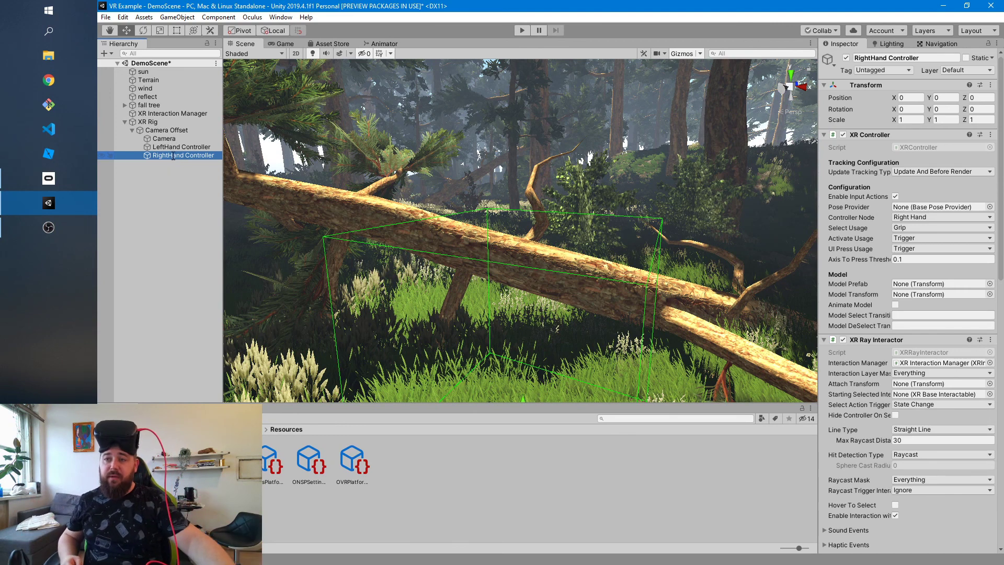
click(172, 155)
click(146, 155)
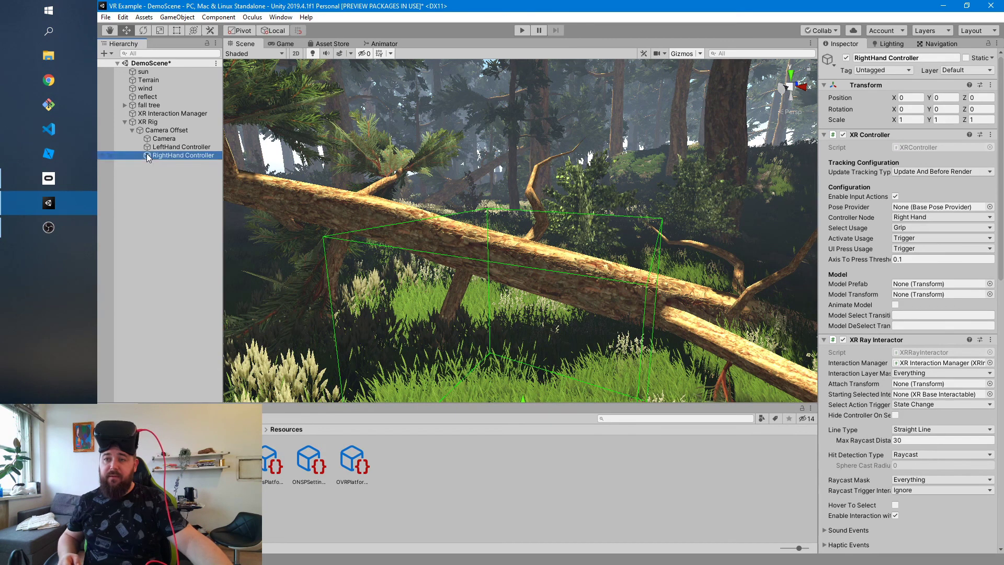
right_click(147, 155)
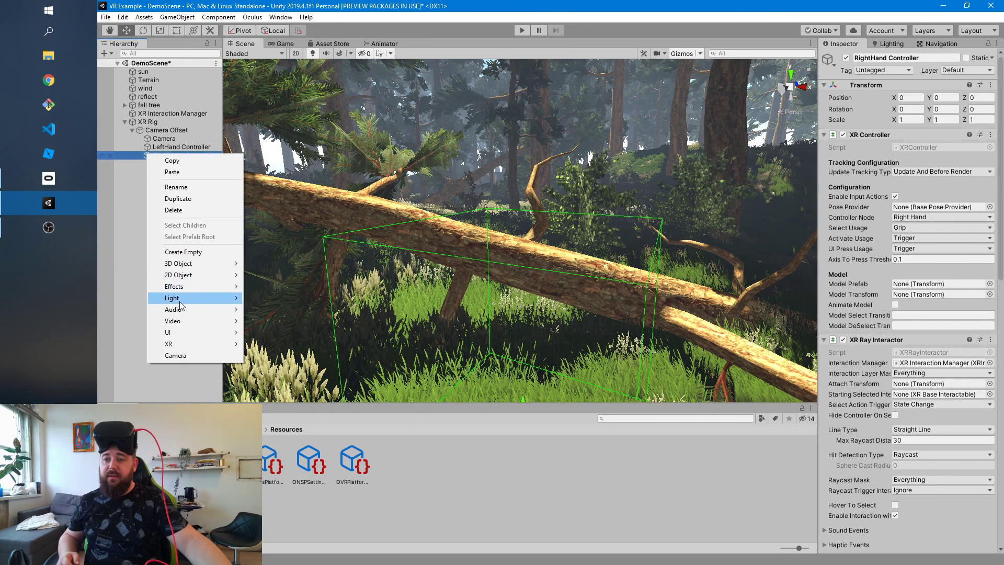
mouse_move(180, 298)
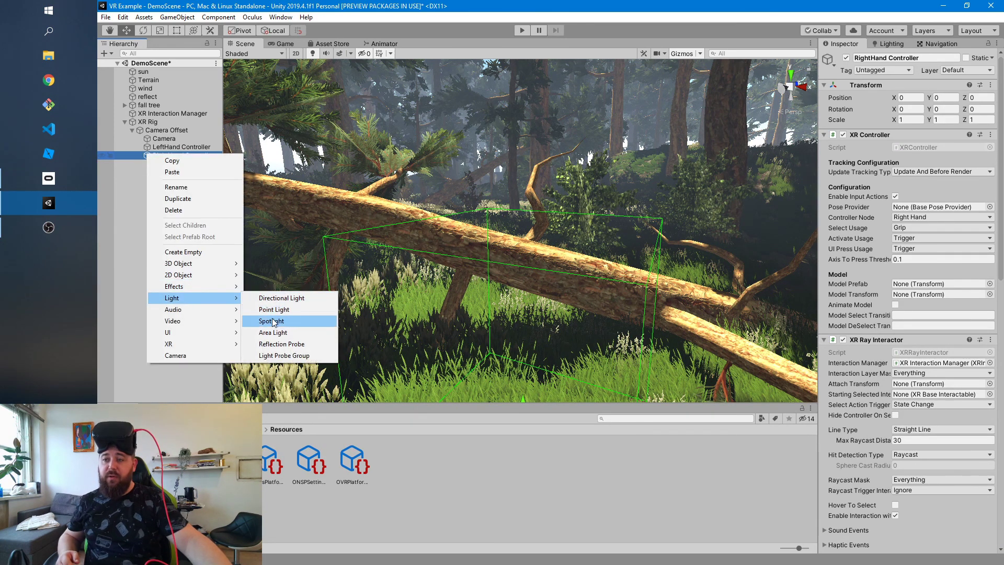
click(271, 319)
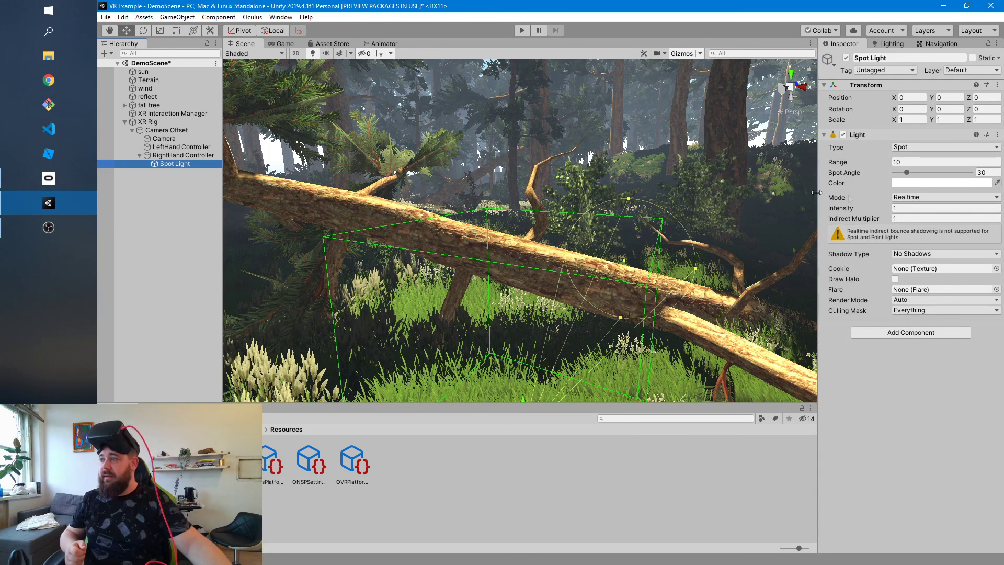
Give the Spot Light a range of 20, an intensity of 2 and Hard Shadows
click(897, 161)
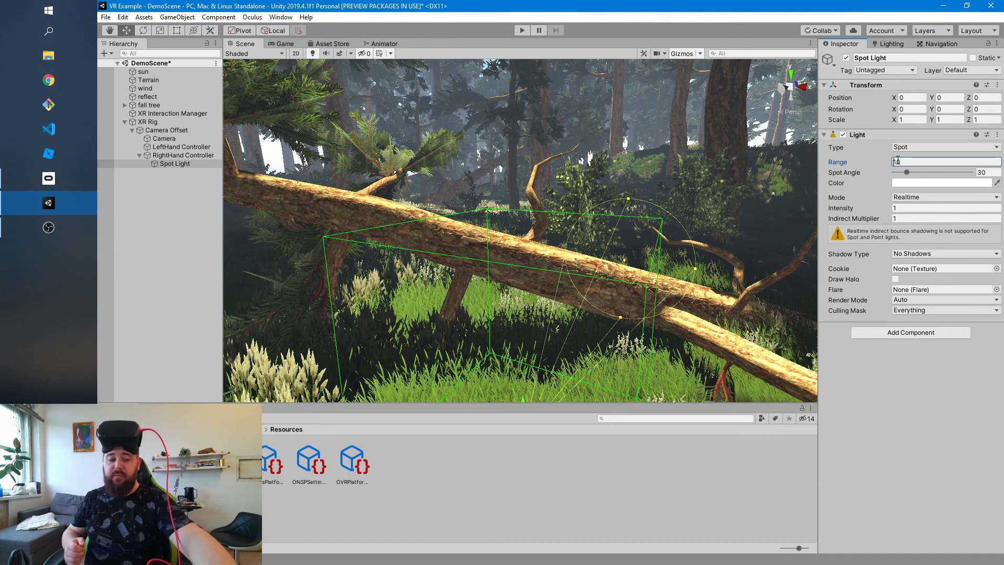
text(20)
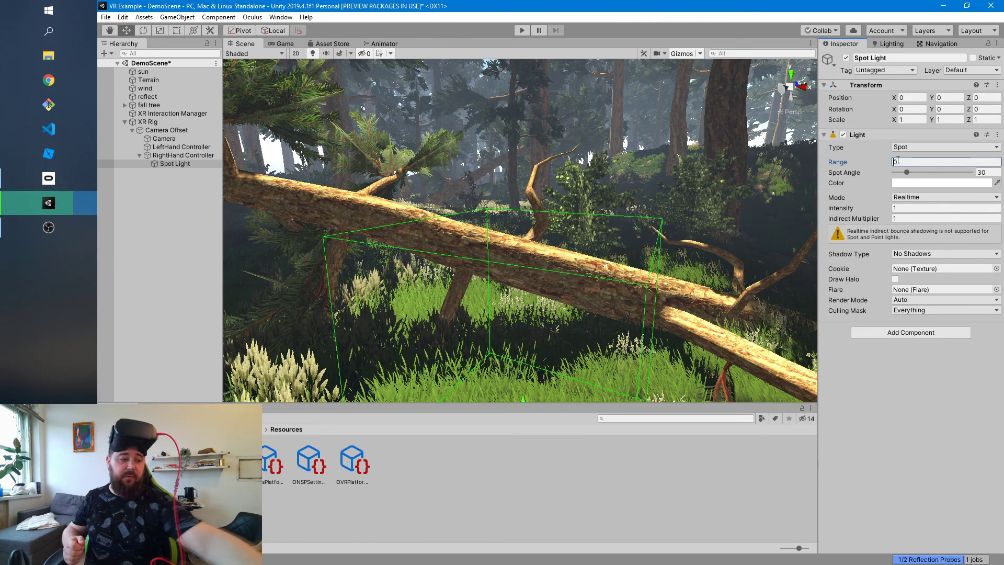
click(899, 209)
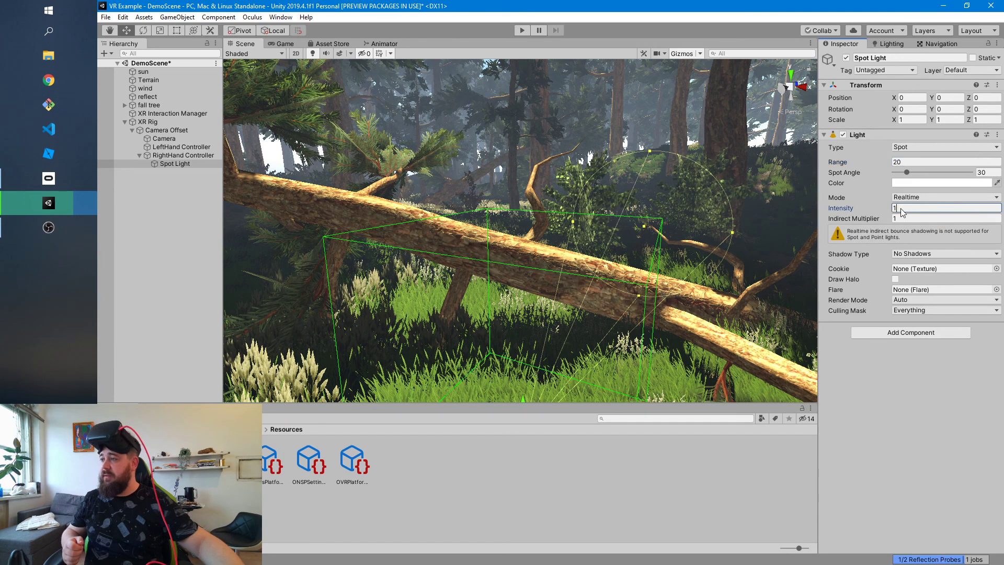
key(BackSpace)
text(2)
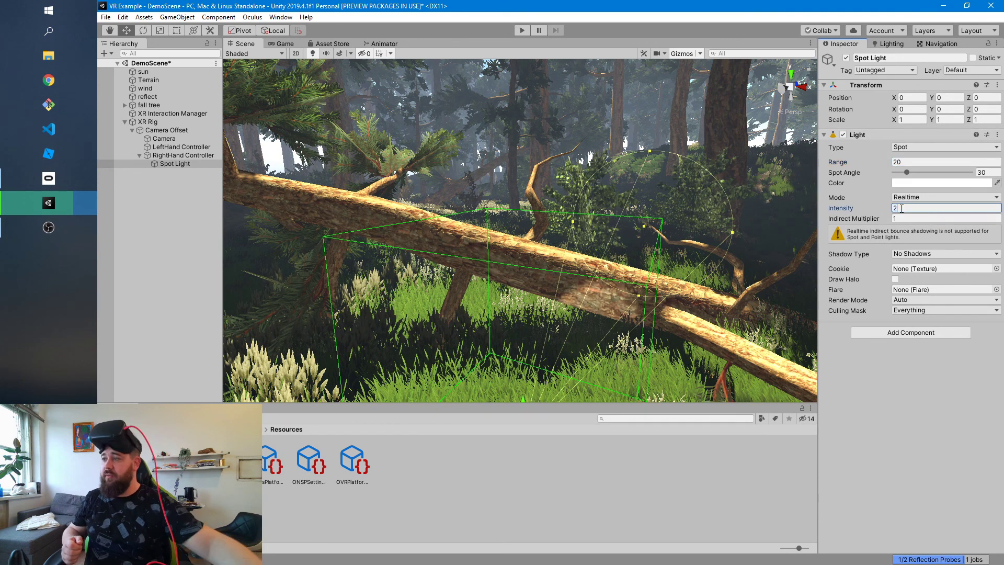
click(904, 254)
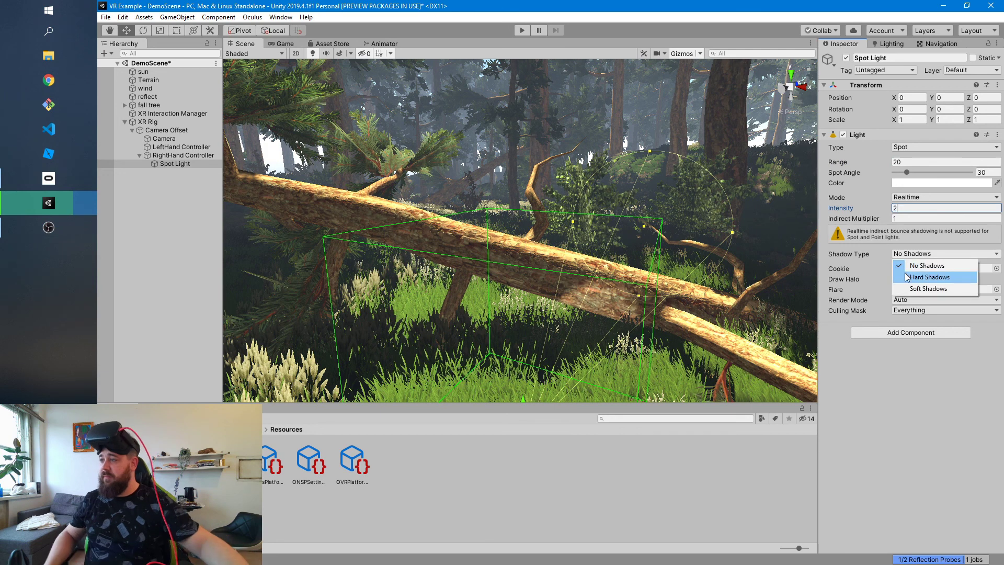
click(907, 277)
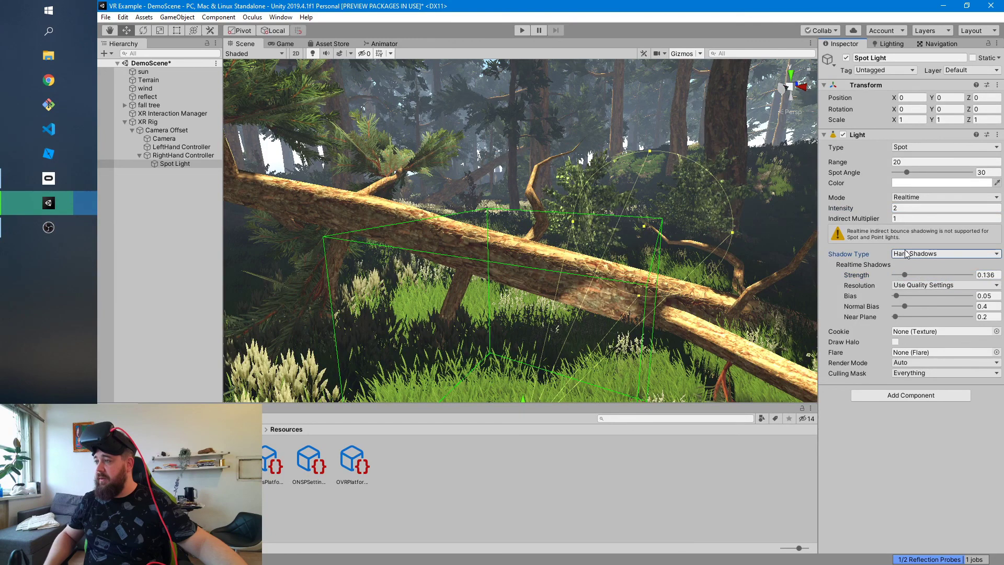
Rotate the sun light to an X rotation of about 238.65 so that it shines upward and darkens the terrain
click(172, 73)
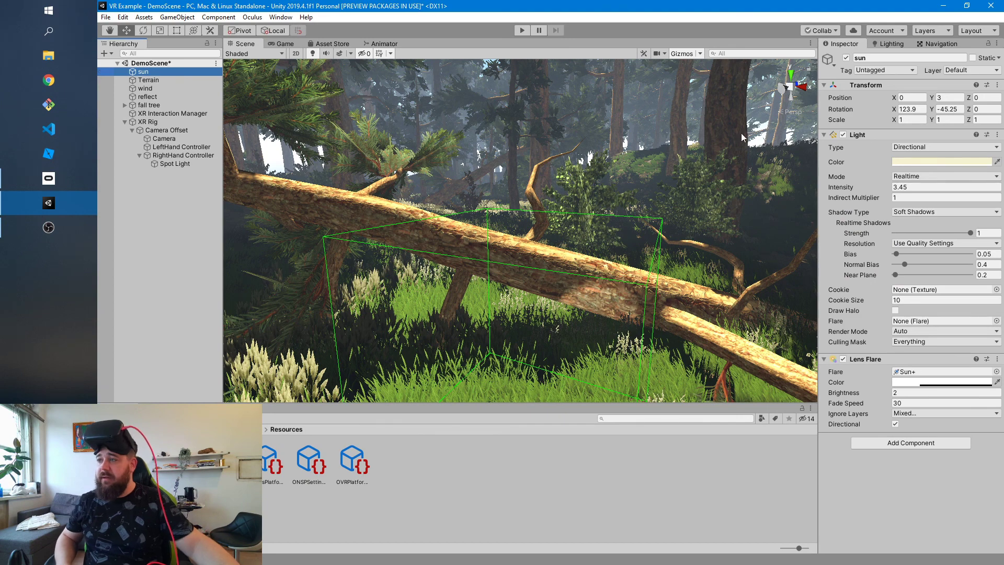
drag(818, 133, 852, 134)
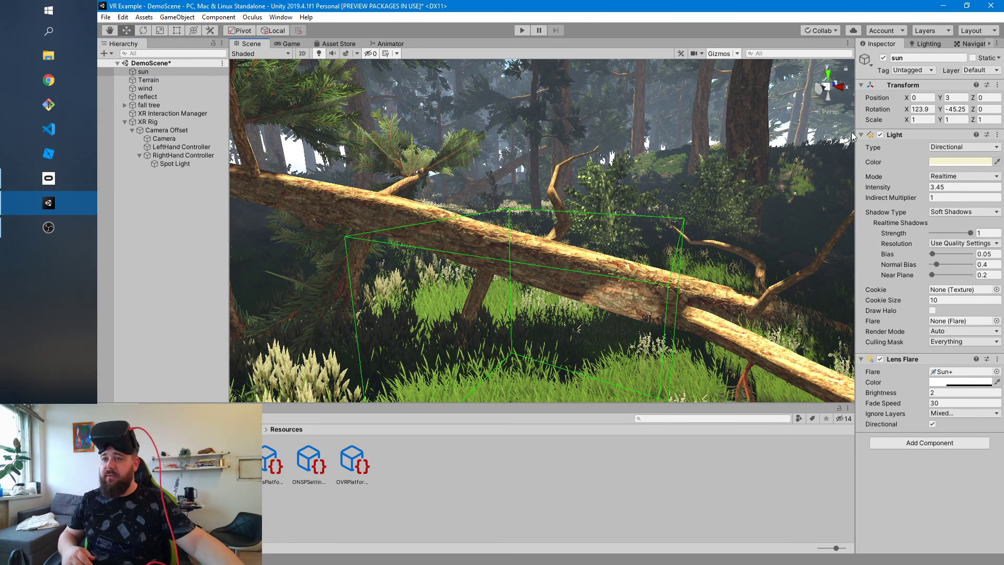
click(170, 72)
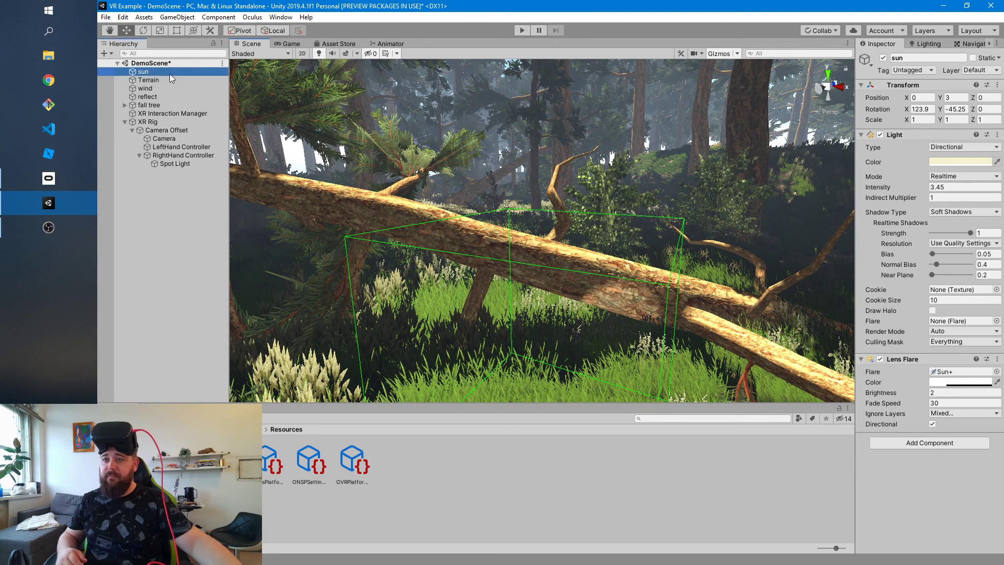
click(170, 73)
double_click(128, 71)
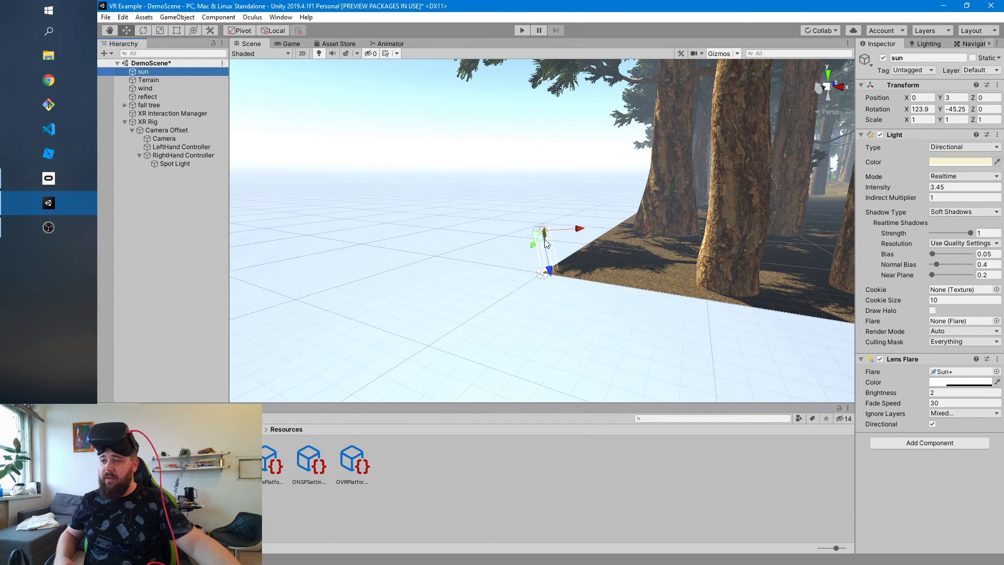
click(148, 30)
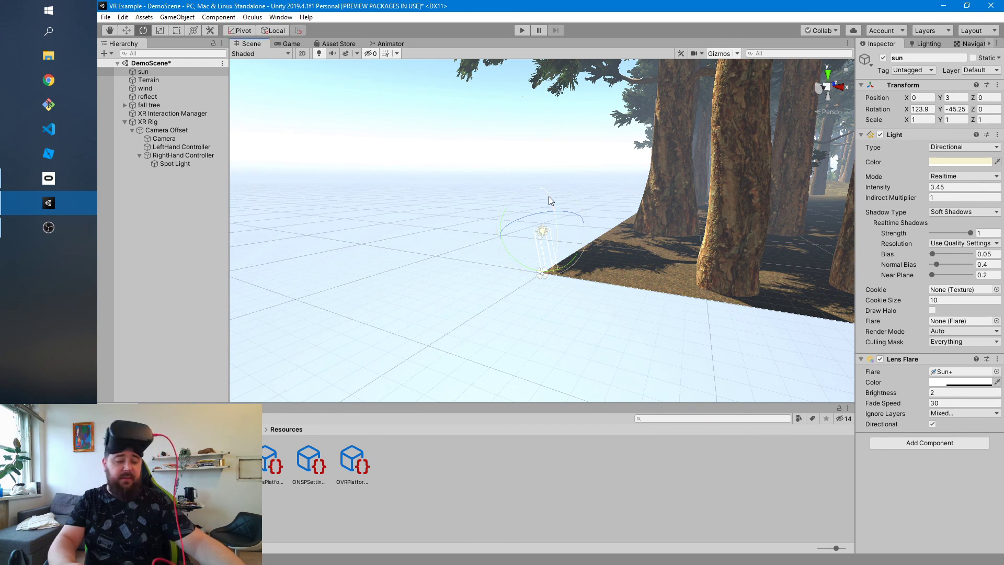
drag(549, 198, 501, 188)
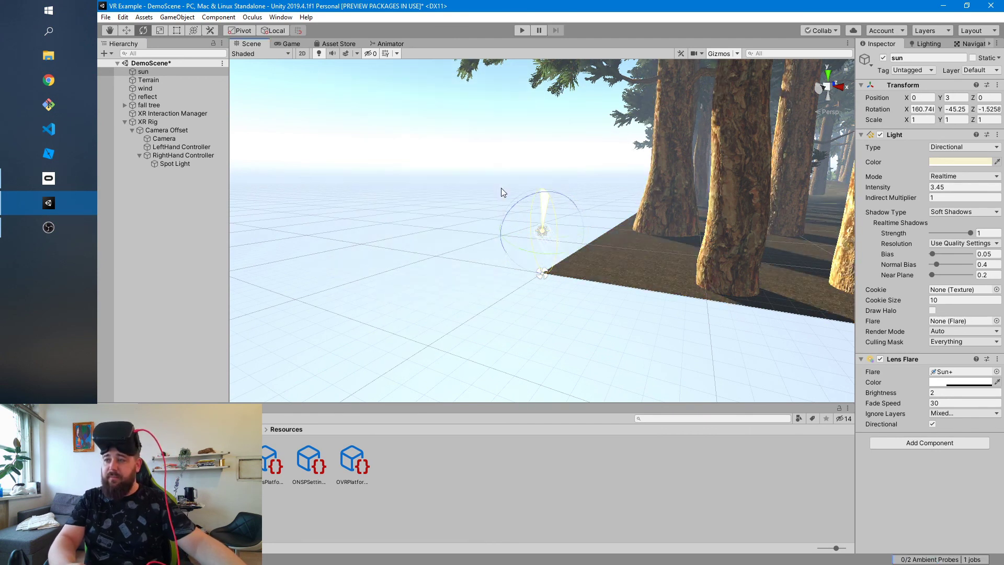
click(545, 224)
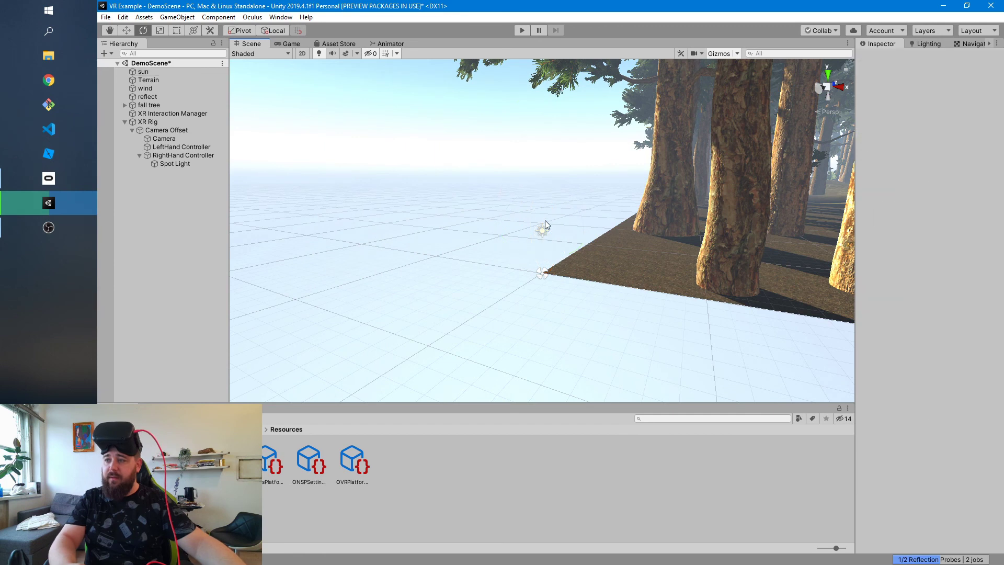
click(542, 231)
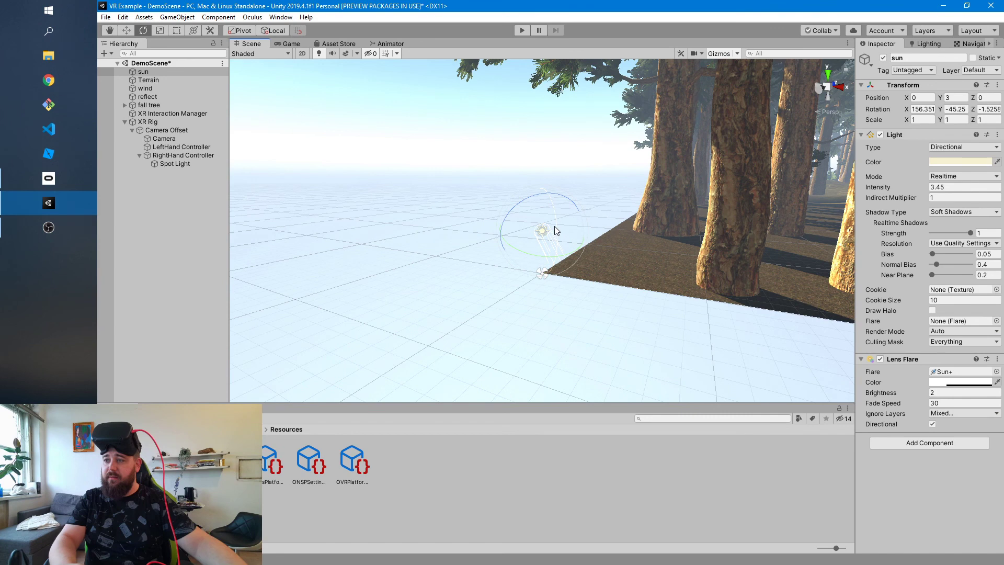
drag(556, 230, 426, 111)
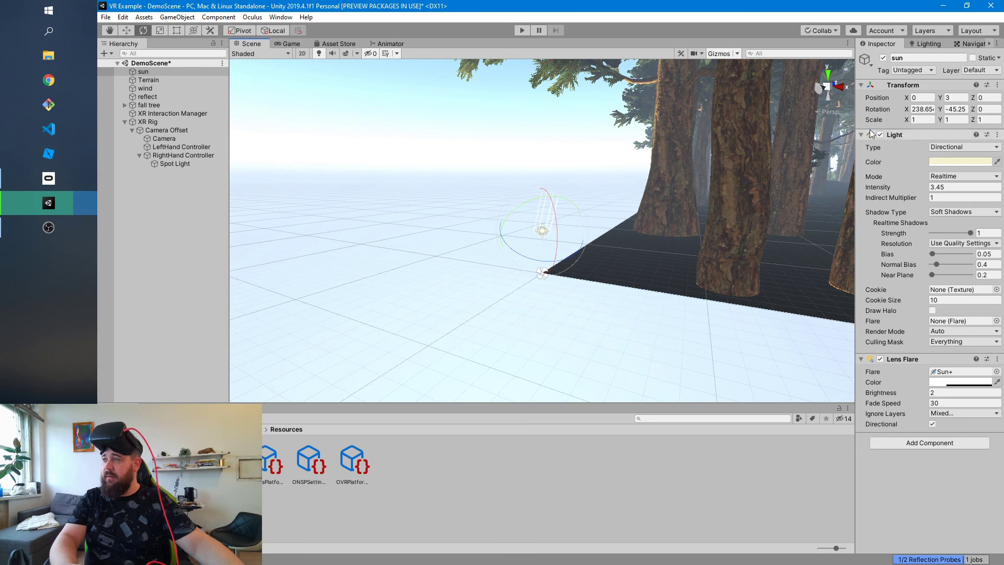
Look through the available skybox materials in the scene's lighting settings, search them for "pro", and close the selection without choosing one
click(927, 45)
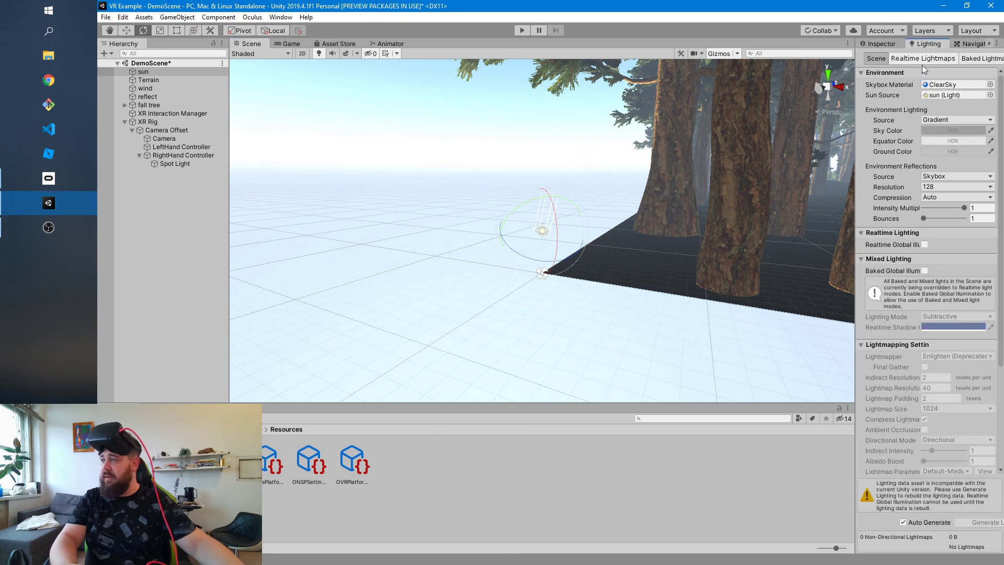
click(990, 84)
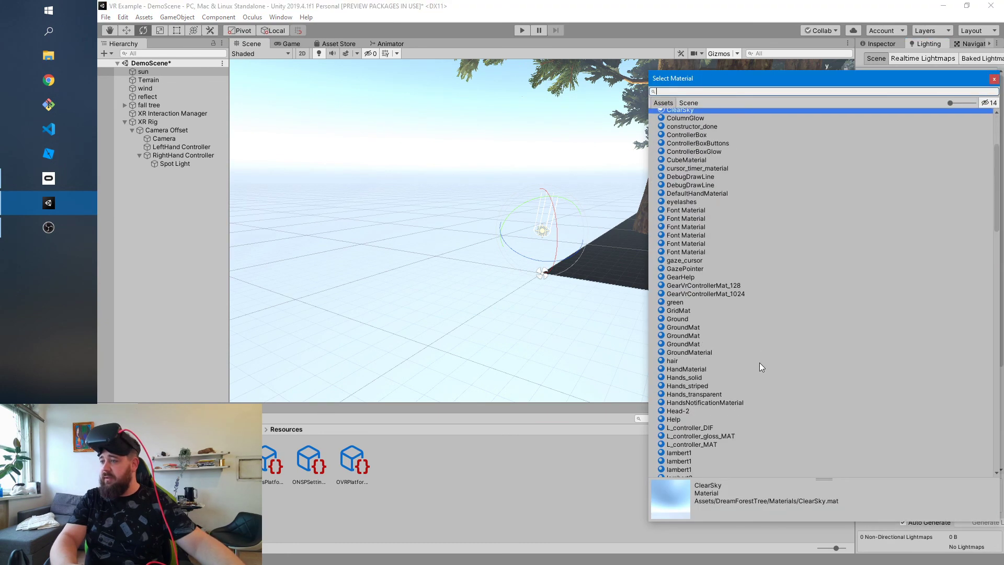
scroll(759, 362, down, 20)
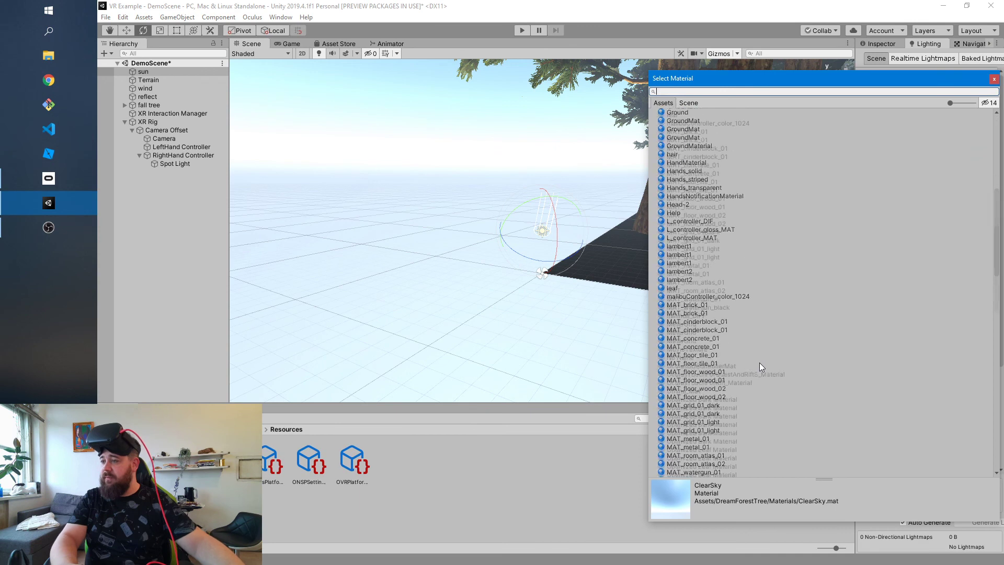
scroll(759, 367, down, 3)
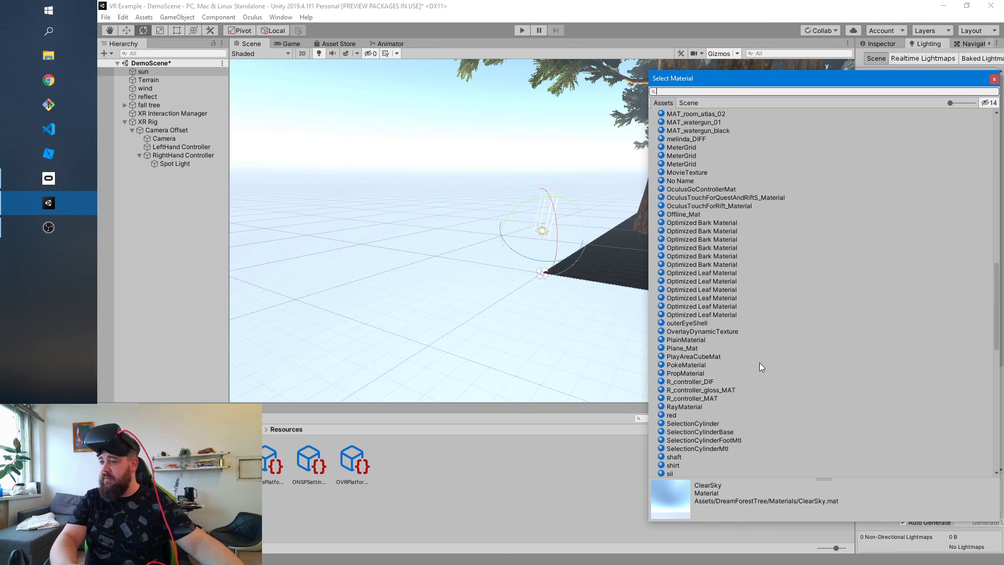
scroll(759, 364, down, 15)
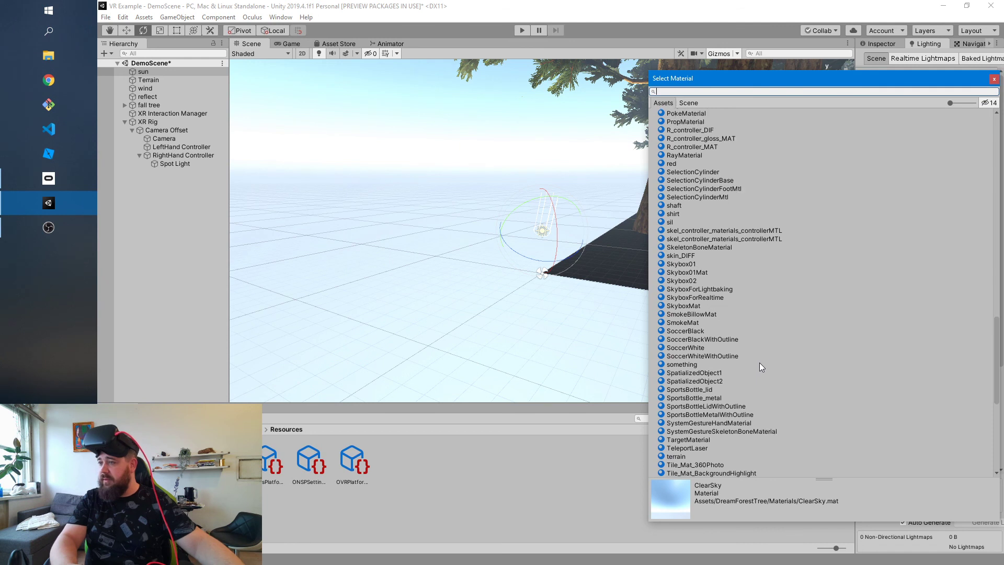
click(659, 92)
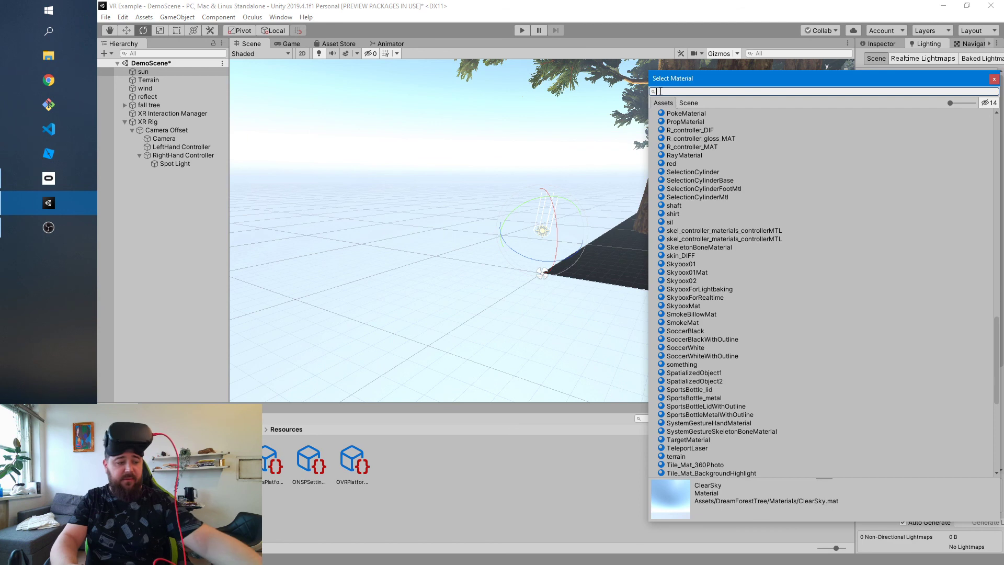
text(su)
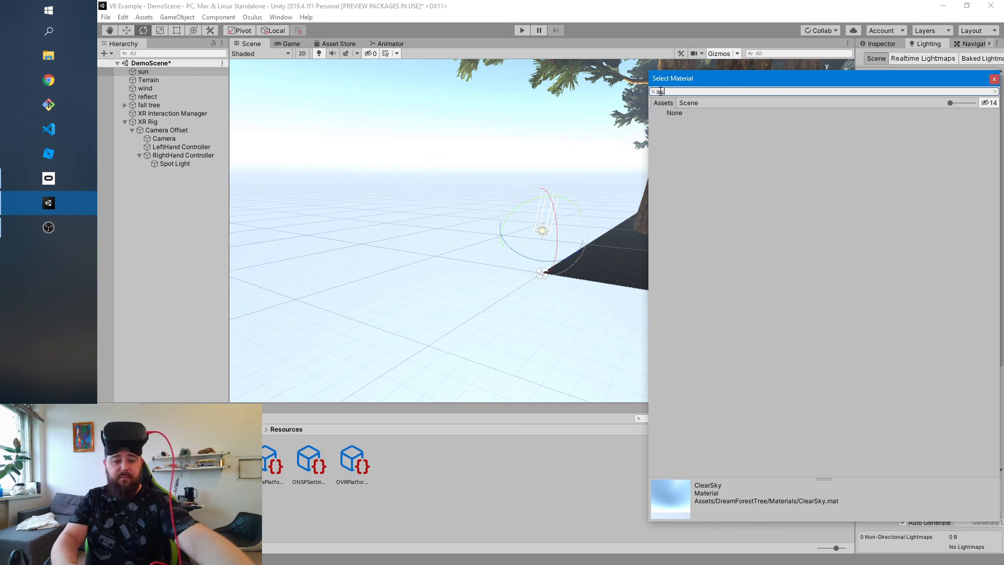
key(BackSpace)
key(BackSpace)
text(p)
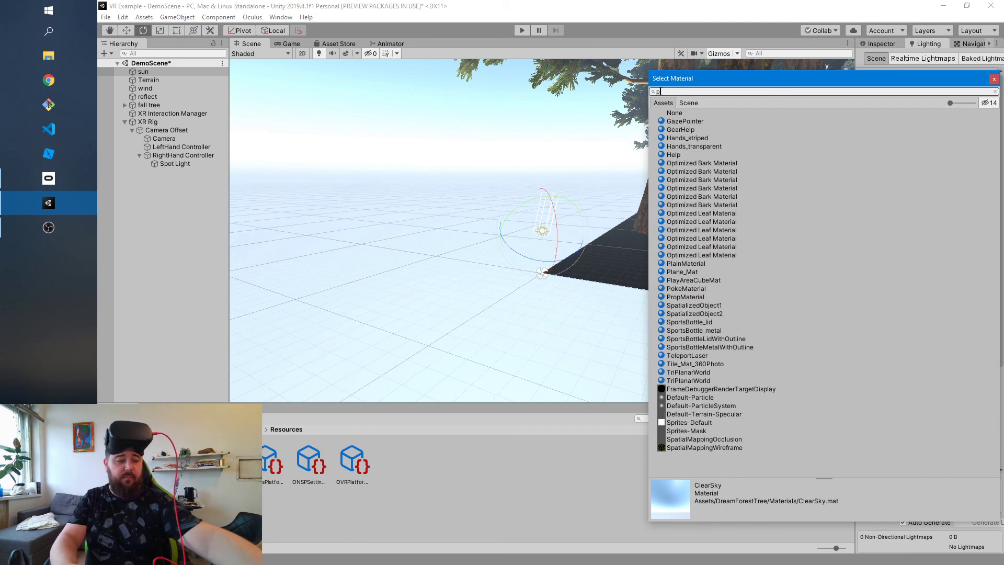
text(ro)
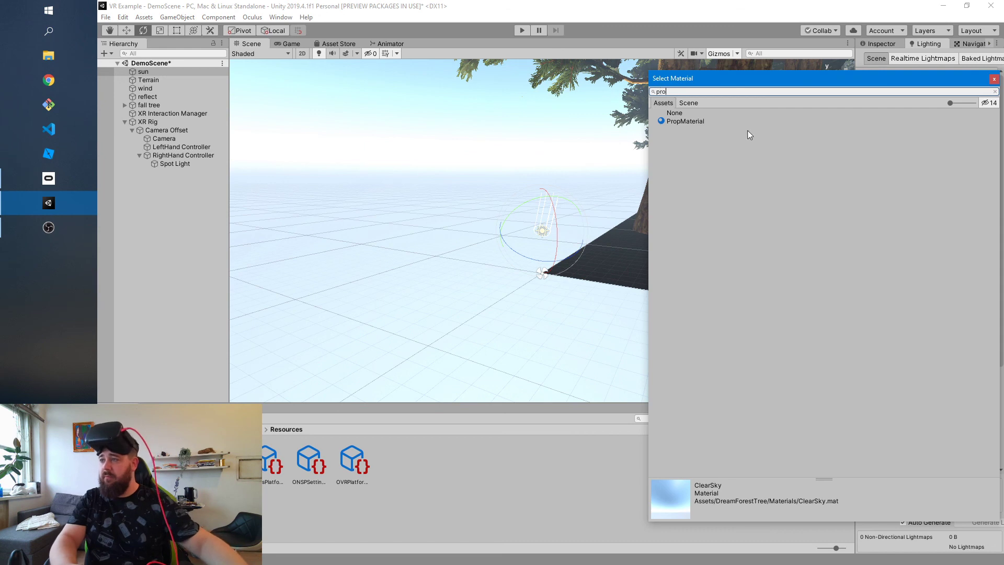
click(992, 81)
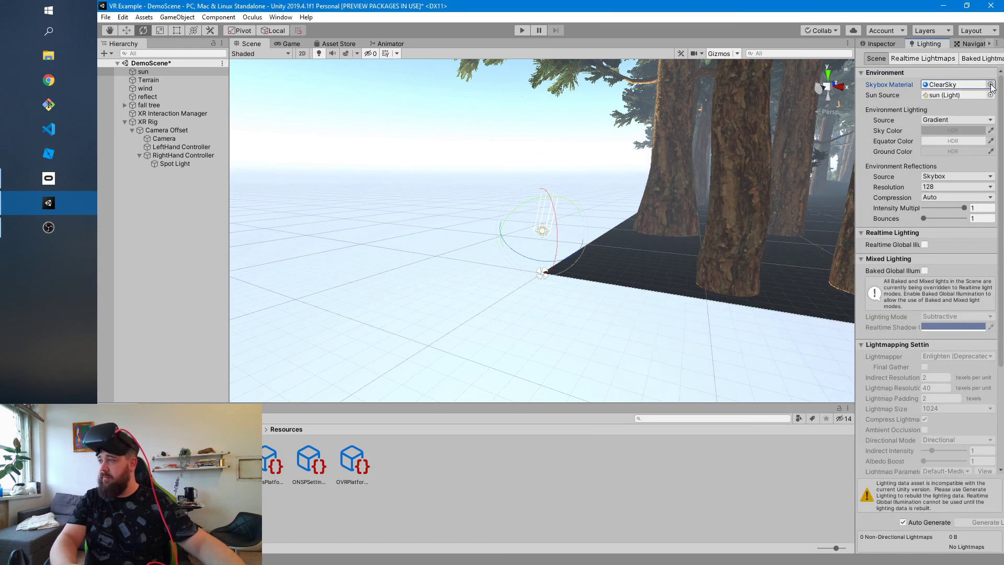
Set the scene's Skybox Material to None in the lighting settings
click(989, 84)
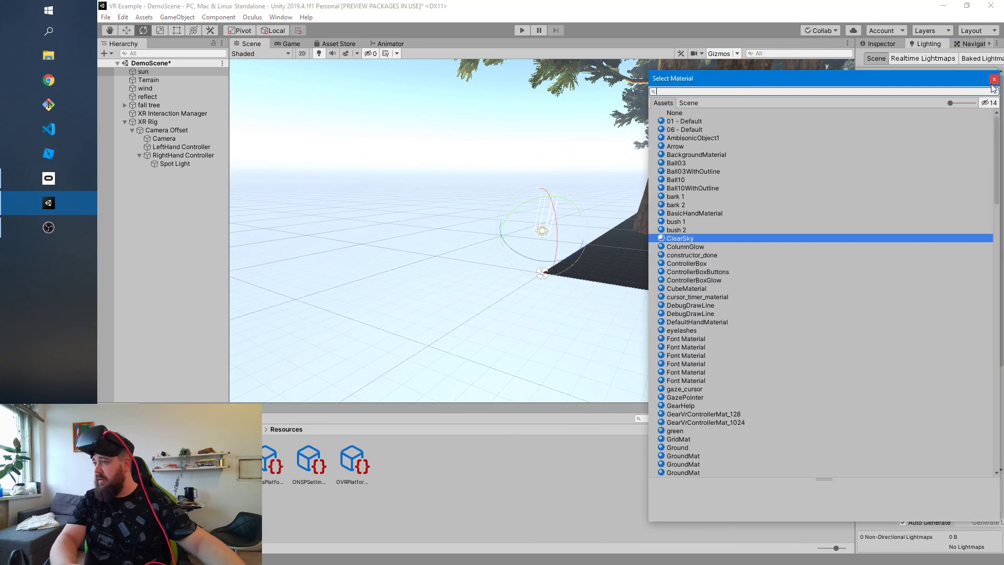
scroll(918, 360, down, 15)
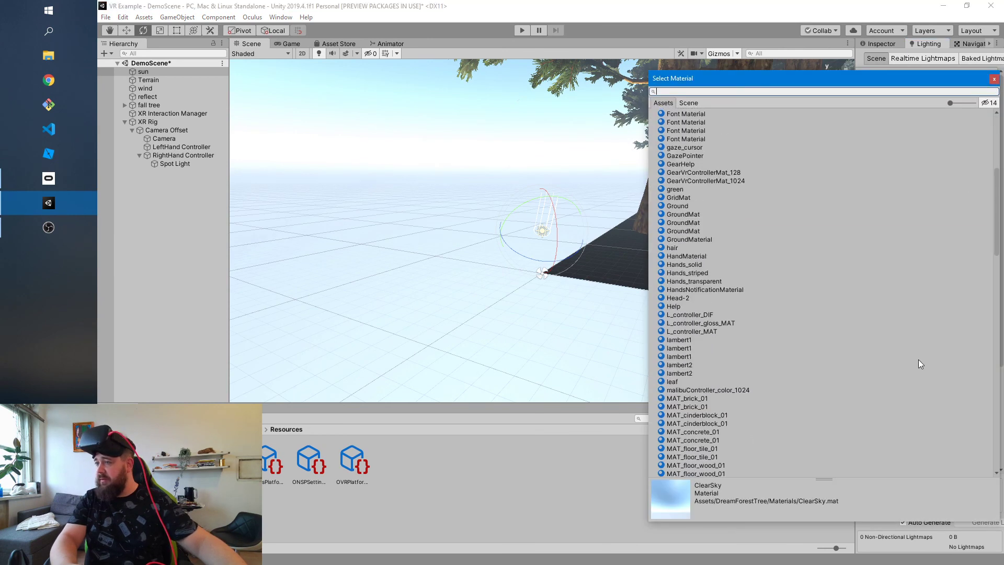
scroll(919, 361, down, 15)
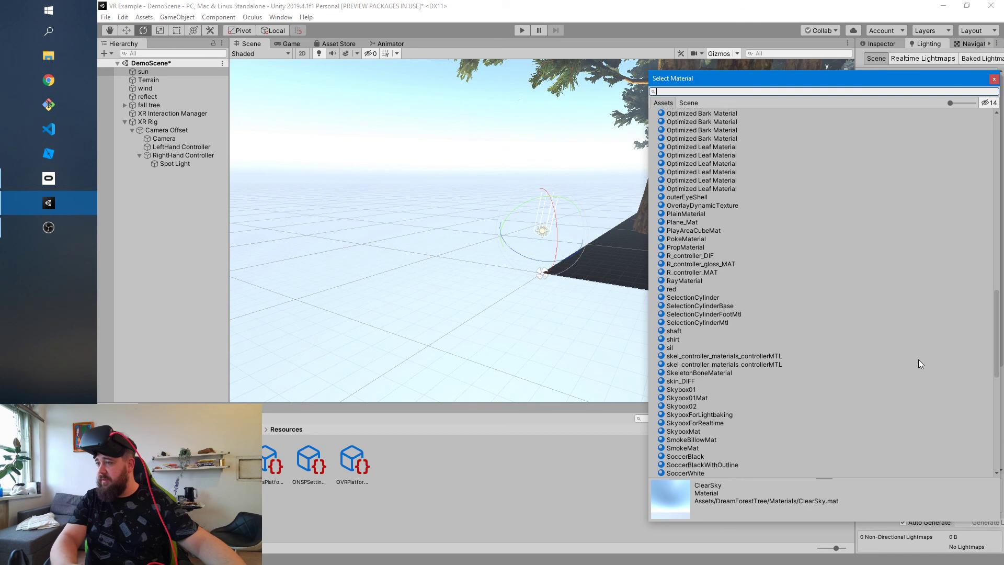
scroll(918, 359, up, 20)
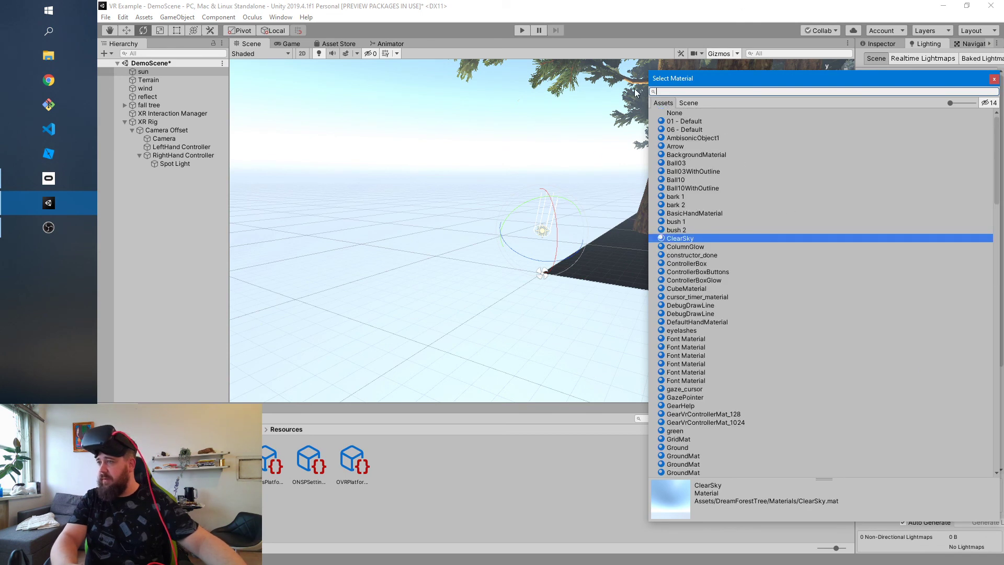
click(664, 112)
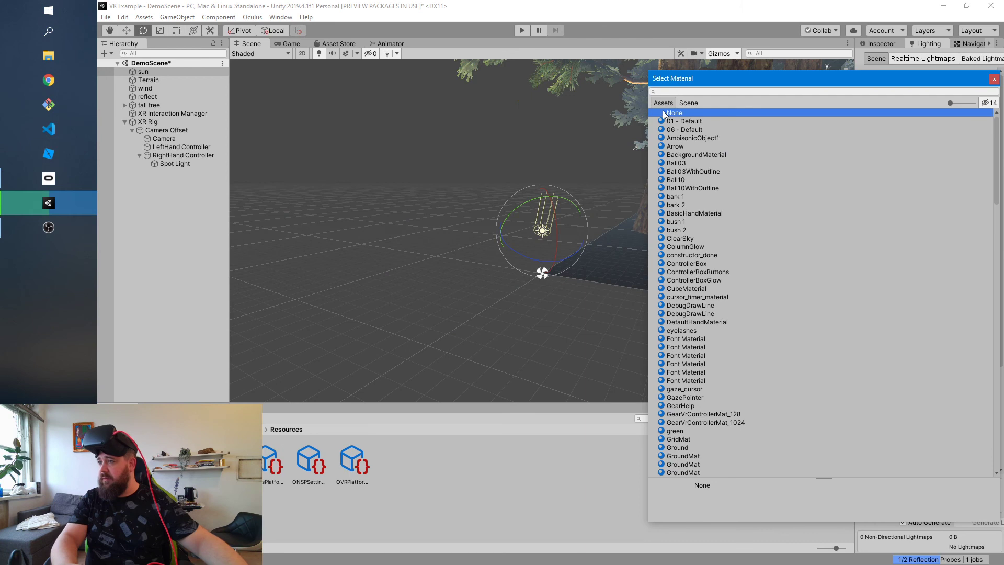
double_click(664, 112)
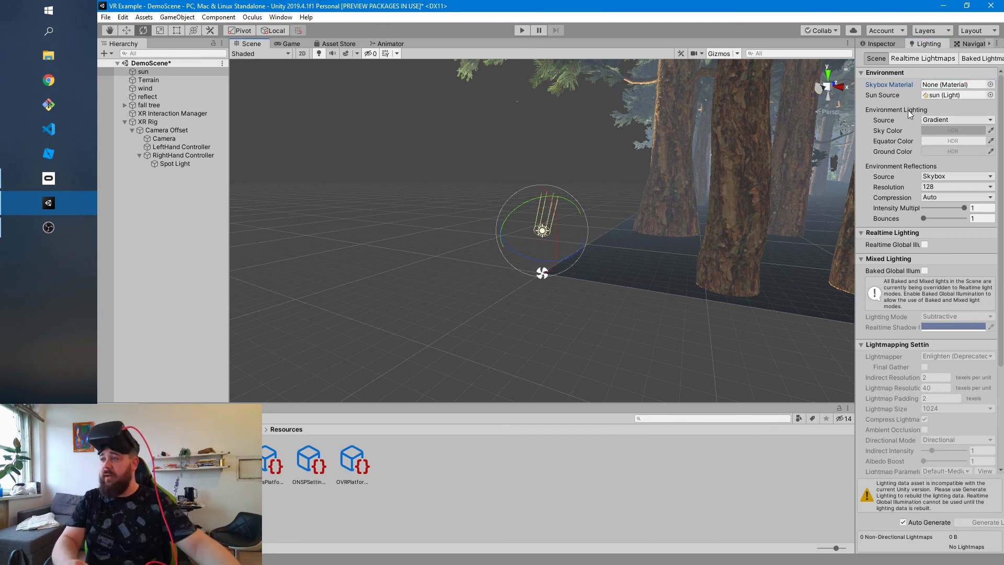
Change the Environment Lighting source from Gradient to Color
click(743, 160)
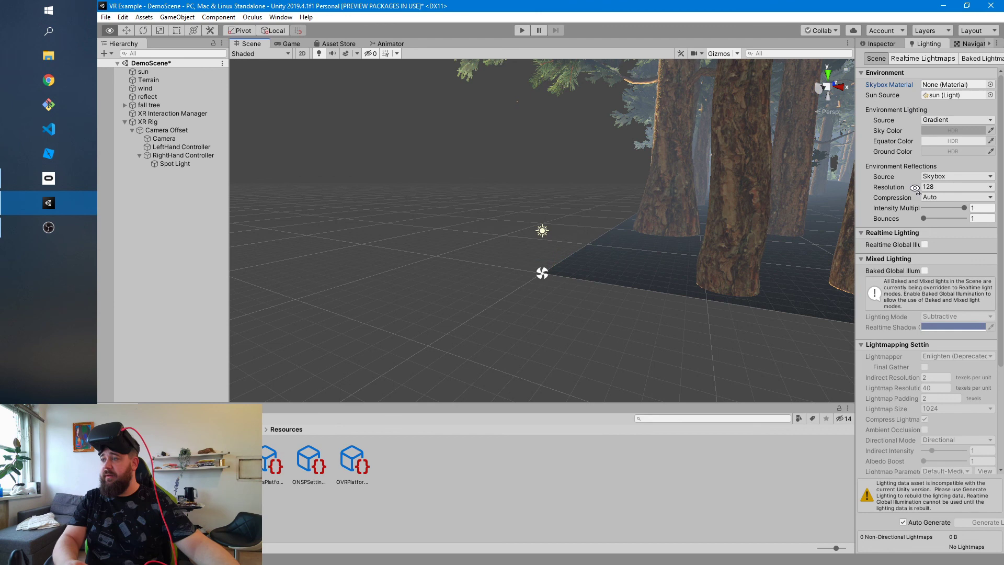
key(w)
right_drag(743, 160, 782, 113)
click(941, 119)
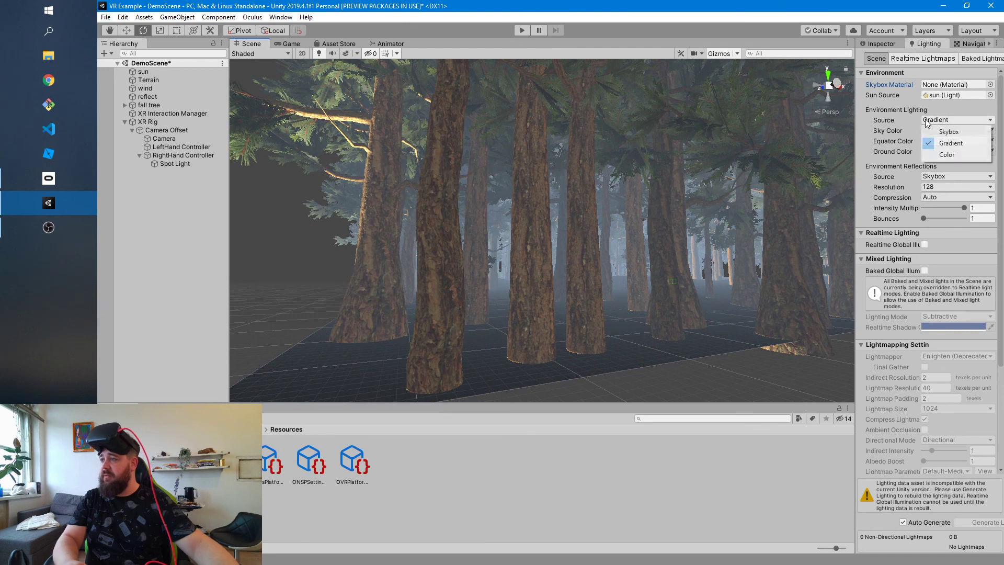
click(946, 155)
click(945, 157)
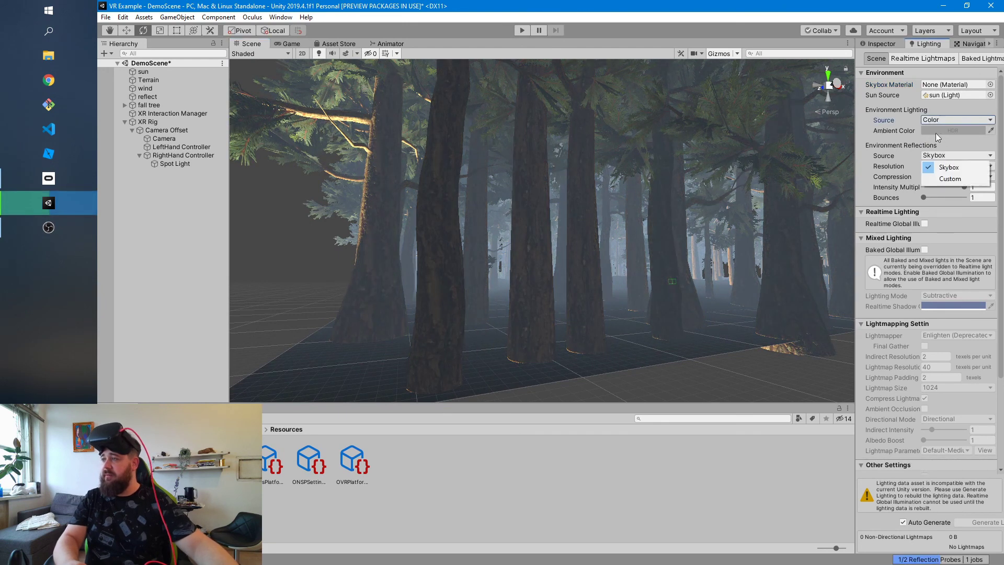
Darken the Ambient Color to a dark grey of about RGB 41, 41, 41
click(930, 129)
click(930, 129)
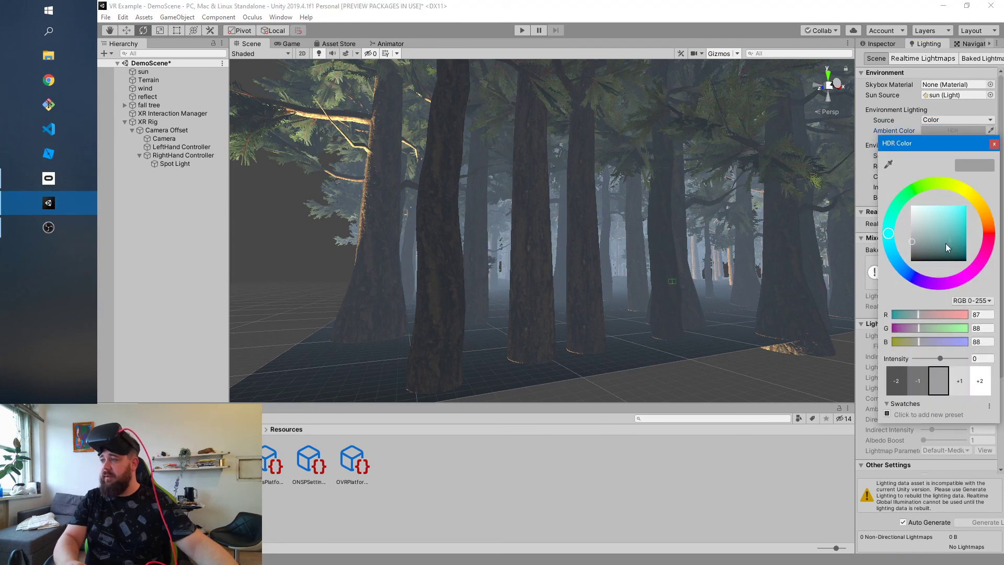
click(913, 247)
drag(913, 252, 913, 255)
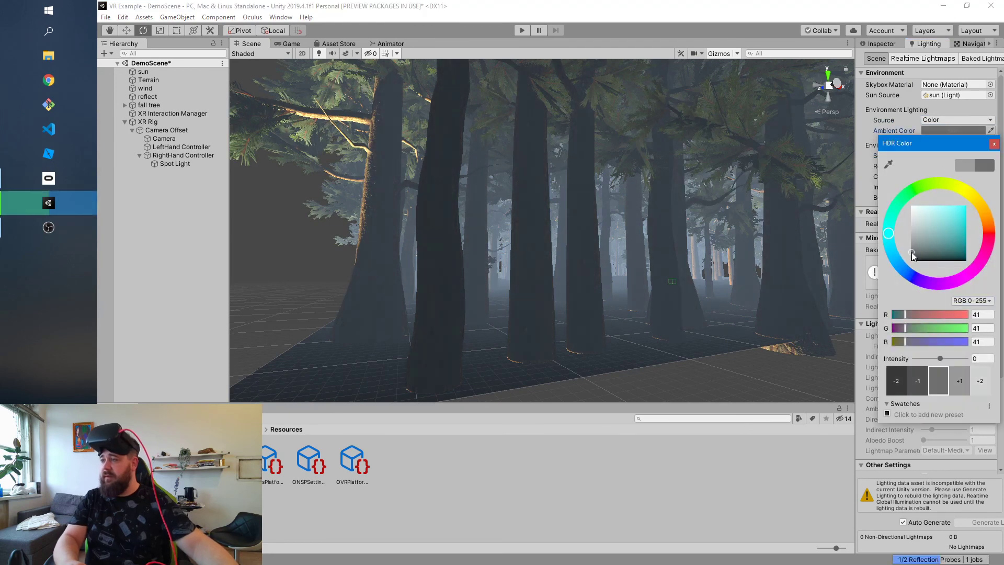
click(994, 143)
Turn off Fog in the scene's other lighting settings
scroll(964, 253, down, 5)
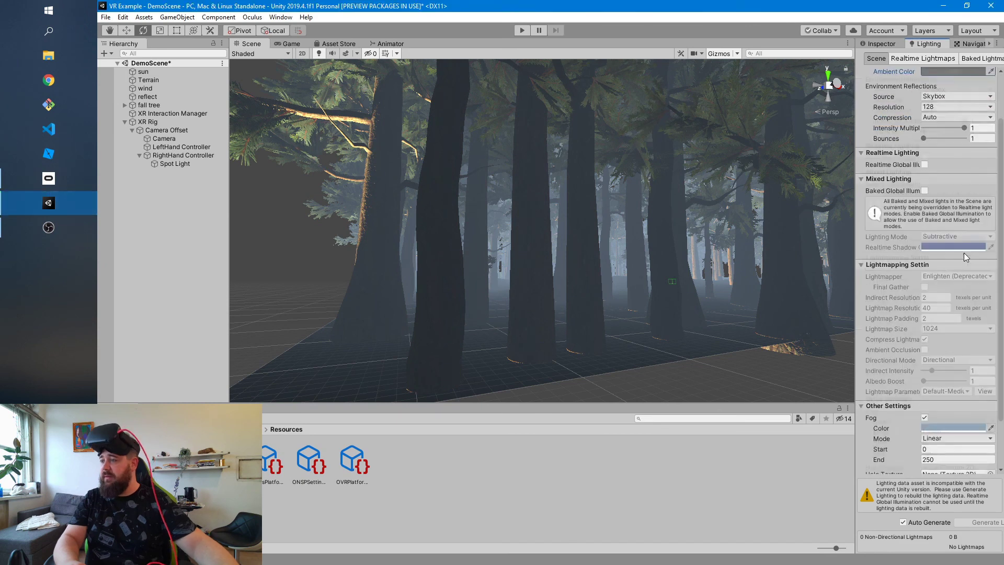
click(924, 357)
click(924, 355)
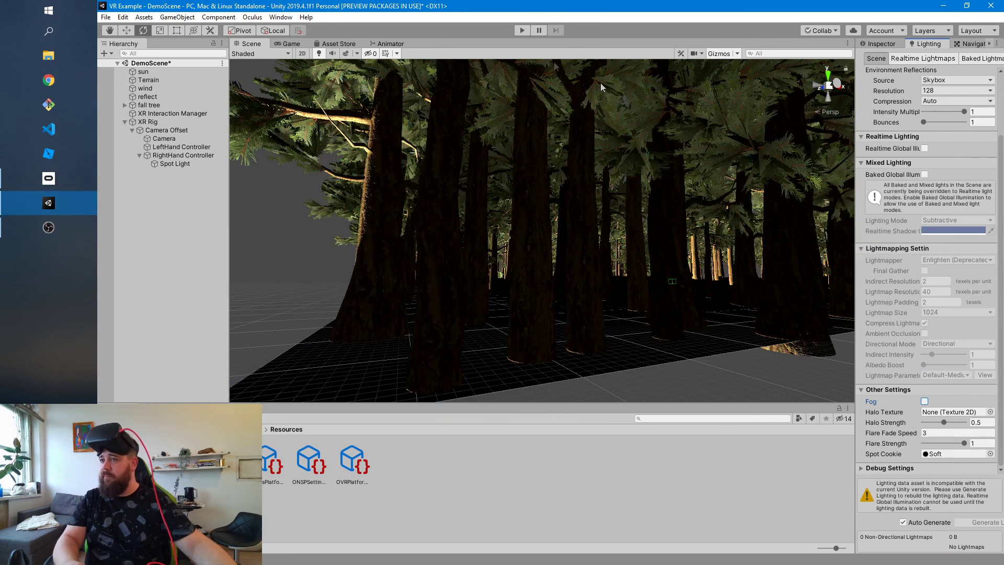
click(882, 137)
click(881, 137)
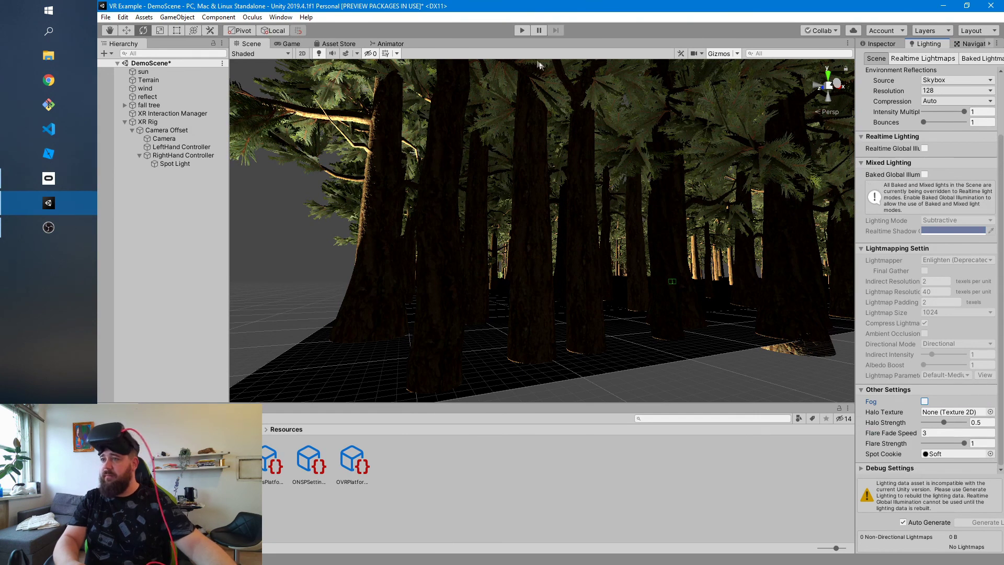
Run the scene to check the night lighting in the headset, and stop it
click(519, 26)
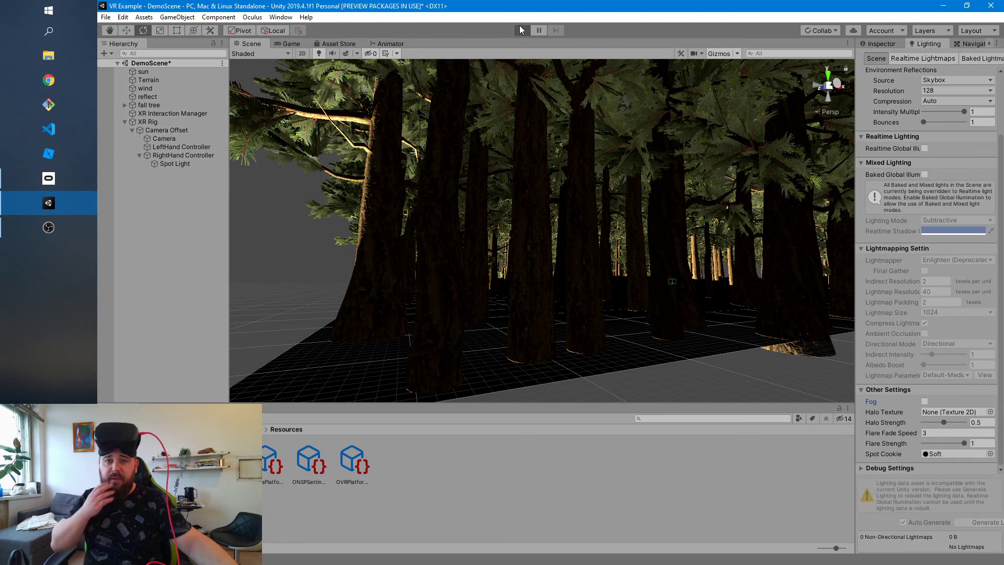
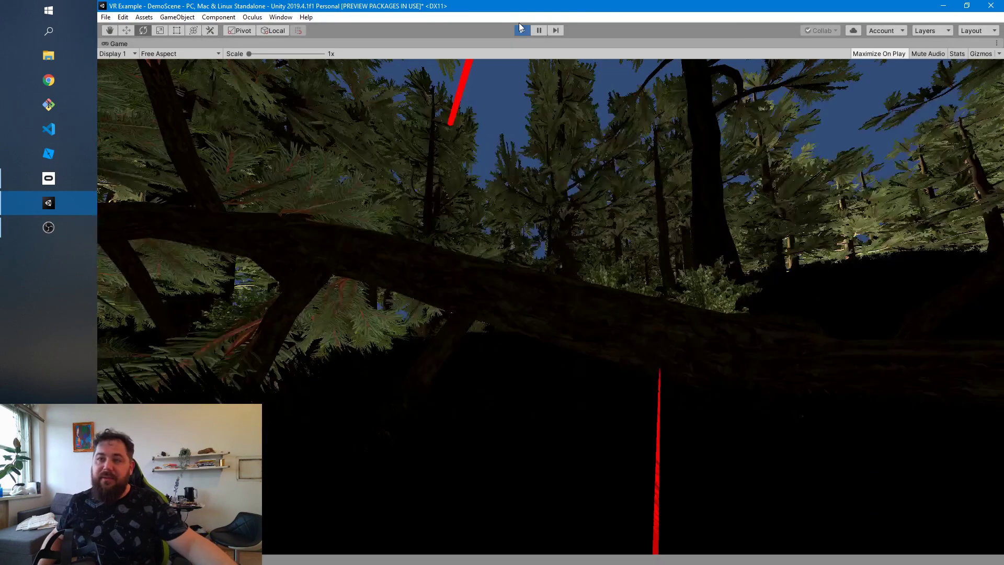
click(521, 25)
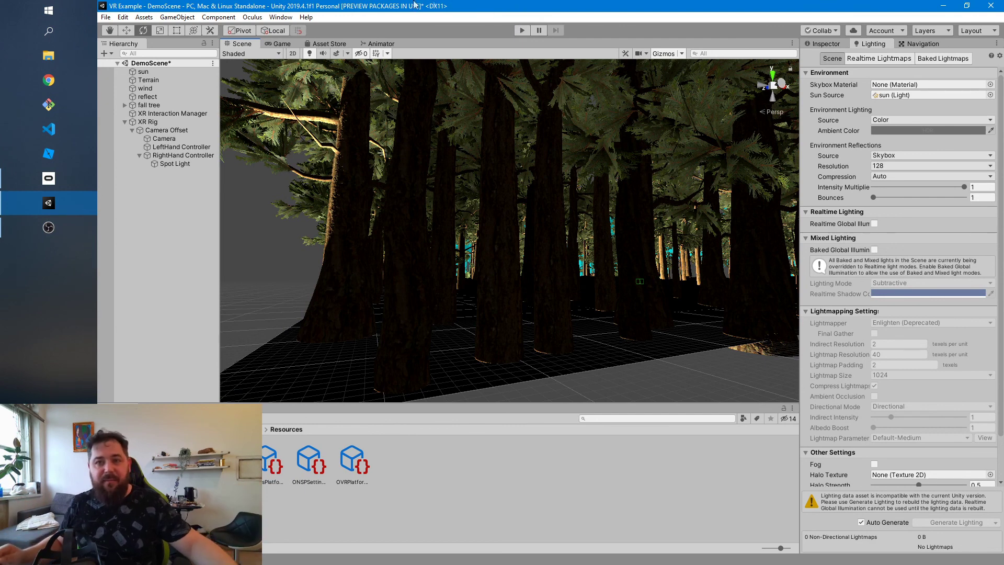
Open the Build Settings and add the open scene to the build
click(105, 18)
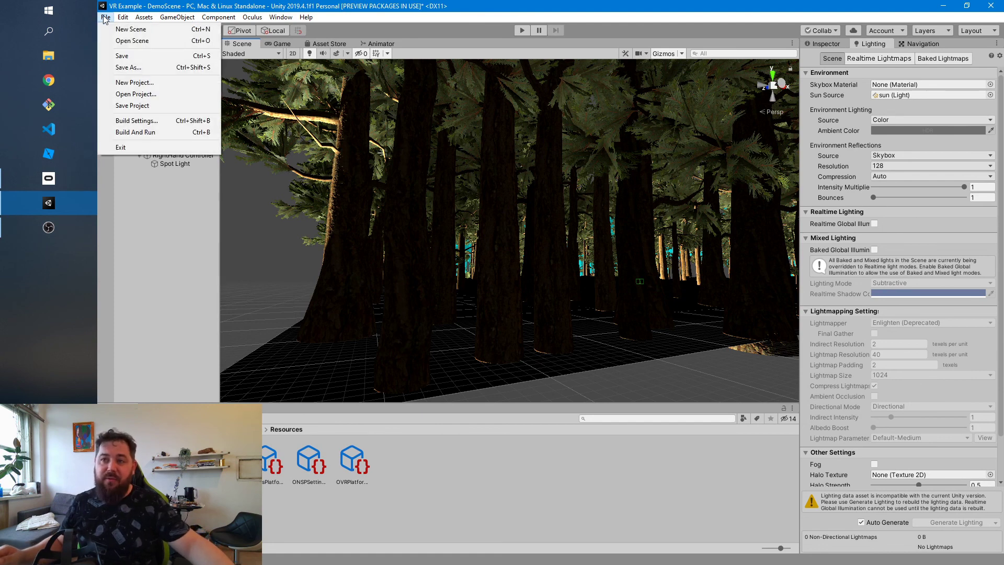
click(136, 121)
click(478, 224)
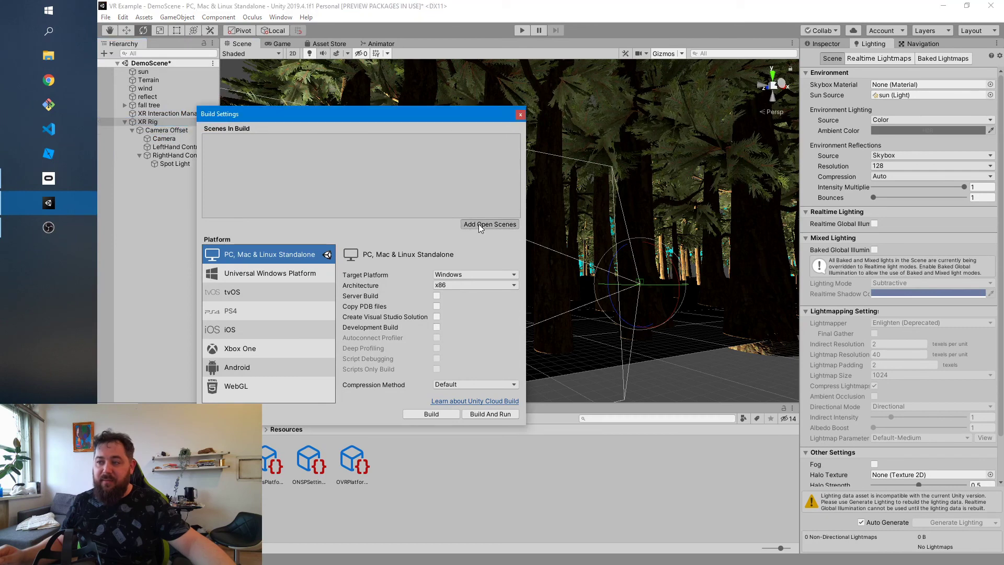